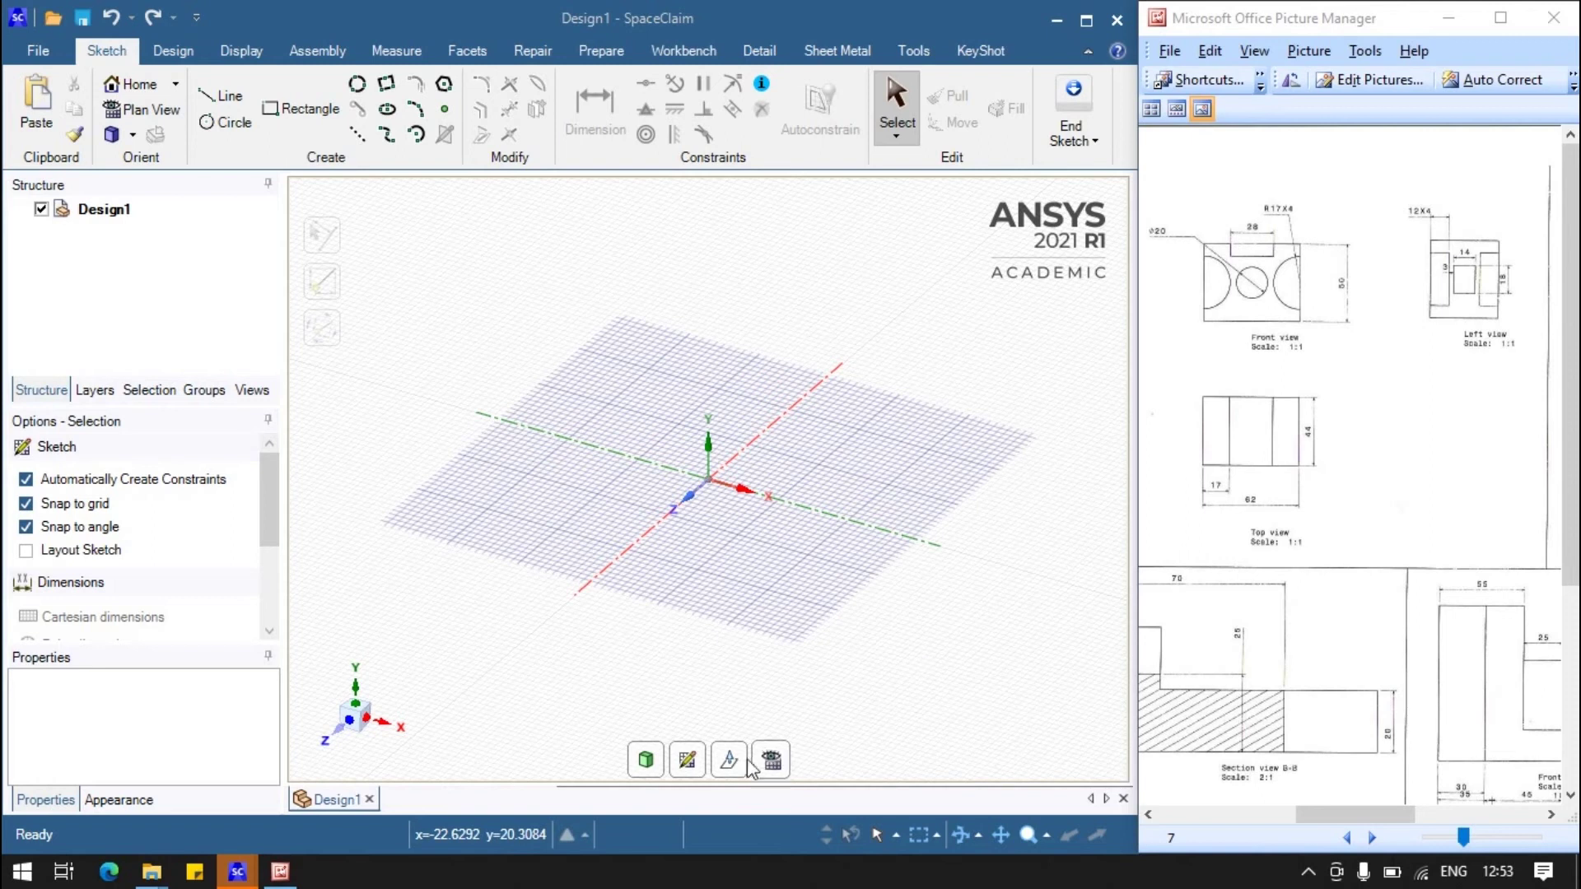
Step: Start a sketch on the XY plane and view it head-on
click(692, 760)
click(695, 505)
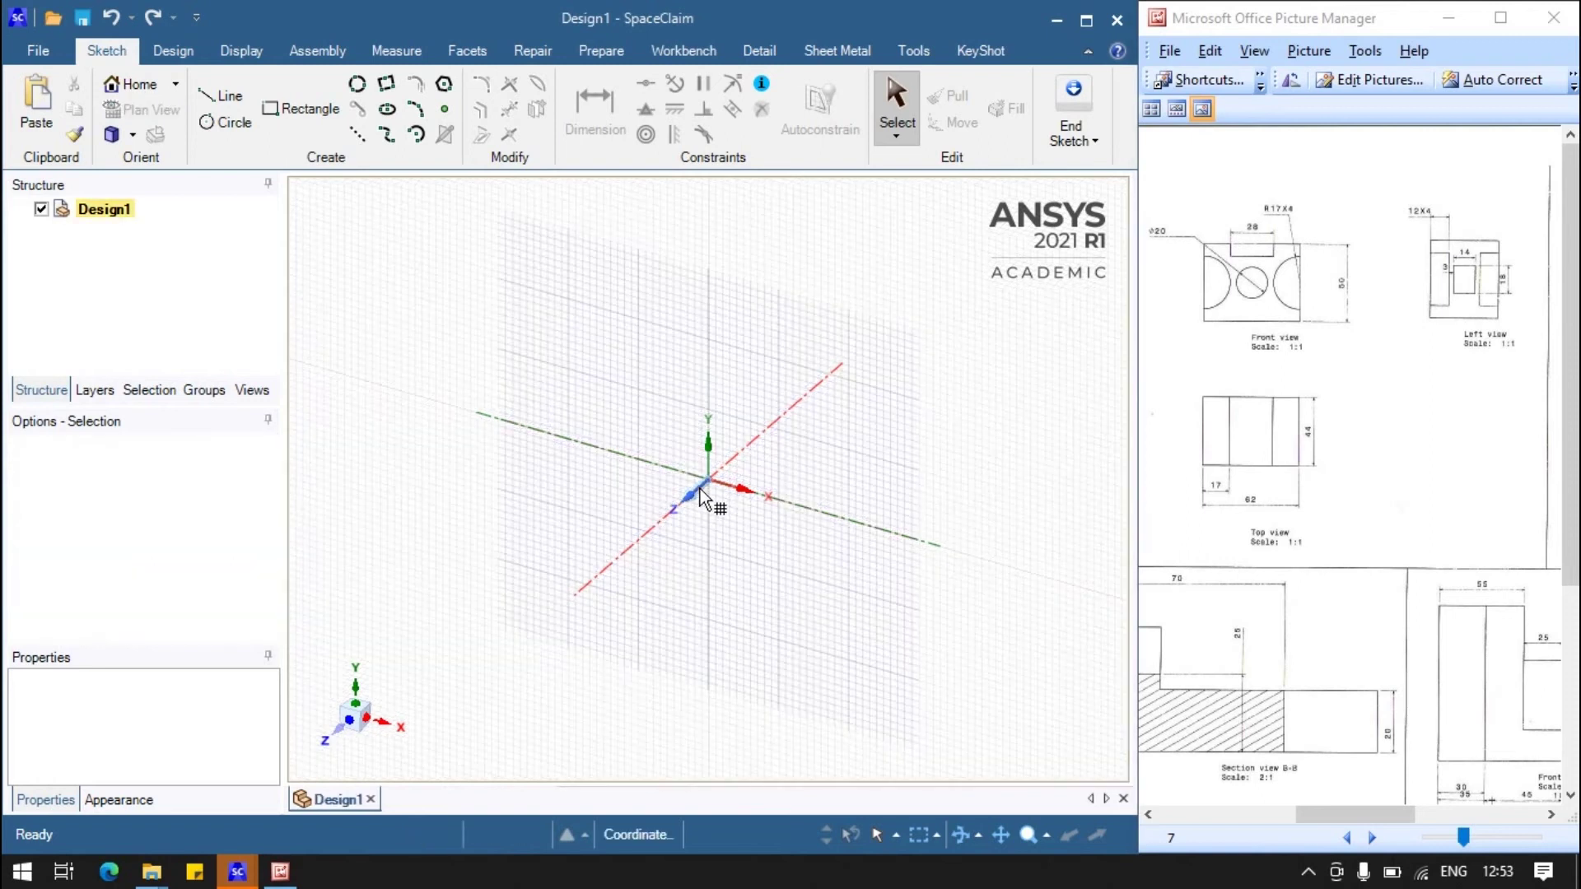
click(774, 761)
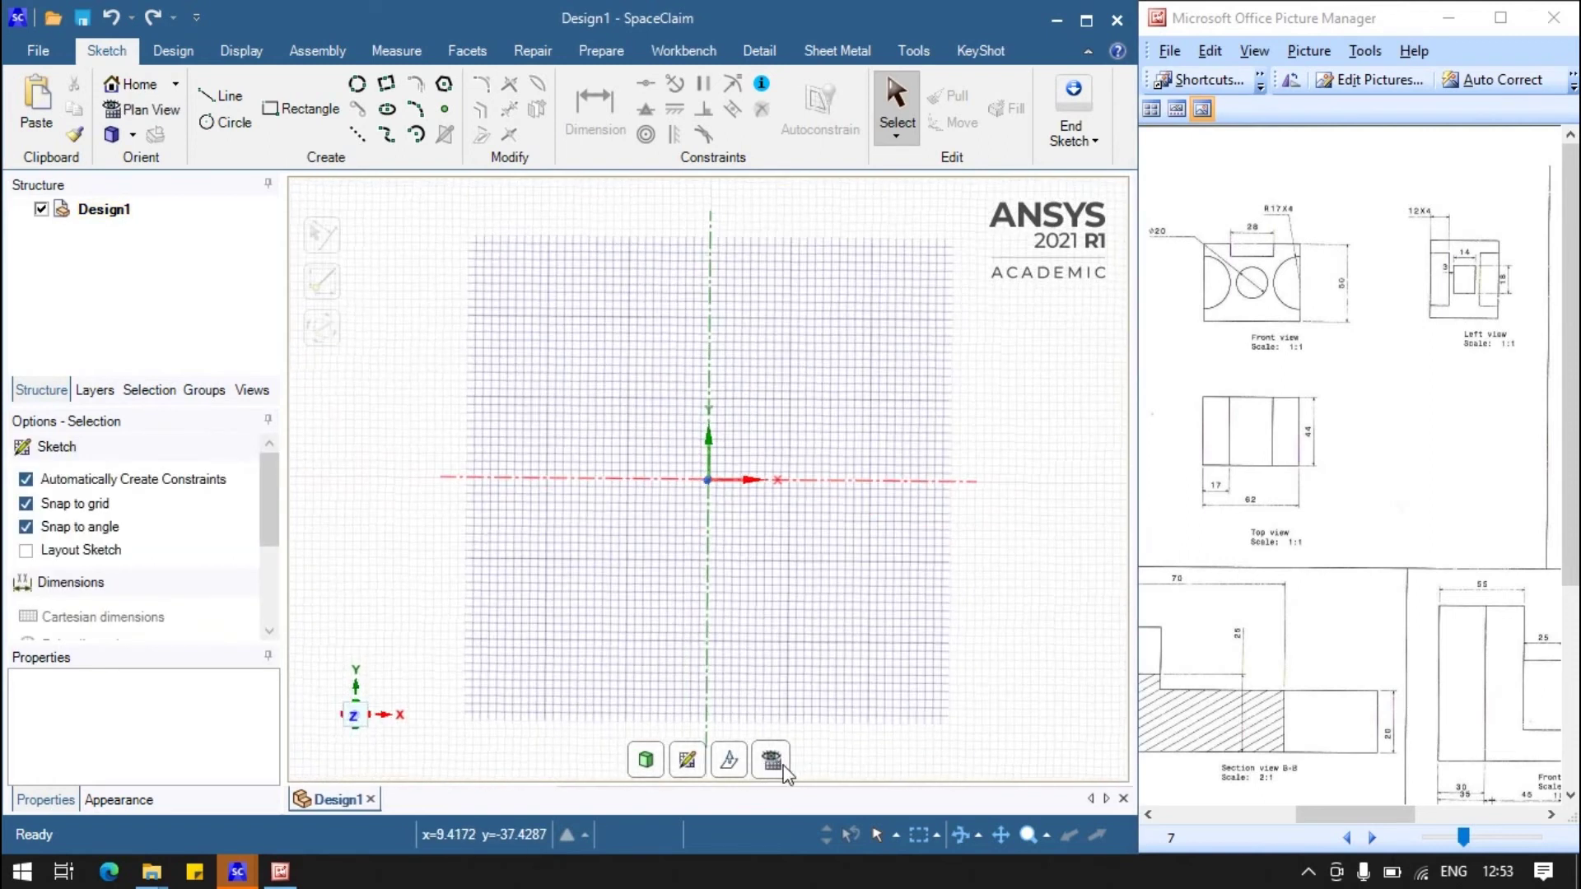
Step: Draw a rectangle and set its top-edge width dimension from 22 mm to 62 mm
click(301, 109)
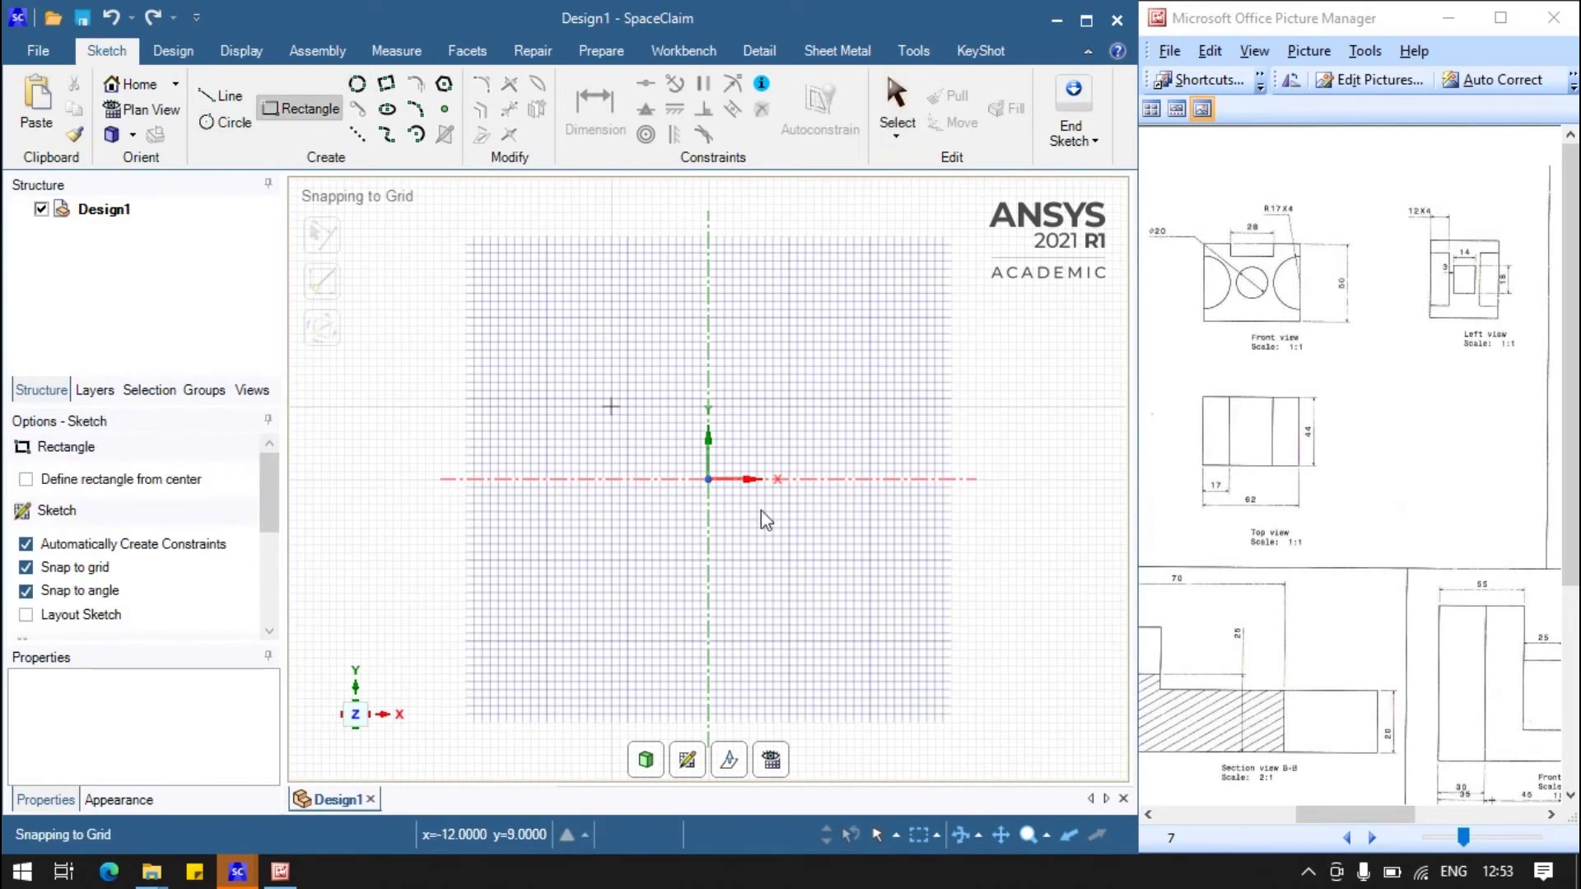
click(789, 536)
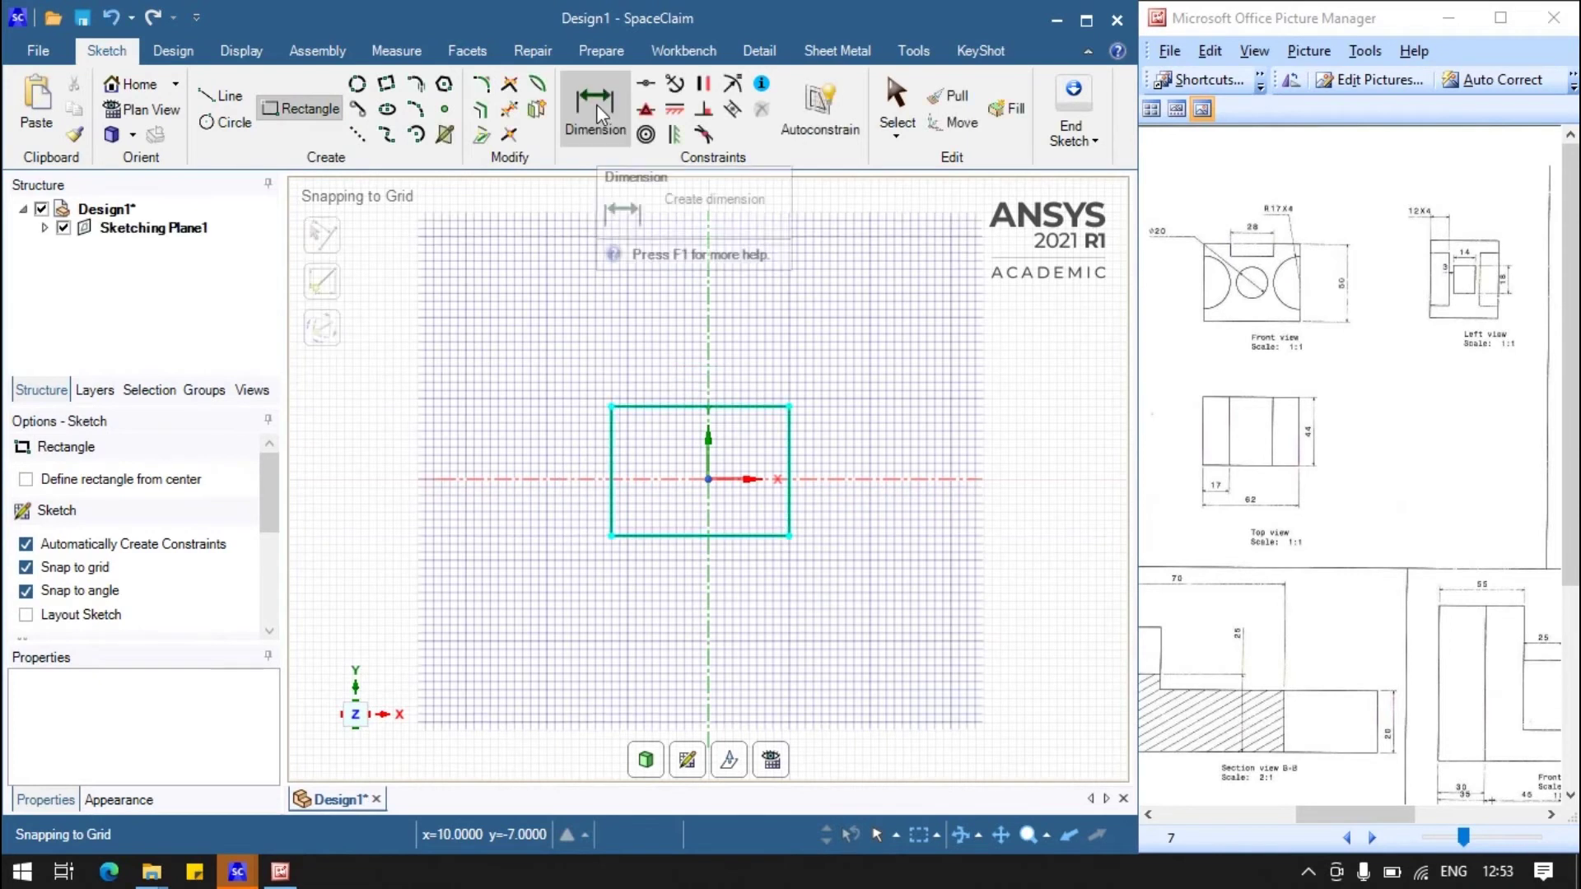
click(597, 106)
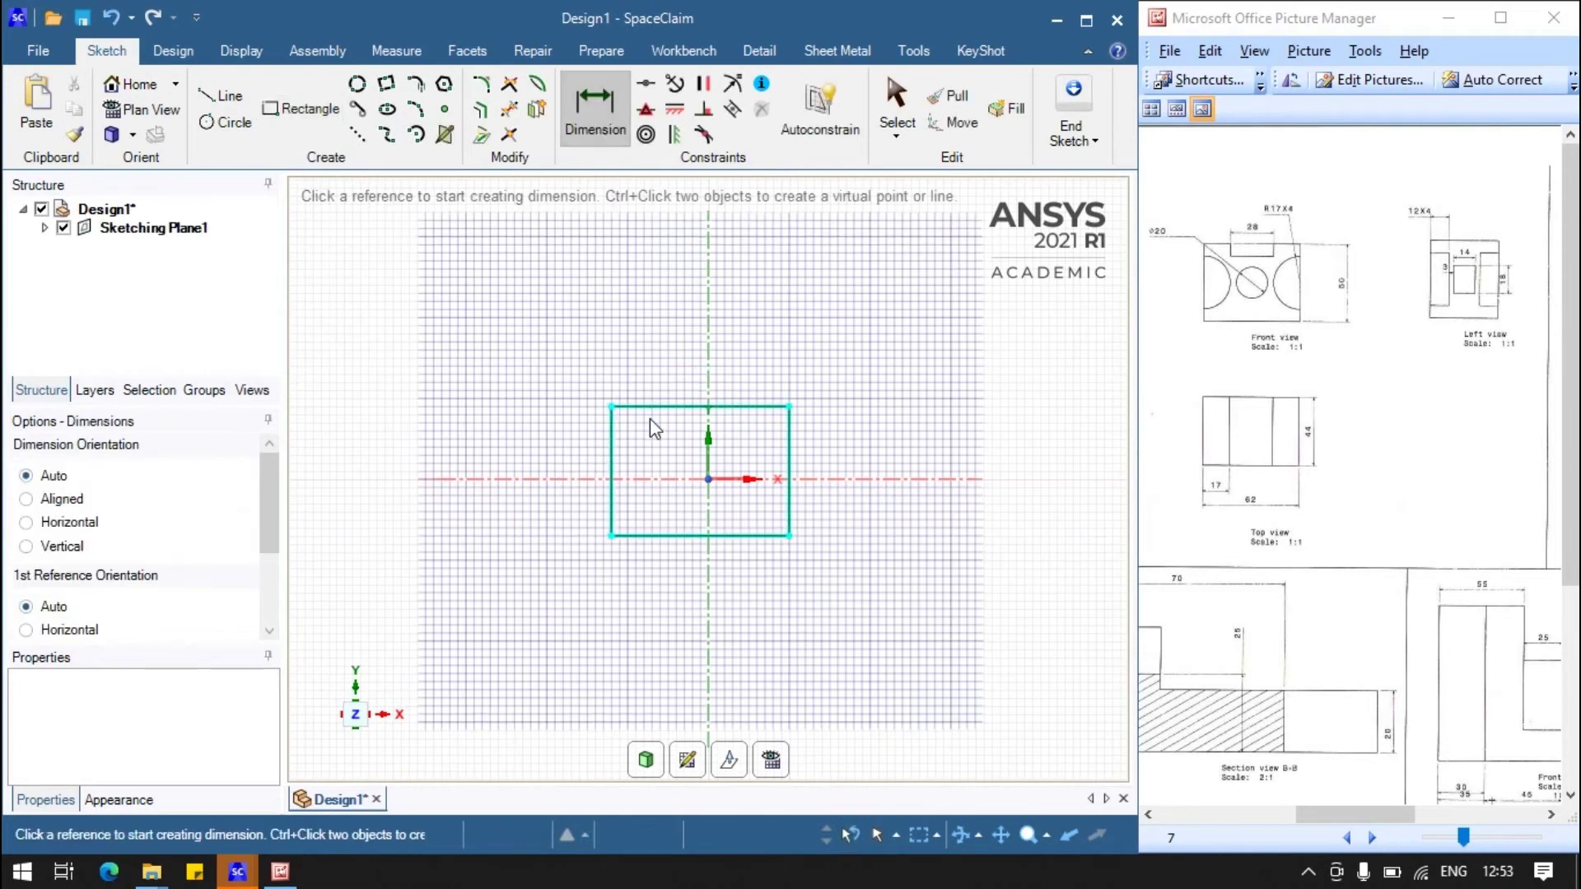
click(678, 383)
click(678, 384)
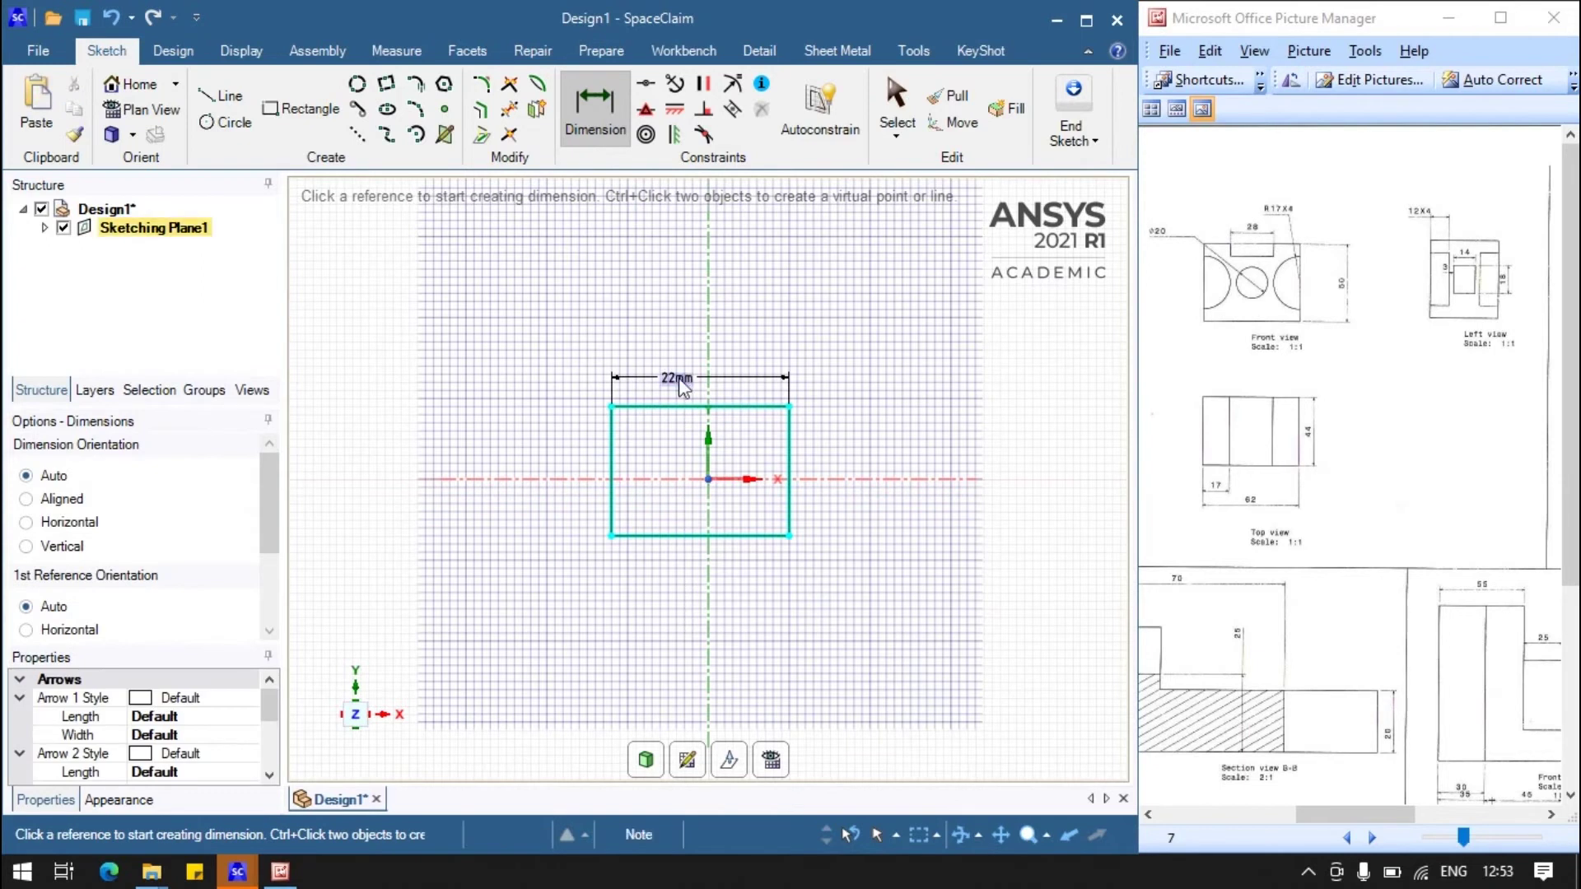
click(678, 379)
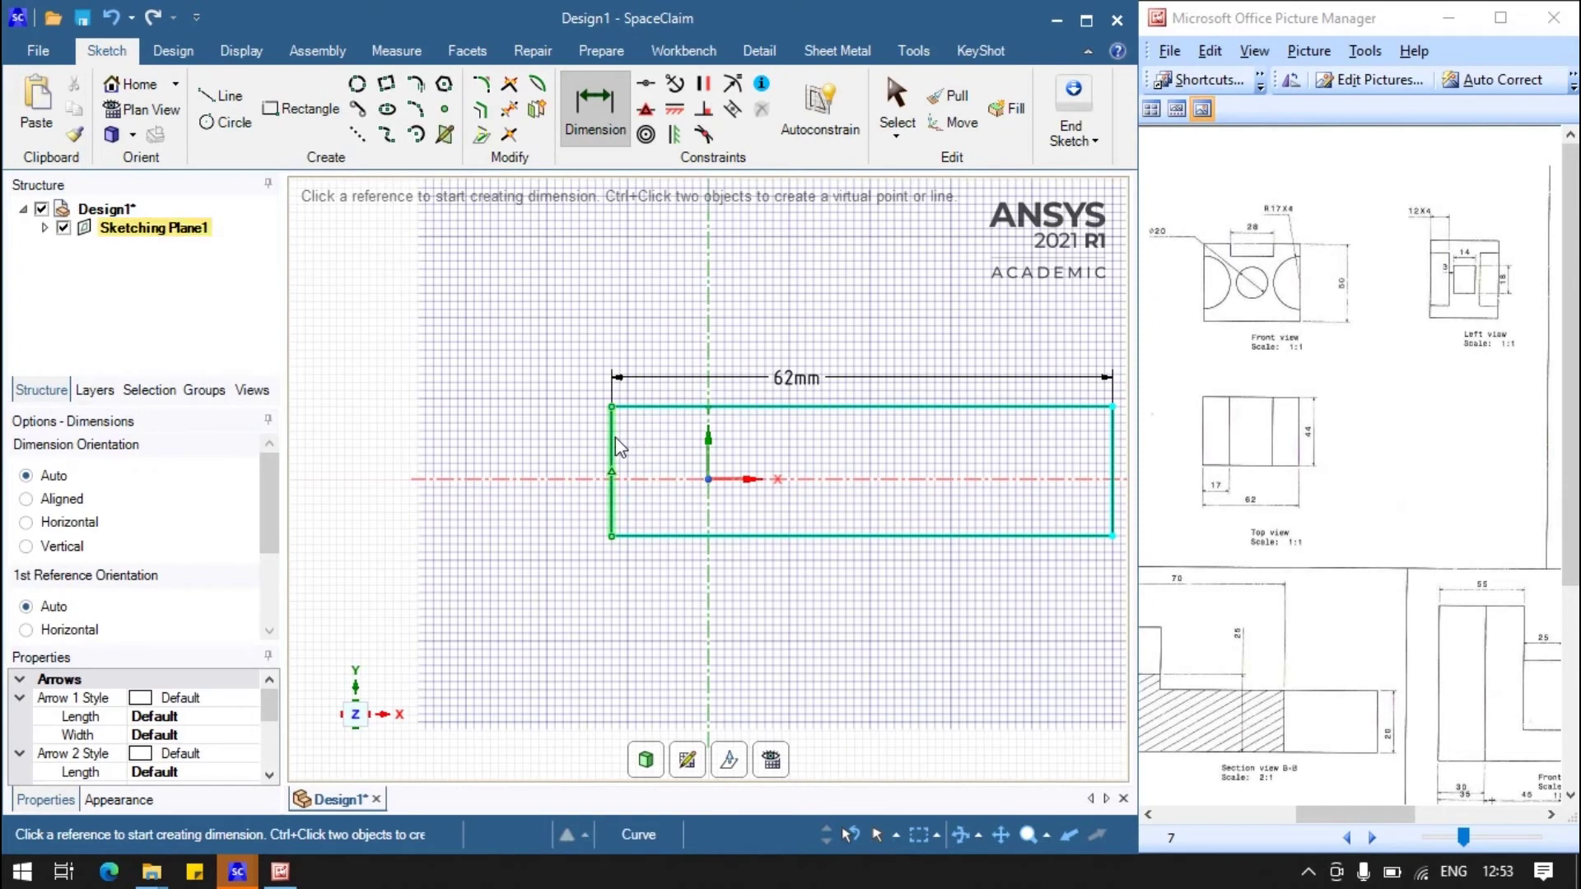
Step: Dimension the rectangle's left edge and set its height to 50 mm
click(613, 441)
click(574, 449)
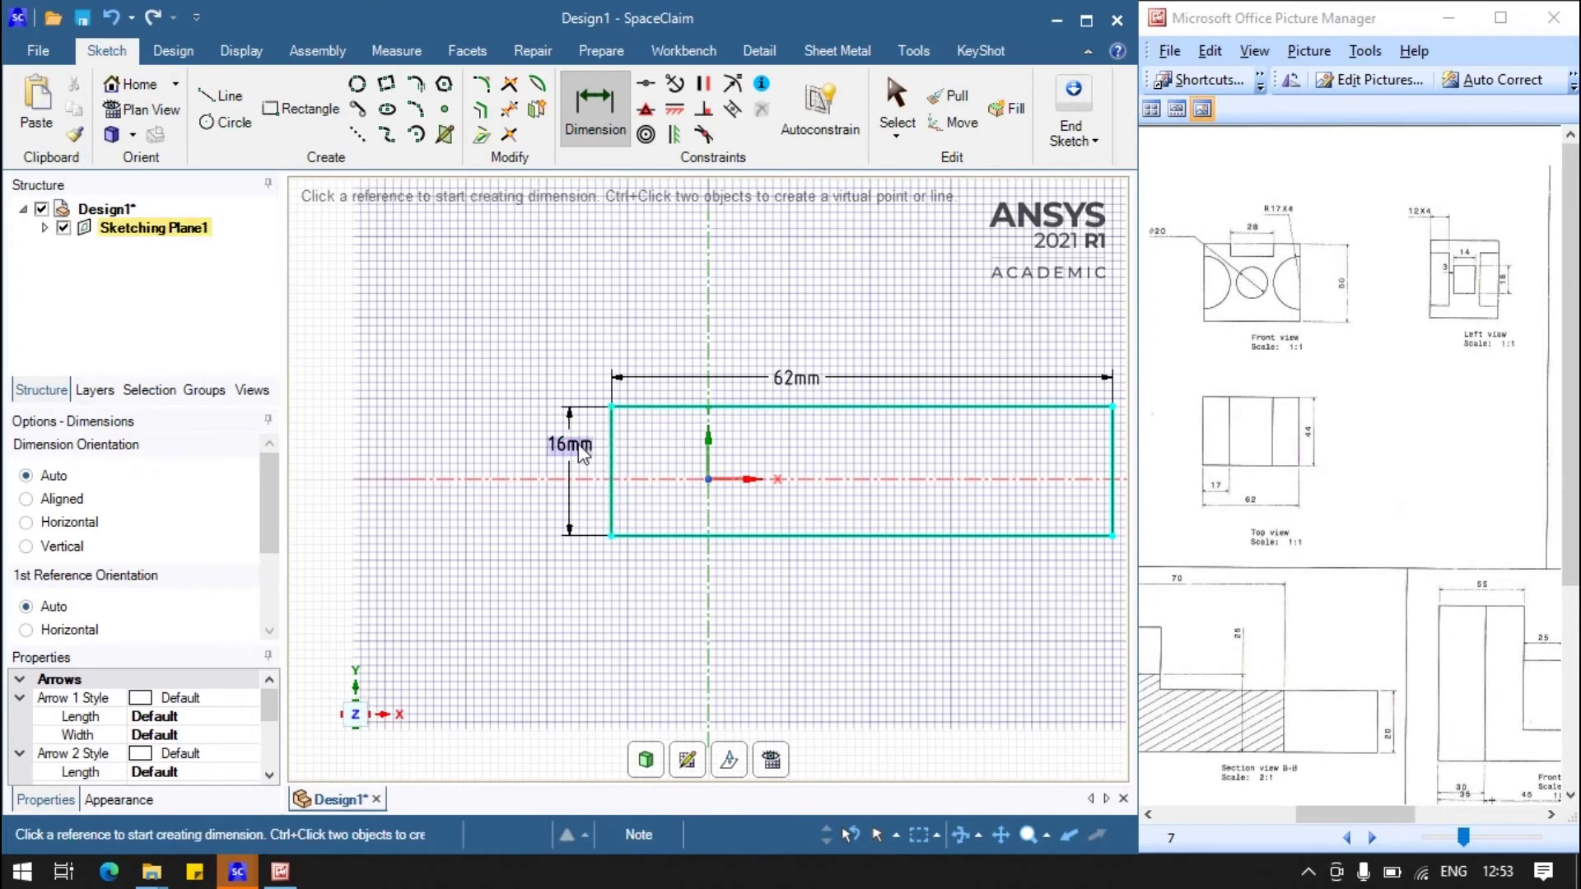
key(Escape)
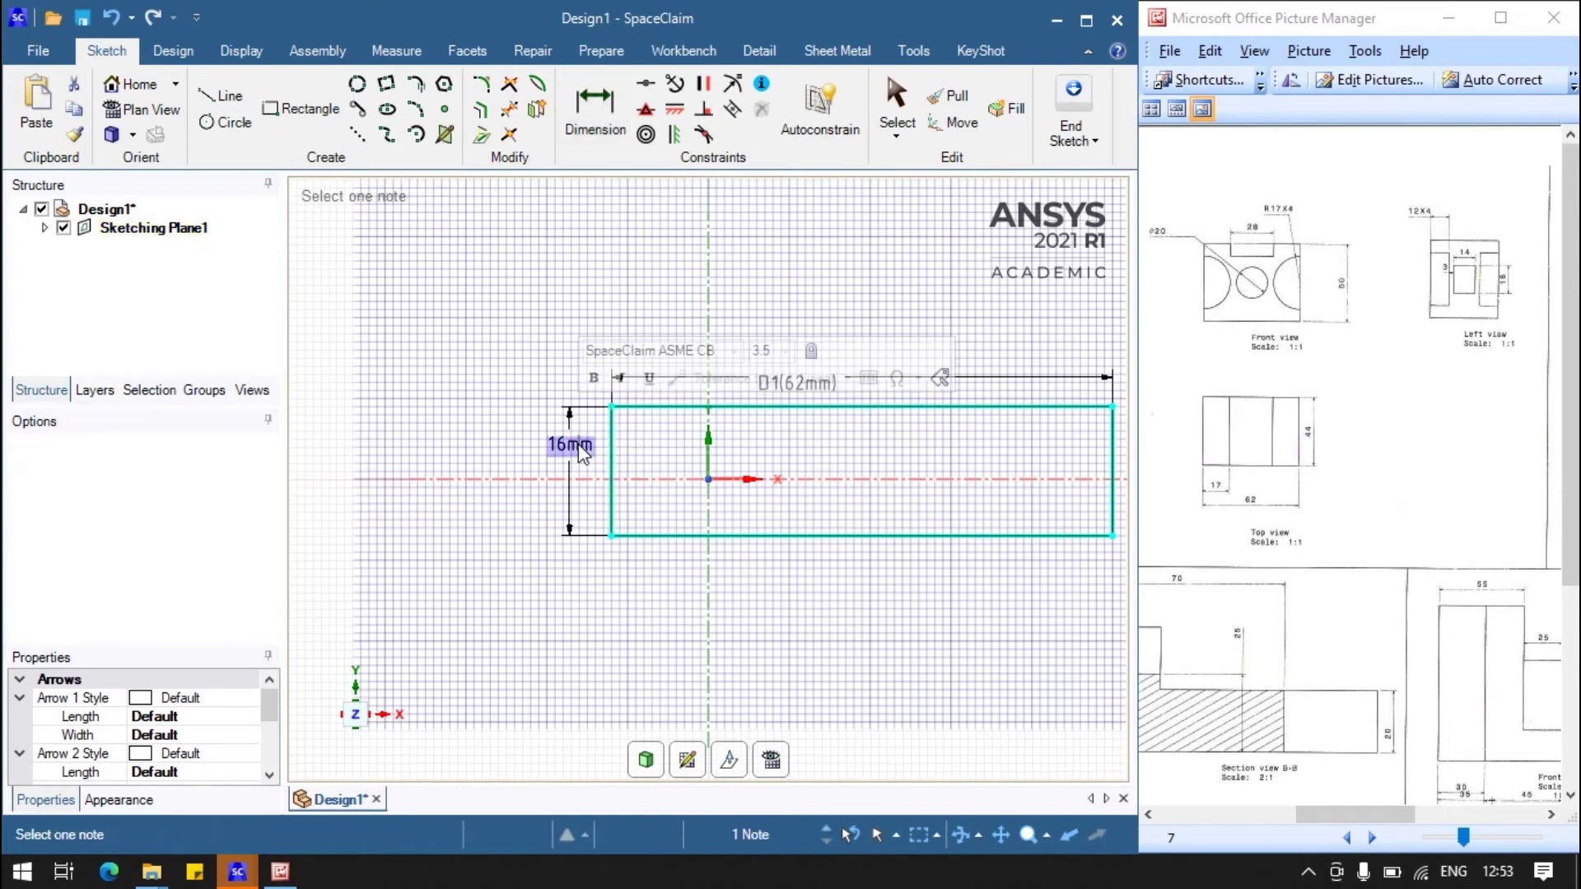
click(582, 454)
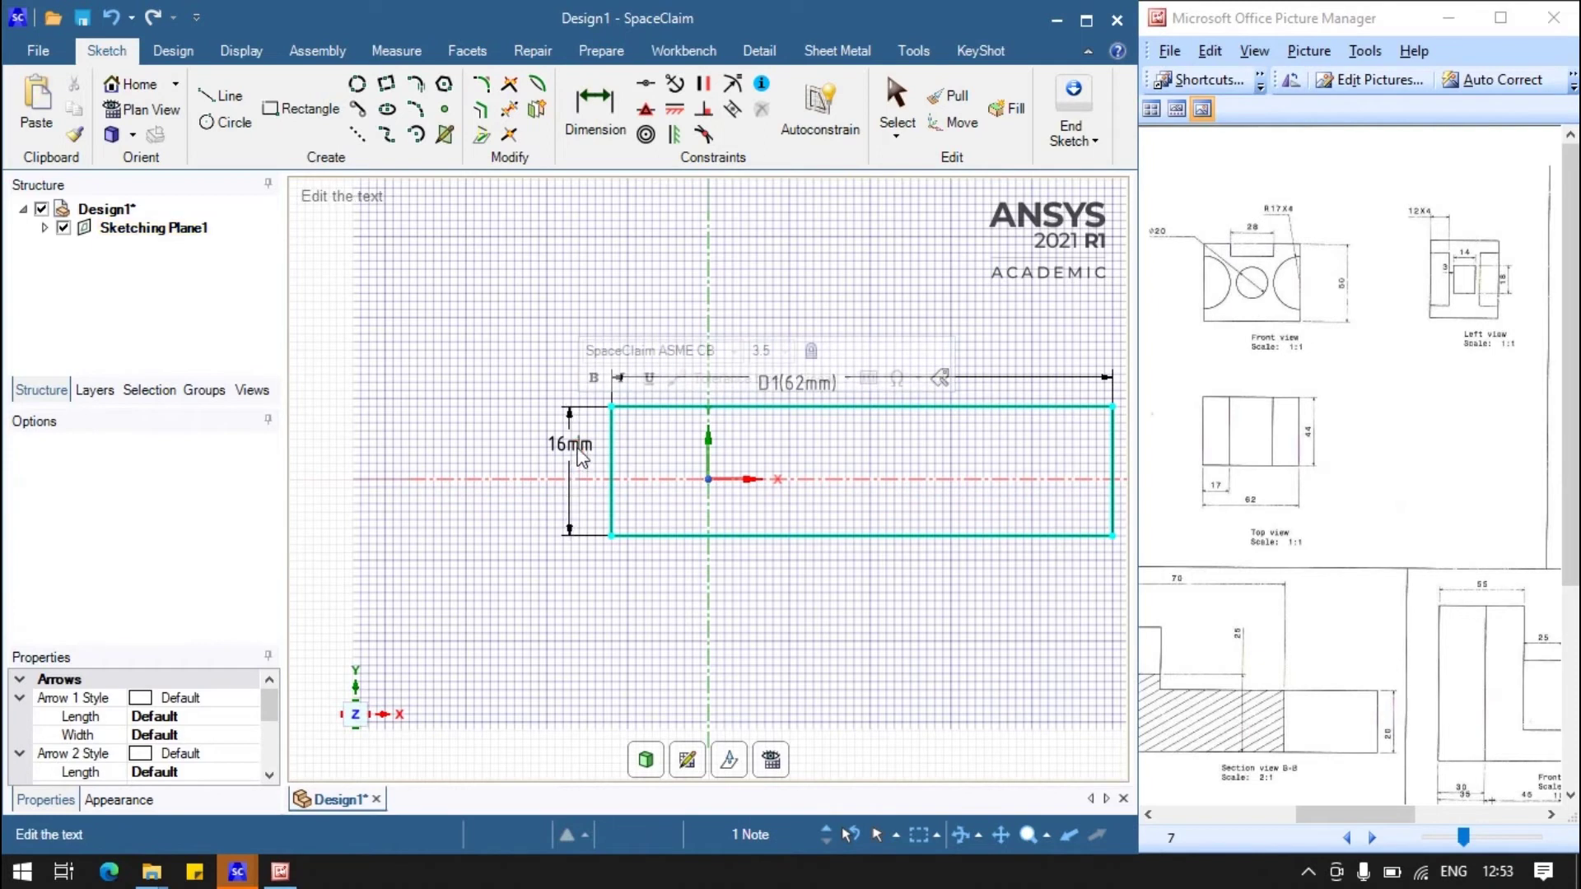
text(50)
key(Return)
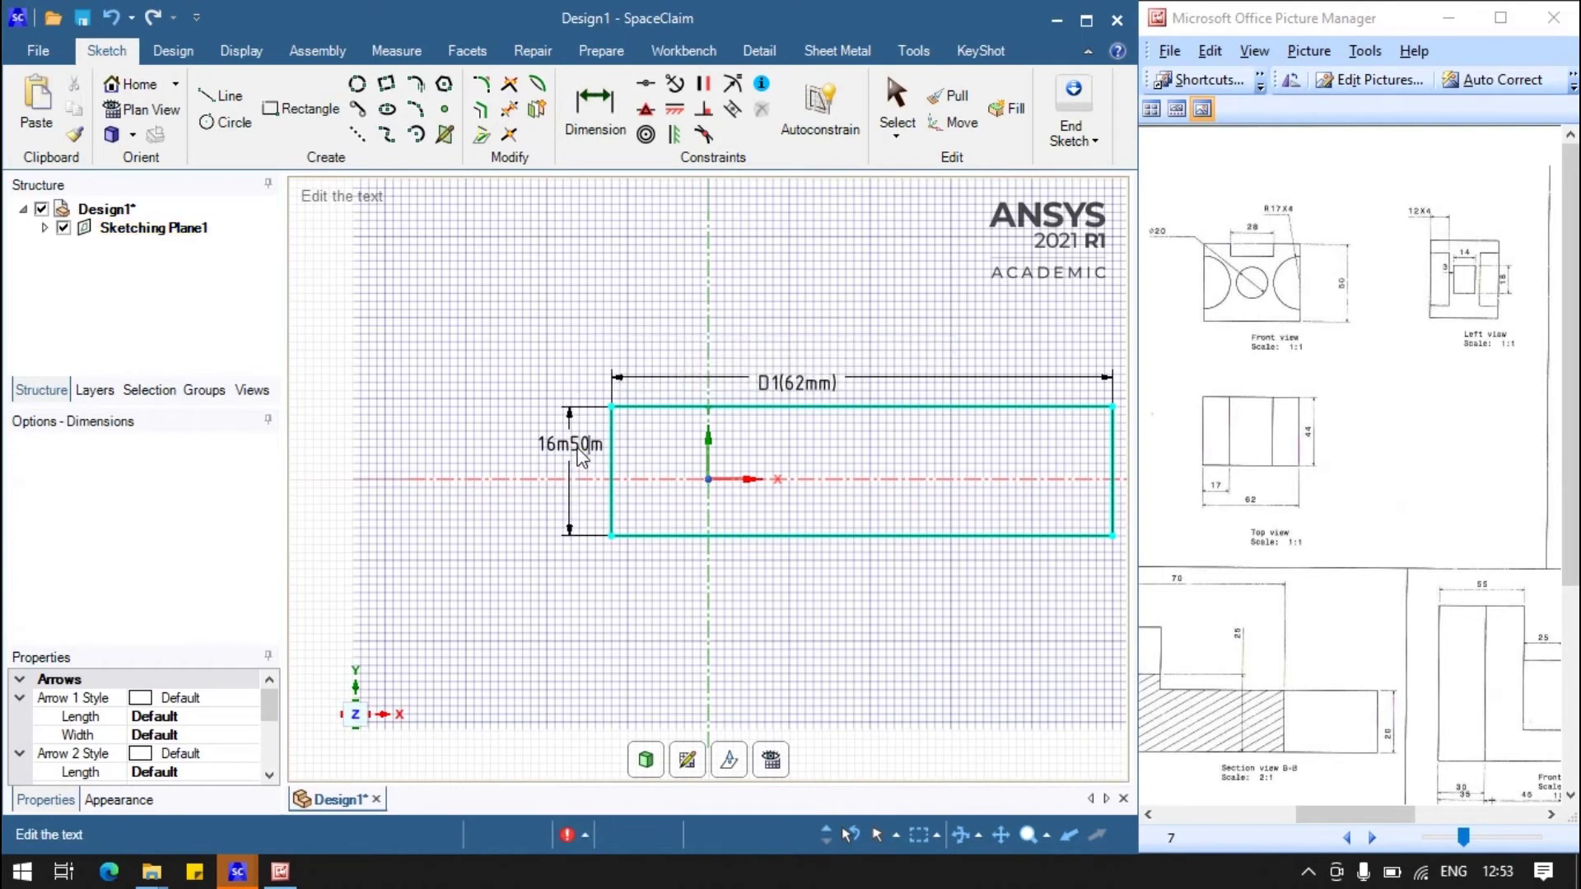
click(583, 456)
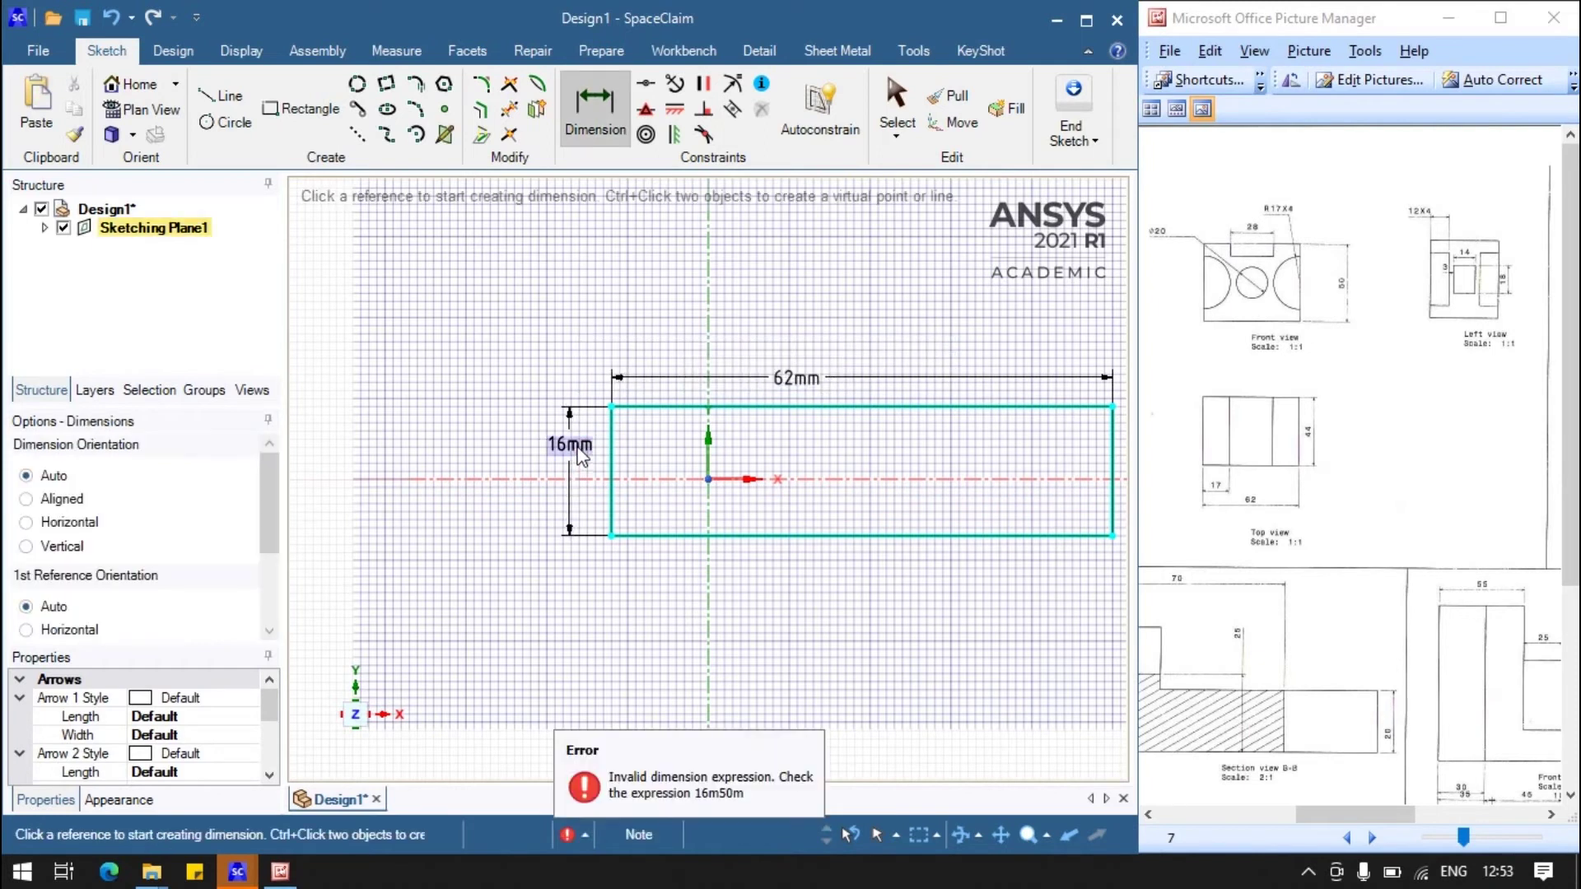
text(50)
key(Return)
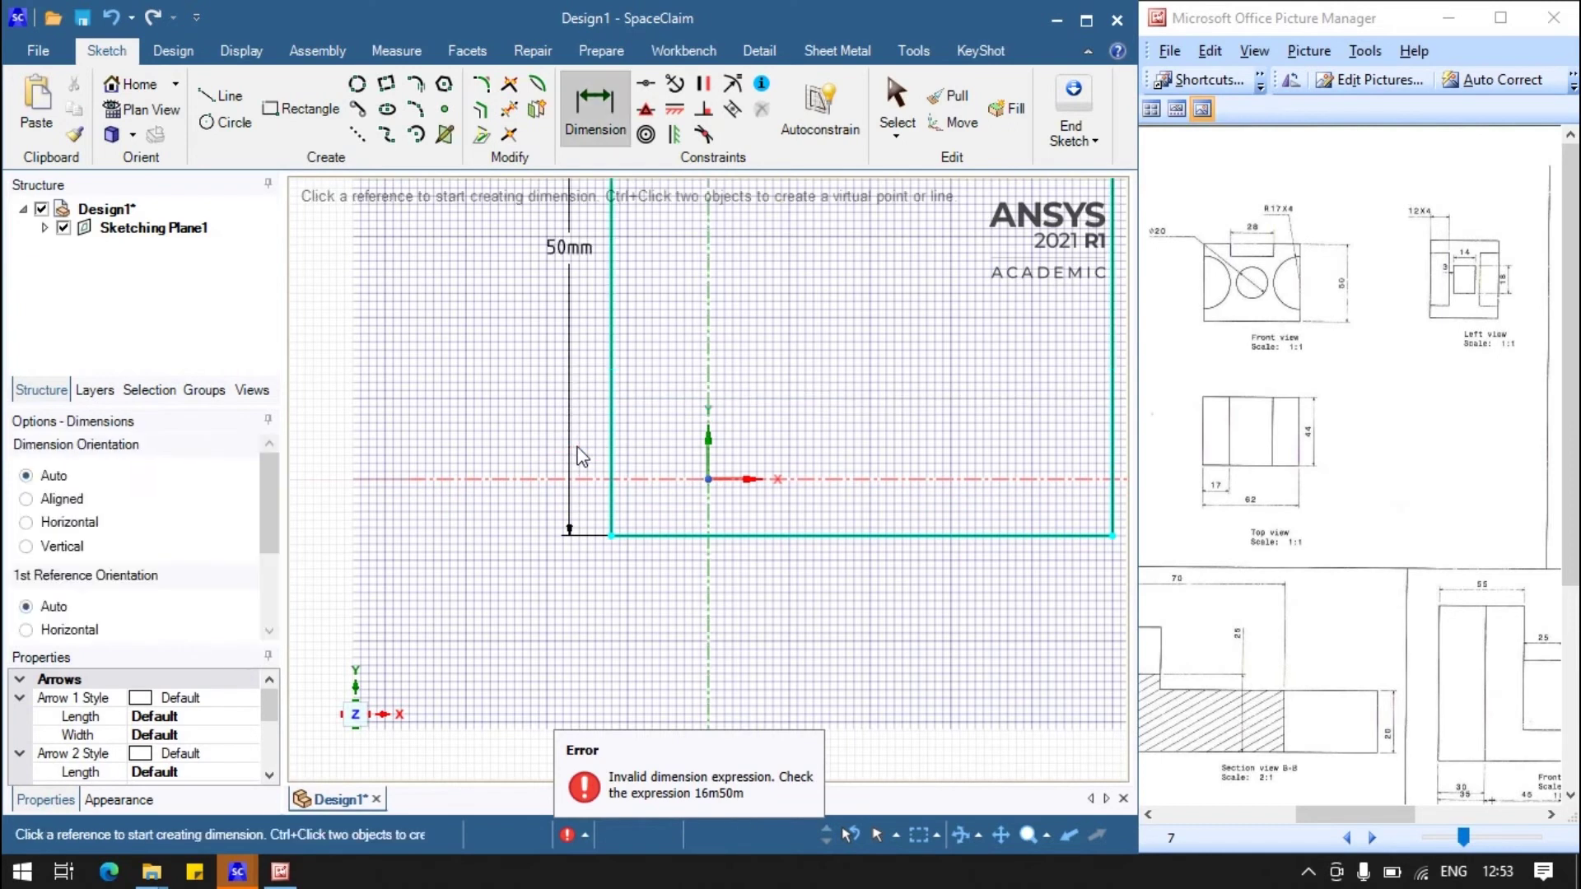
Step: Set the bottom edge 25 mm from the horizontal axis
click(745, 479)
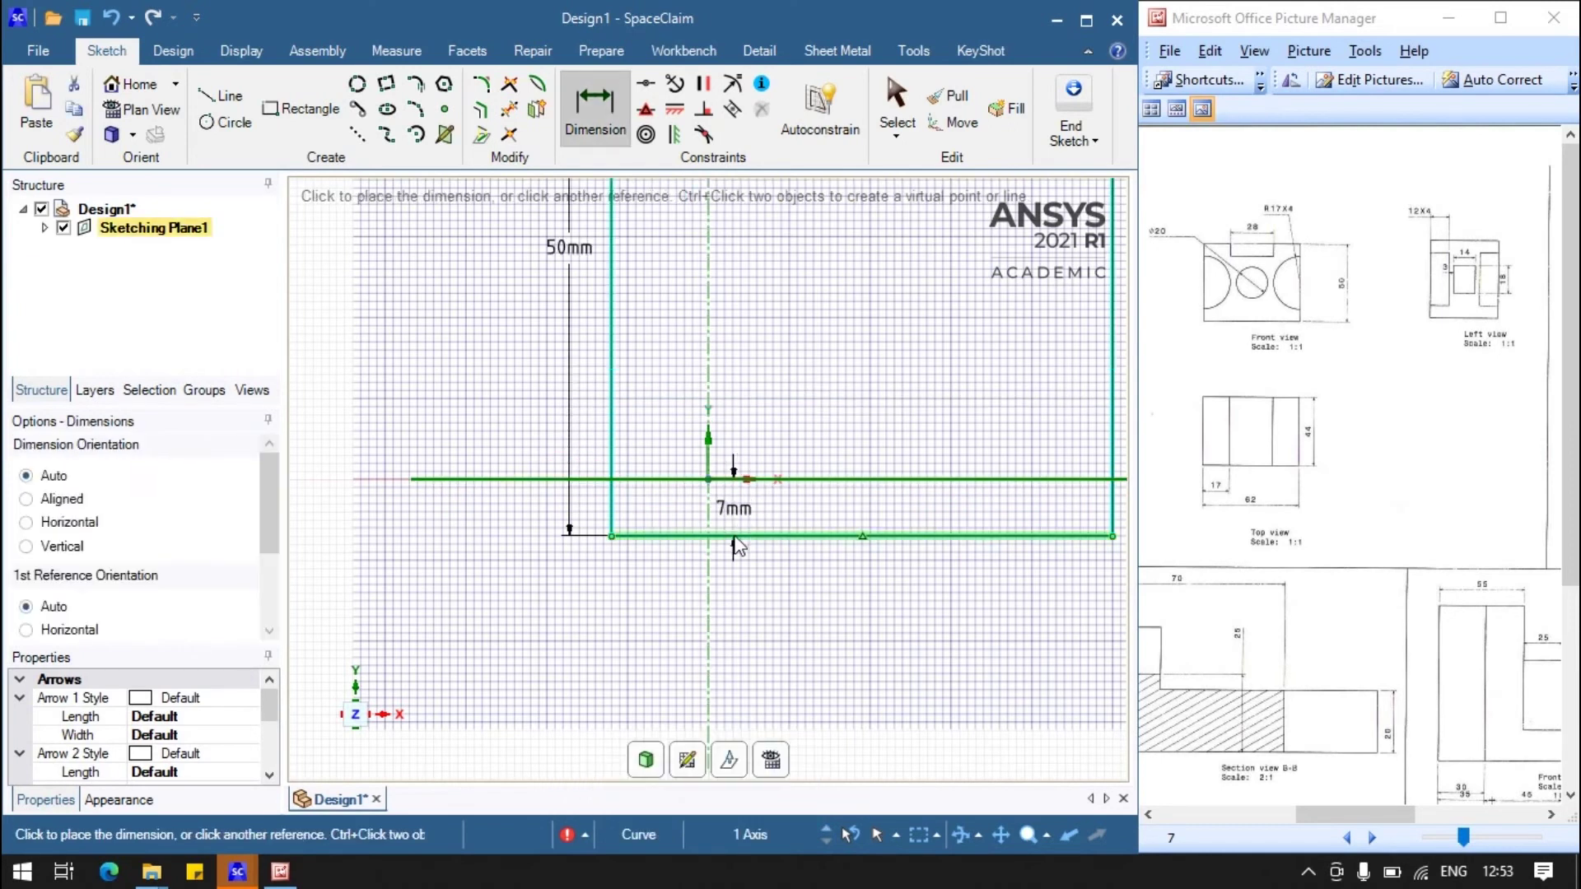
click(519, 529)
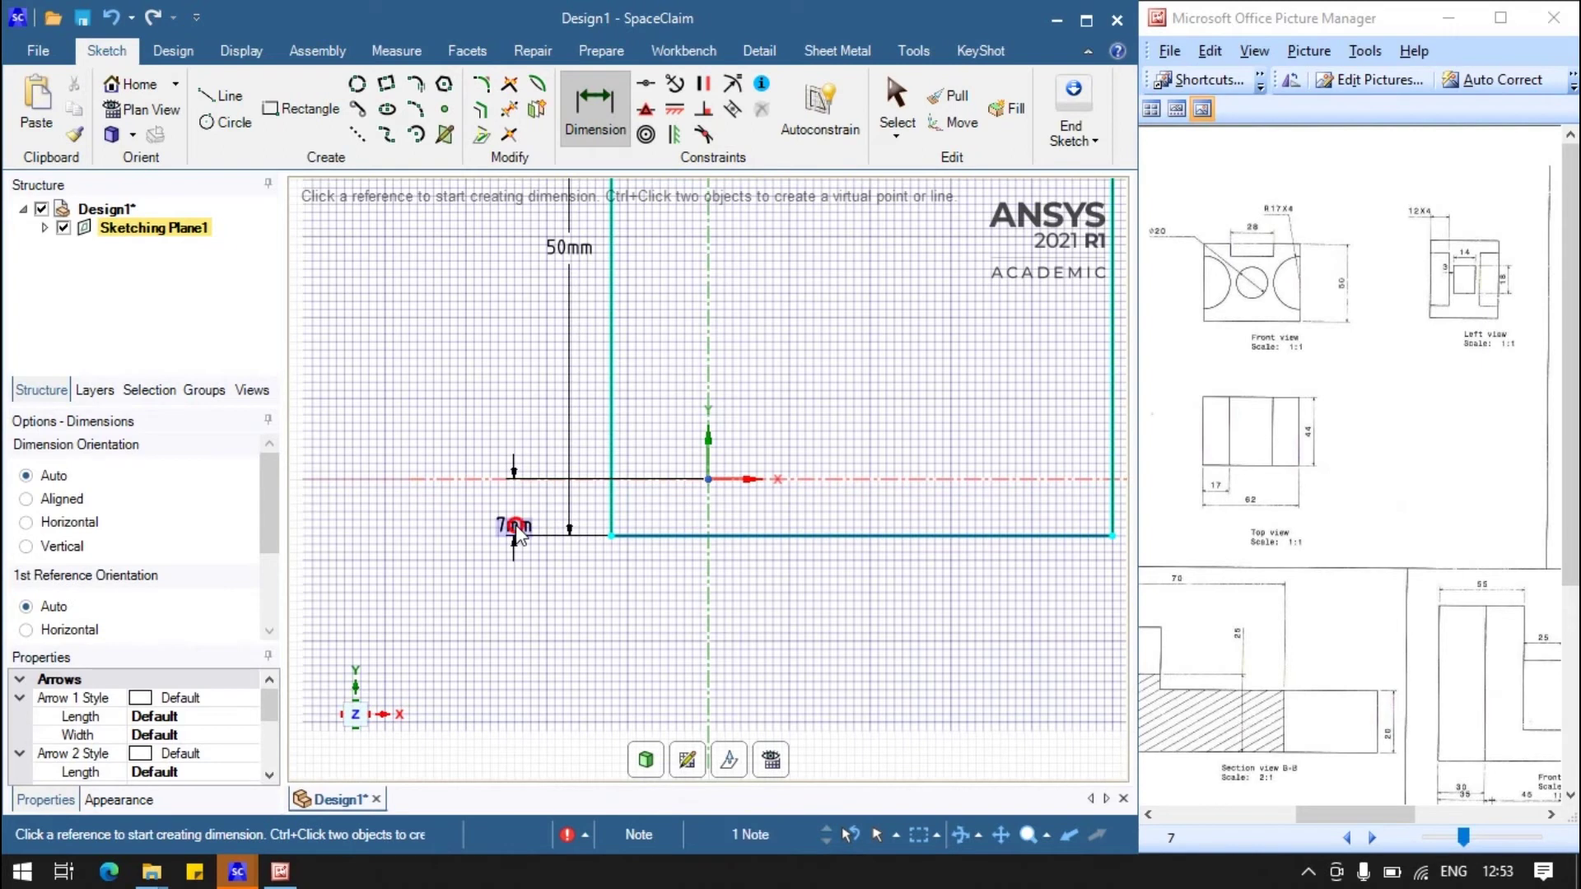
click(517, 527)
text(25)
key(Return)
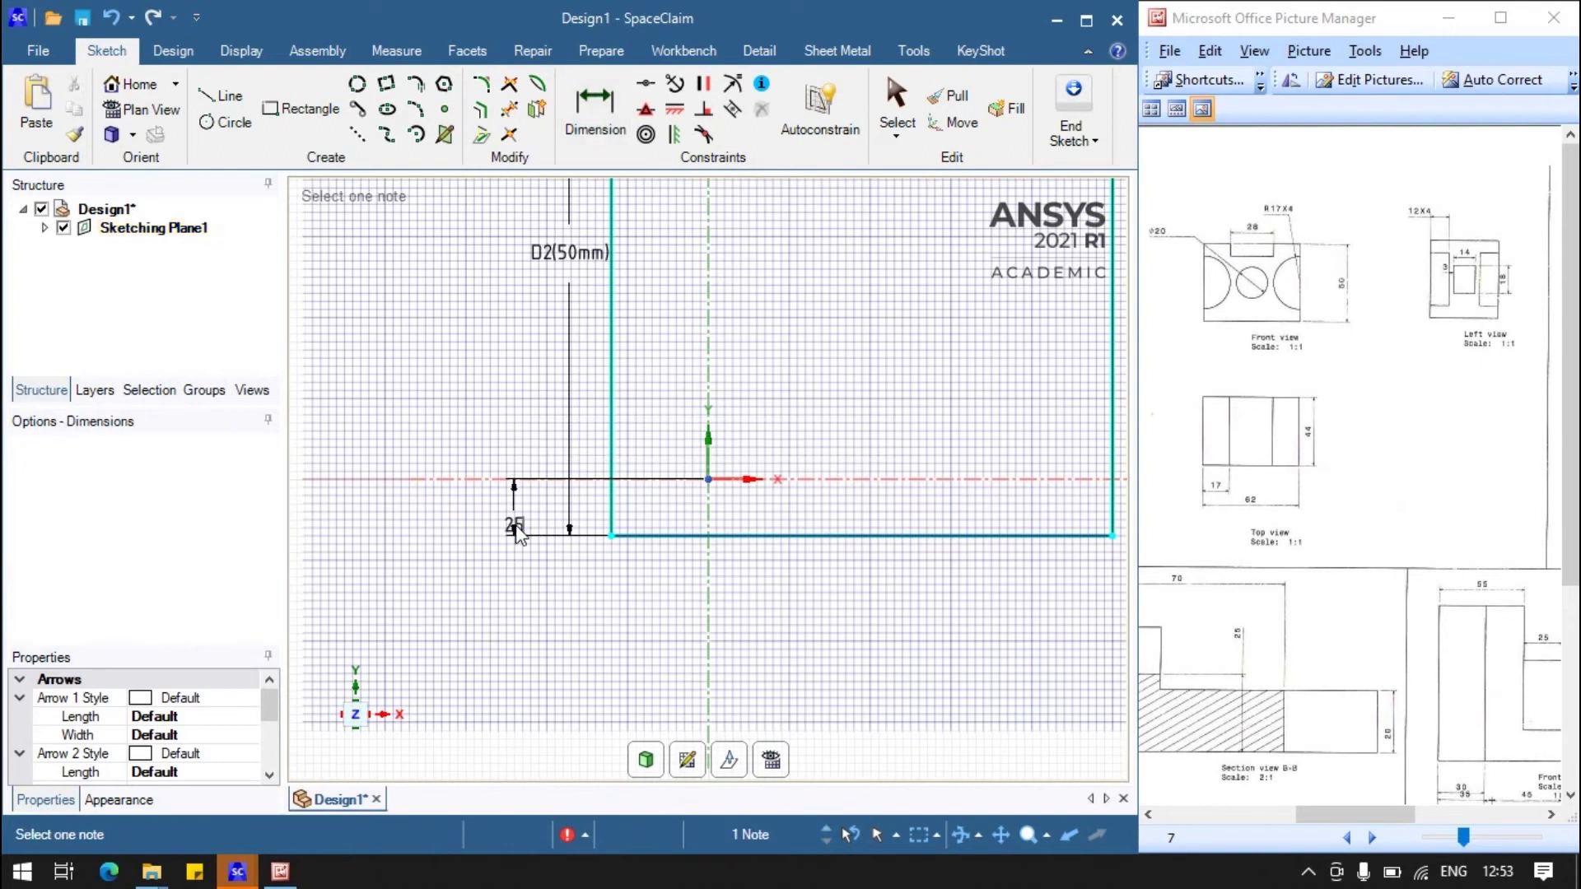
Step: Set the left edge 31 mm from the vertical axis
click(613, 338)
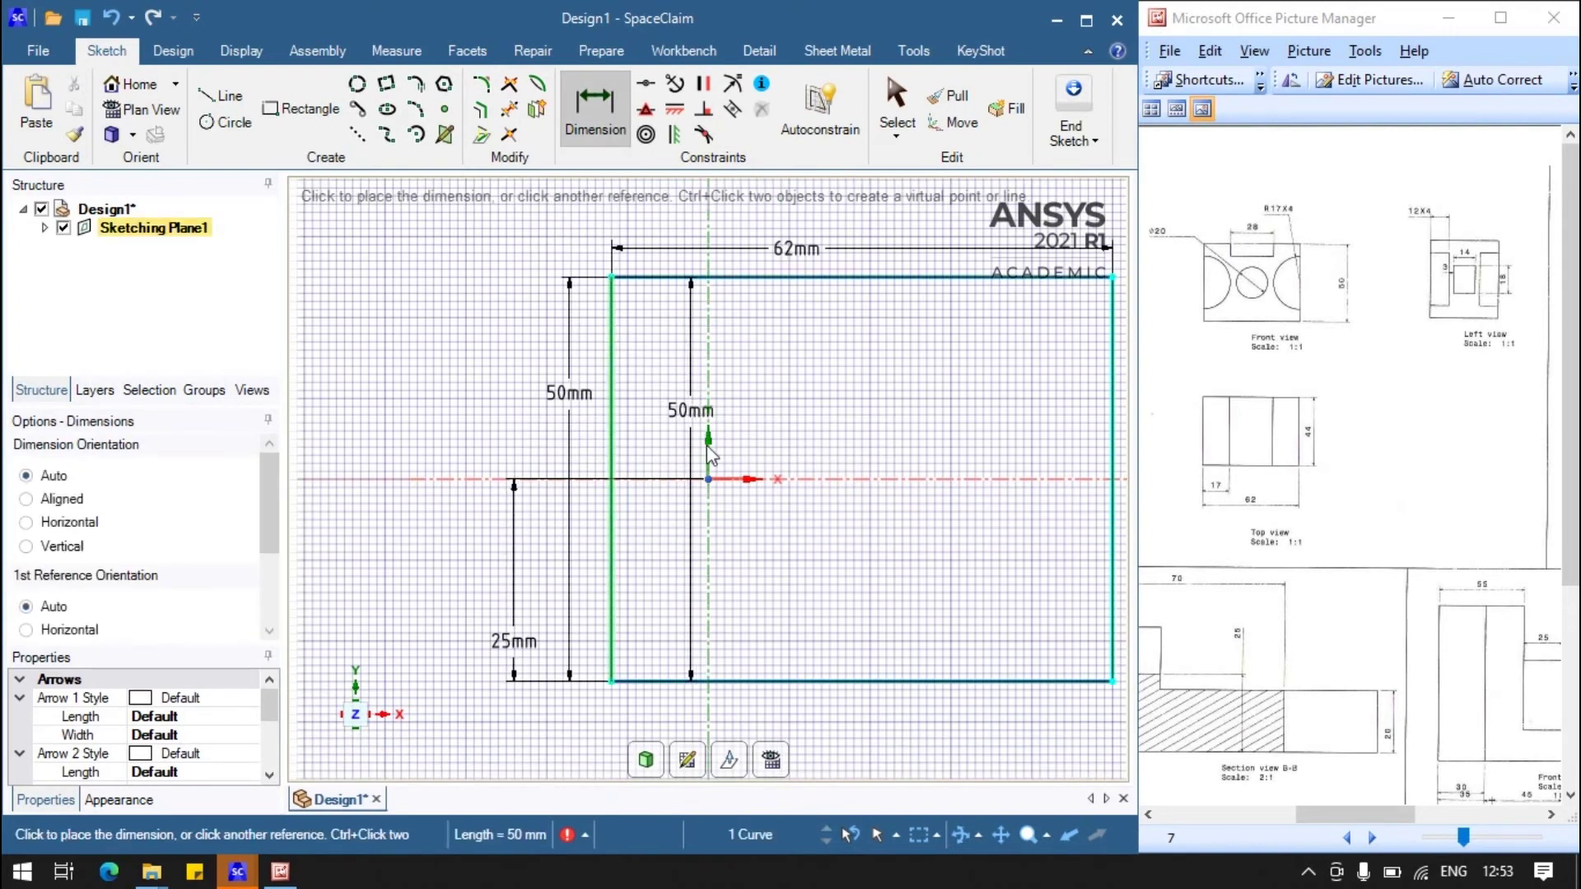
click(707, 449)
click(449, 419)
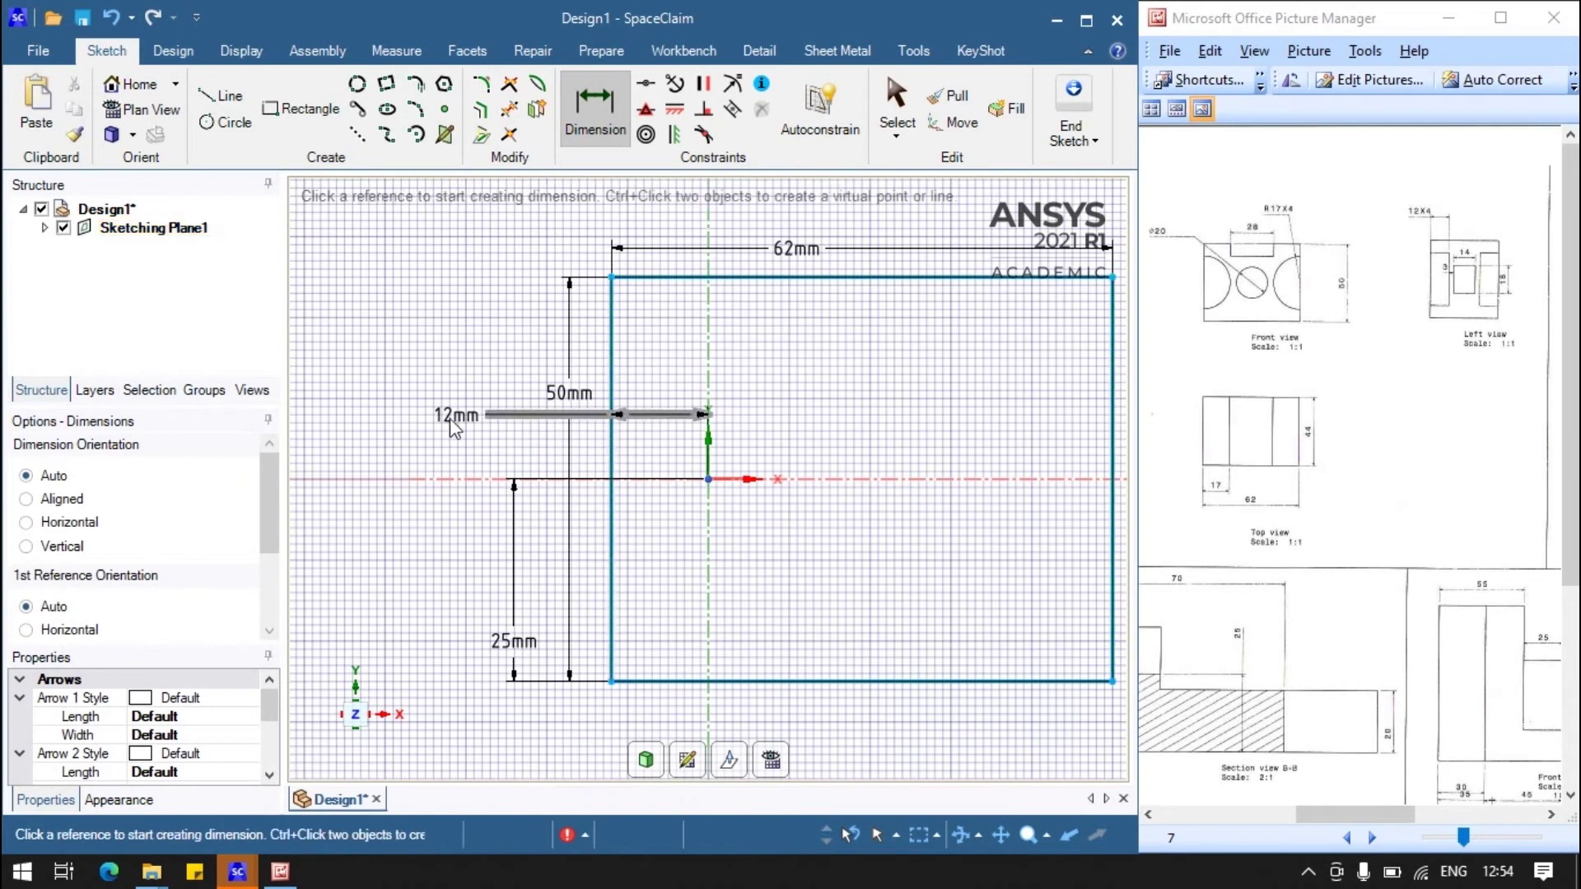
text(31)
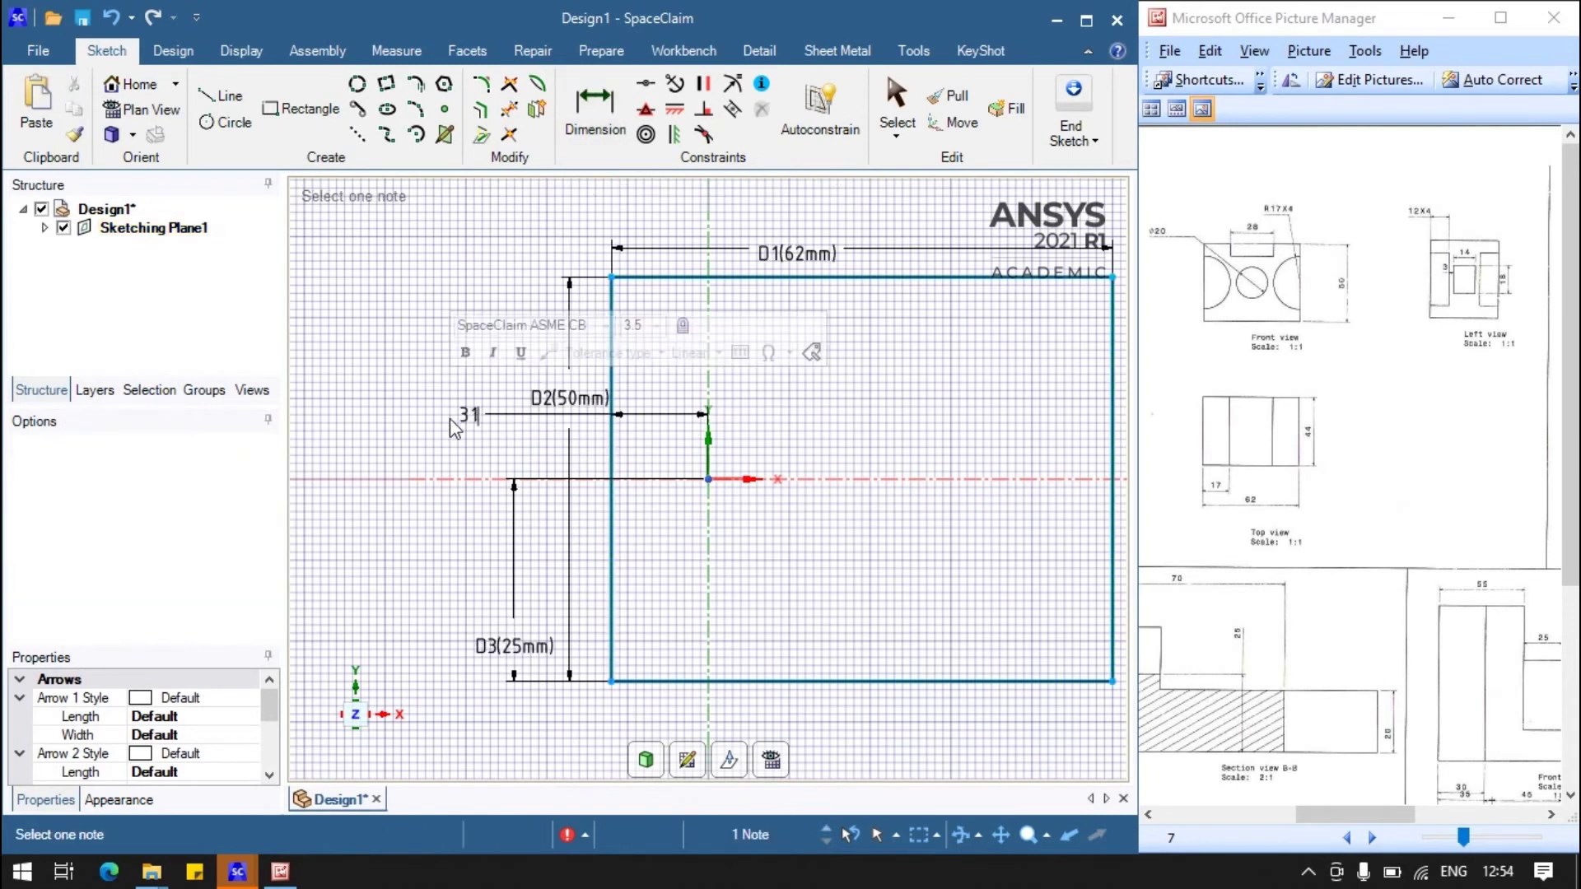
key(Return)
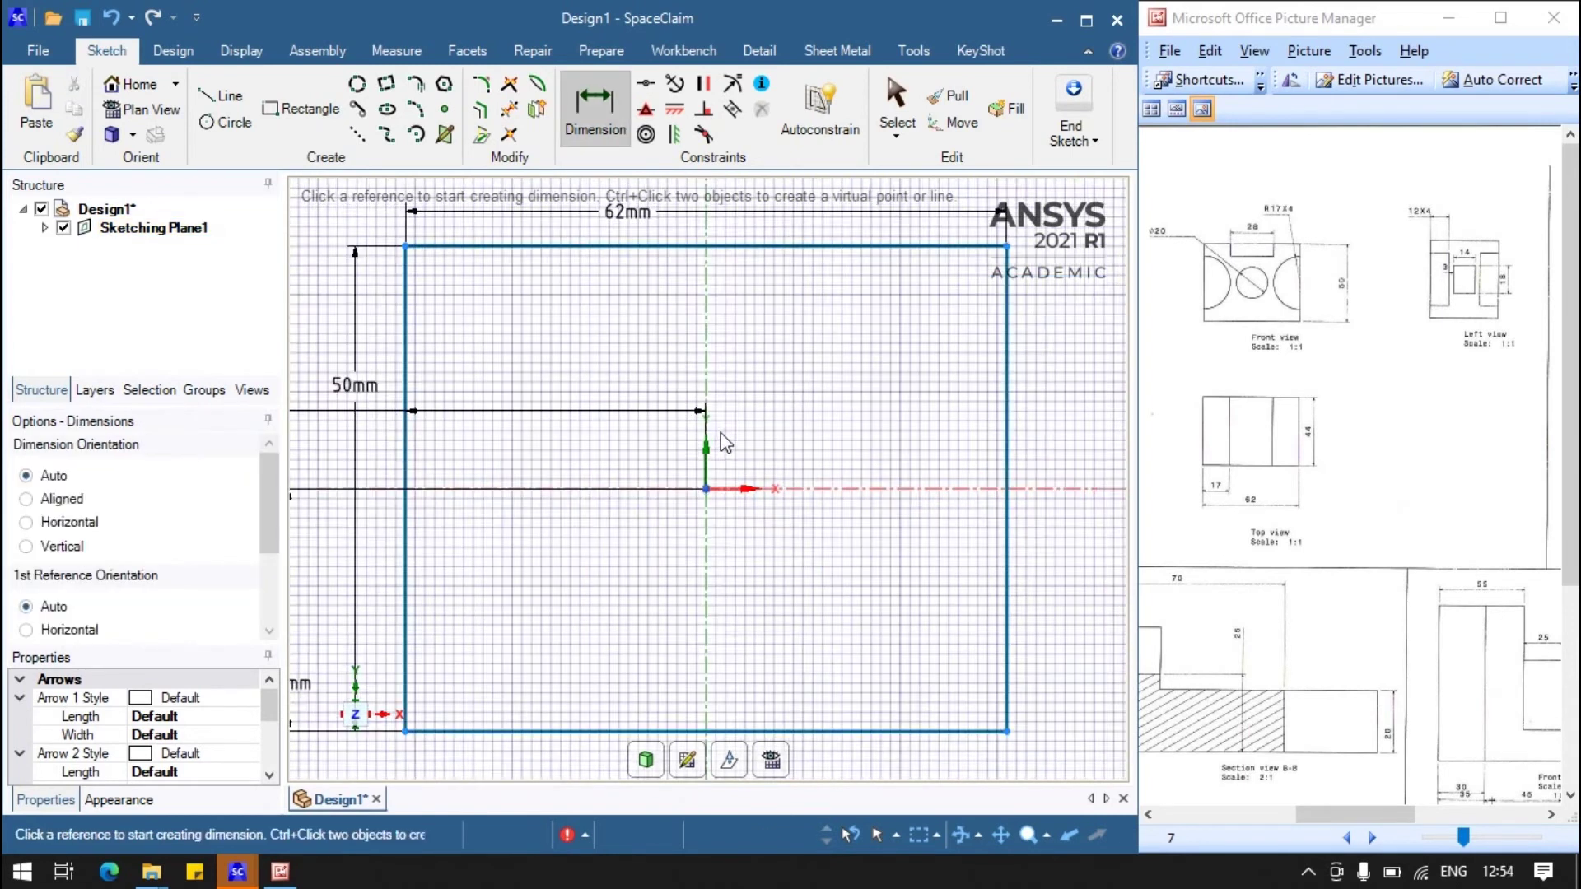
scroll(717, 441, down, 2)
scroll(939, 381, up, 1)
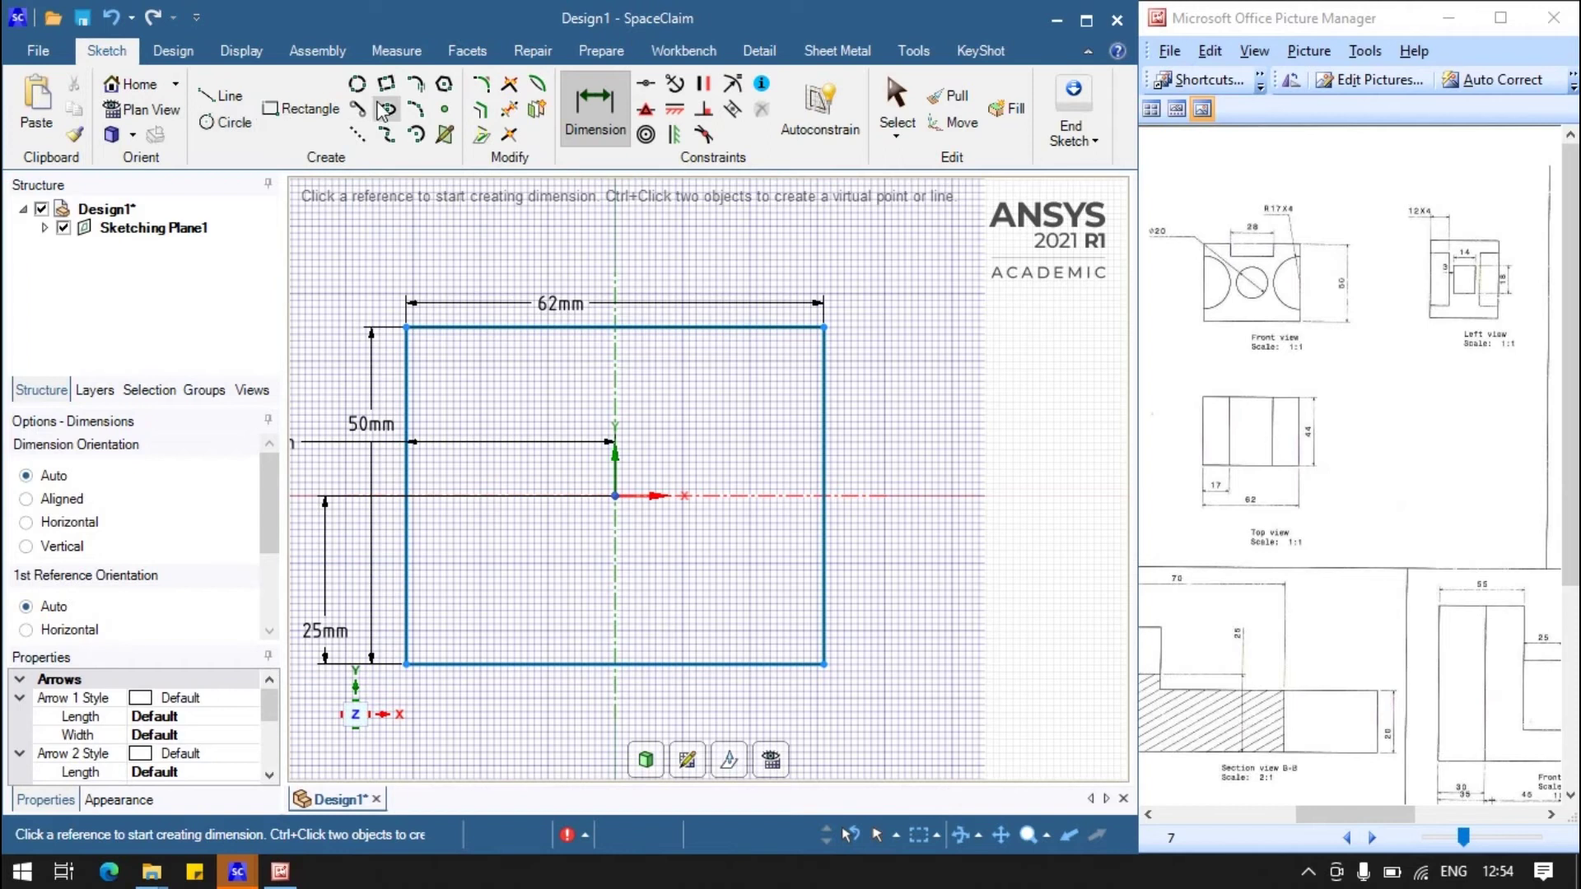
Step: Draw a thin inner rectangle along the top, 17 mm from the outer left edge
click(273, 114)
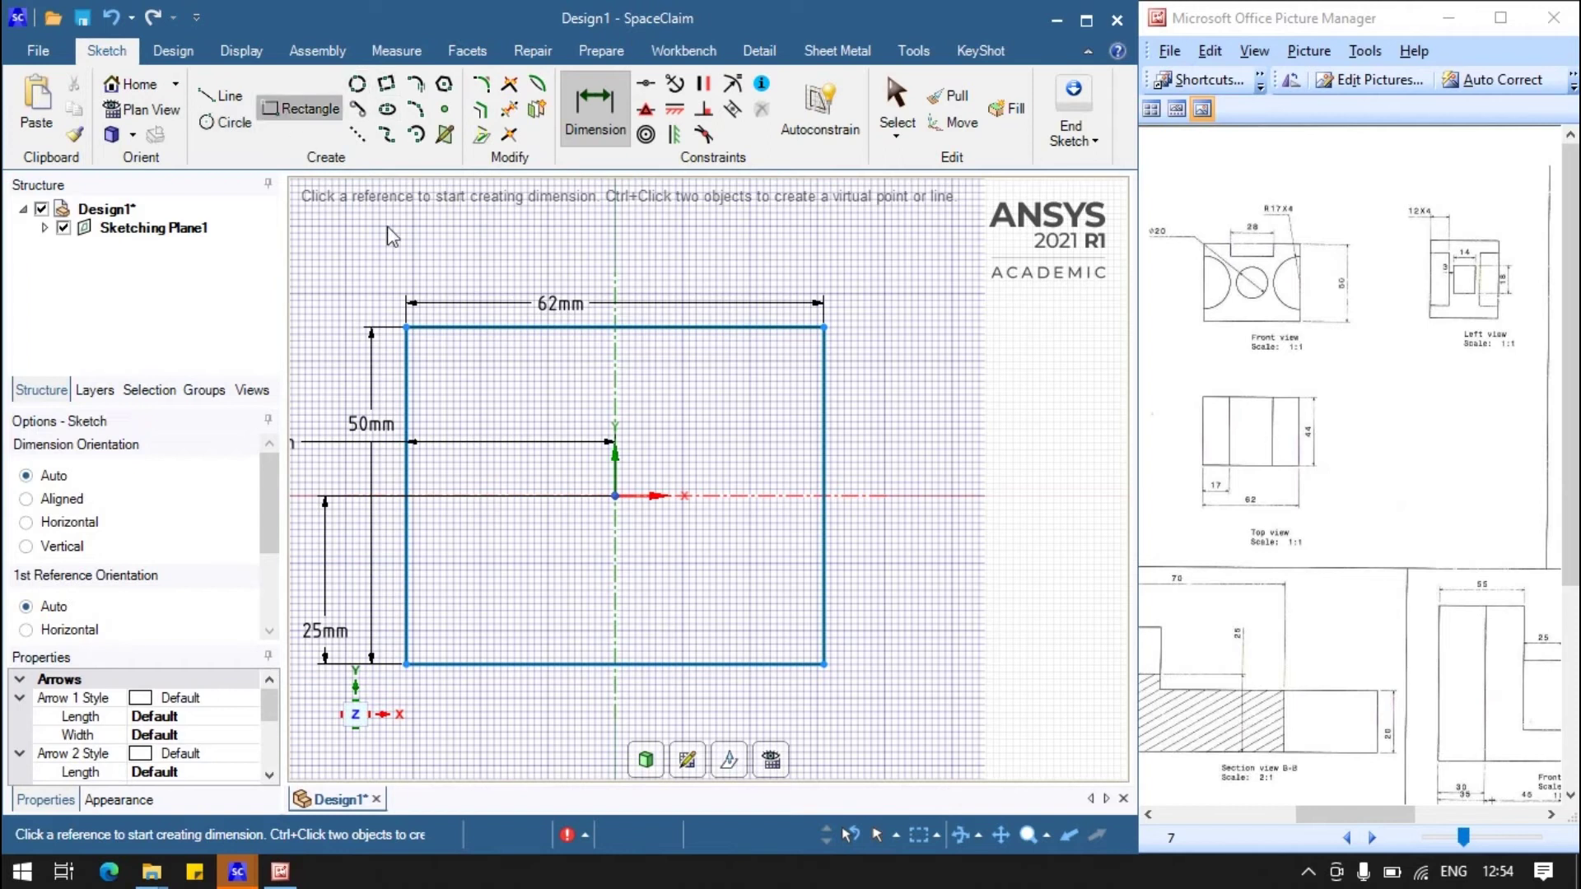
click(467, 327)
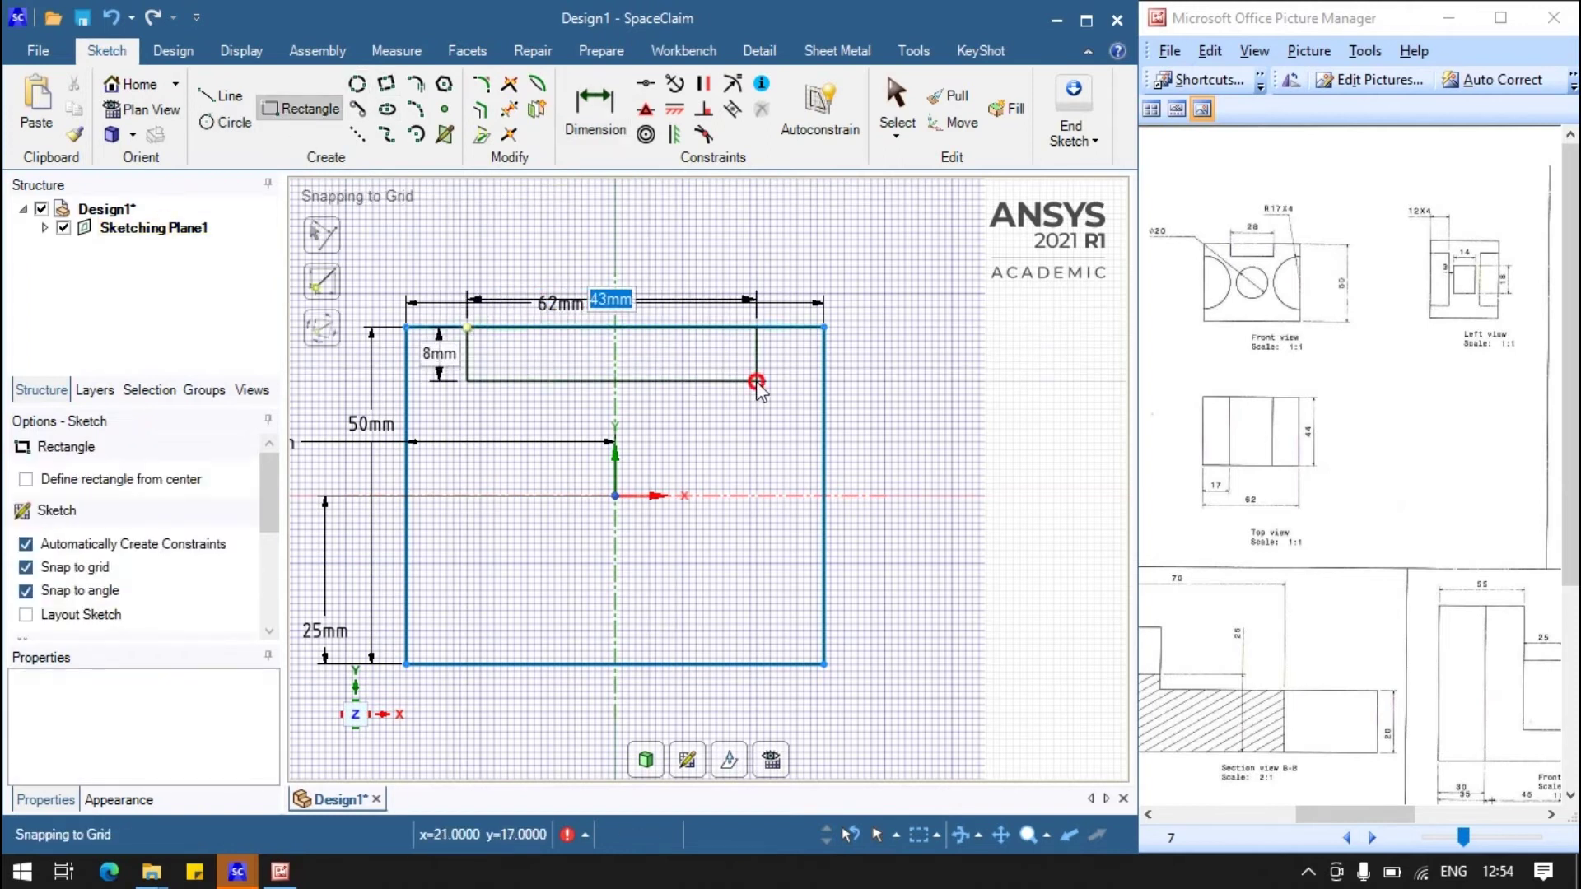
click(756, 381)
click(581, 115)
click(406, 364)
click(466, 361)
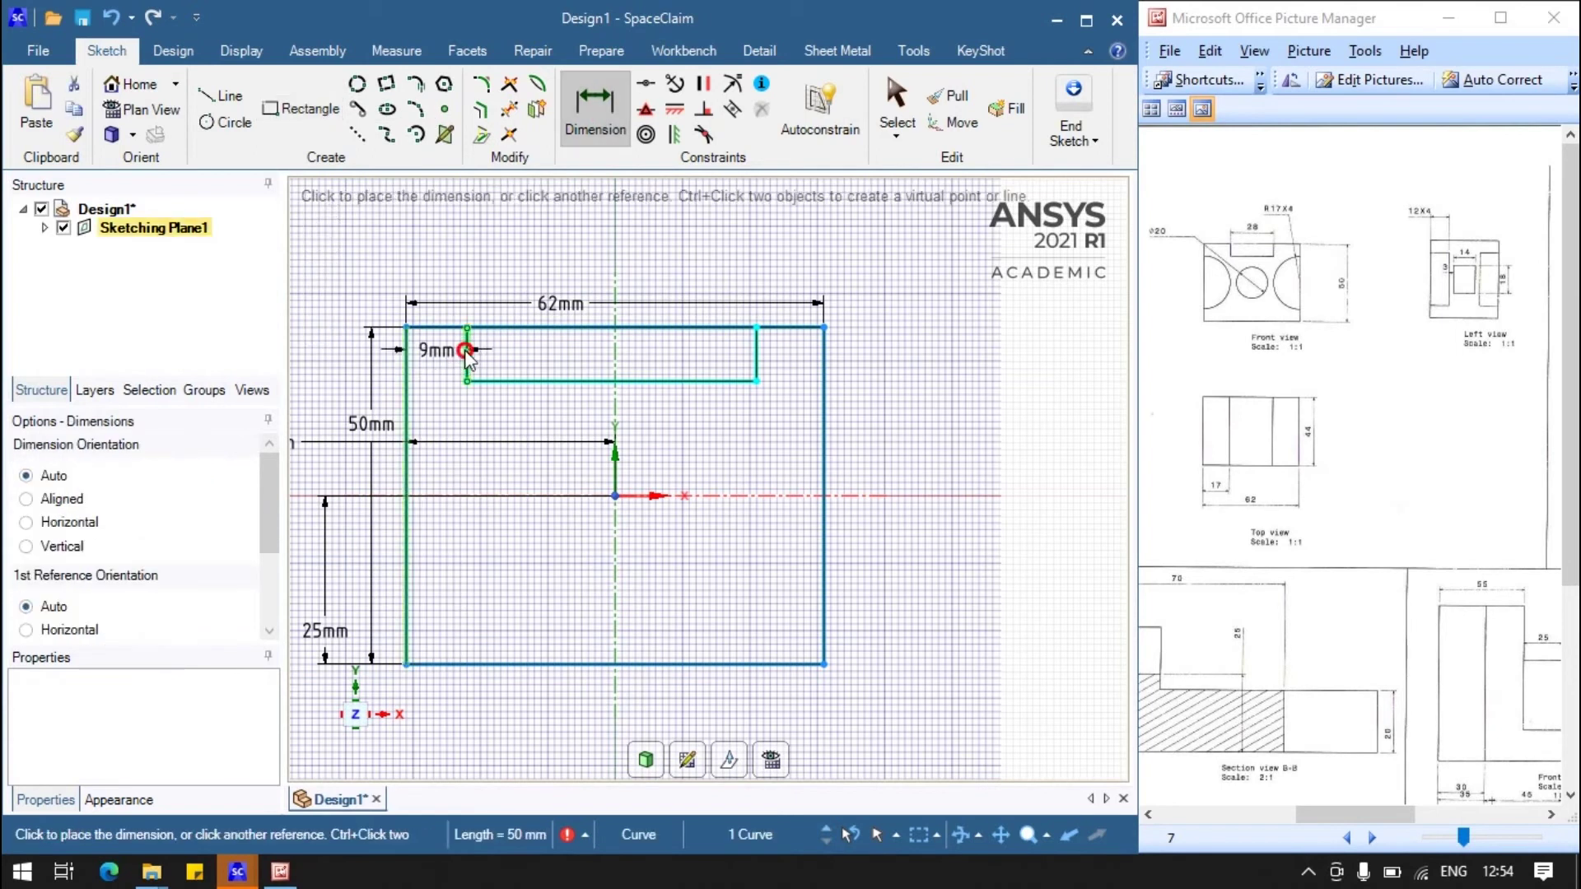
click(448, 278)
text(17)
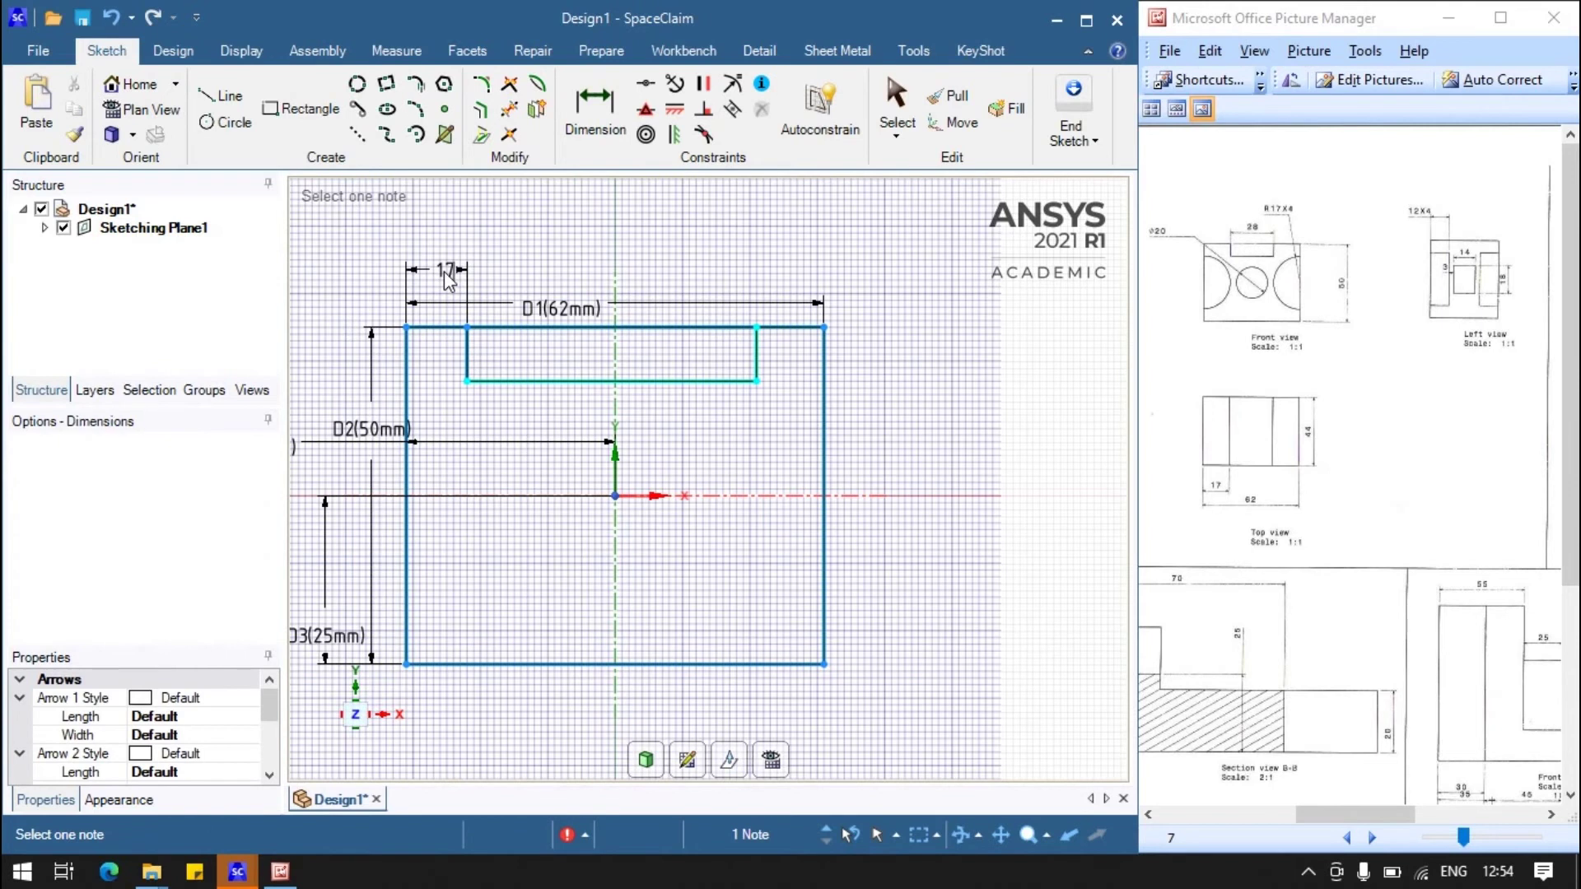
key(Return)
Step: Dimension the notch to 28 mm wide and 8 mm deep
click(590, 381)
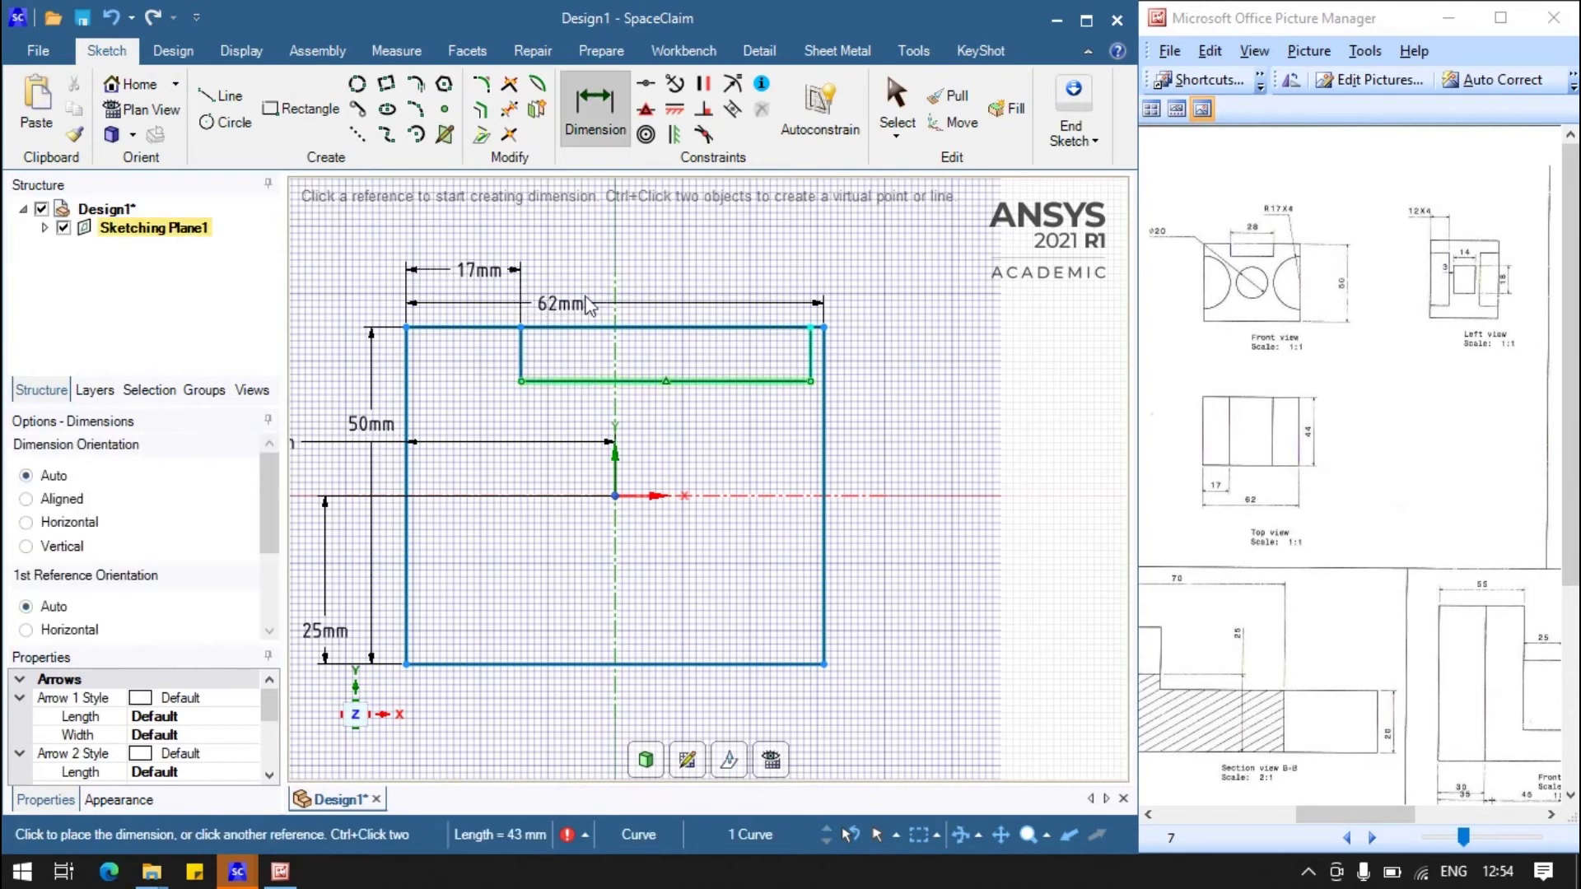
click(599, 261)
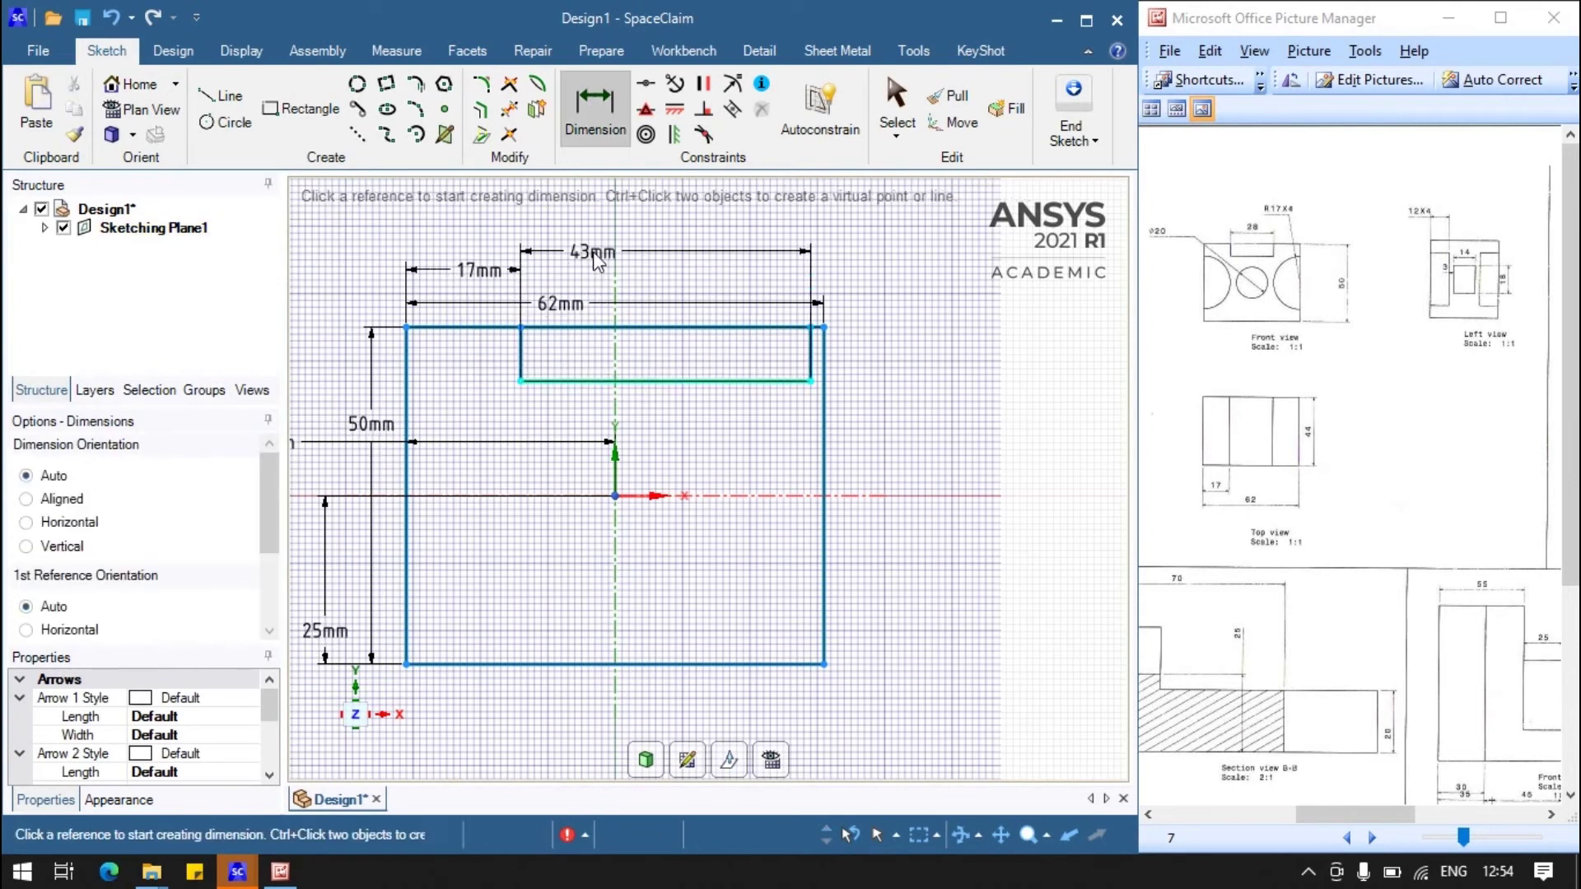
click(583, 261)
text(28)
key(Return)
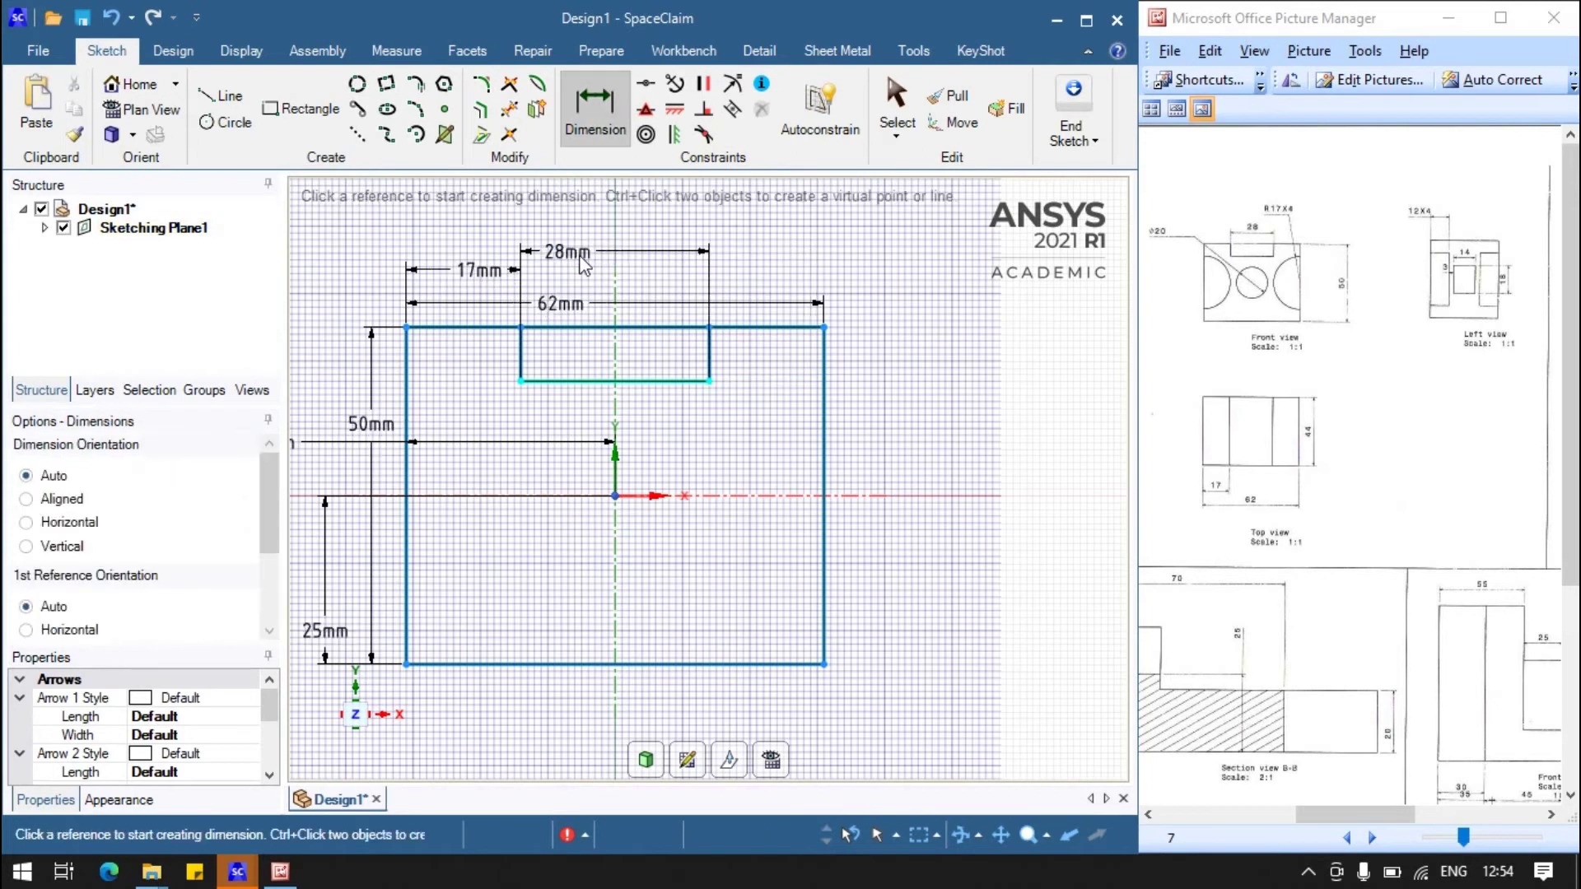
click(690, 381)
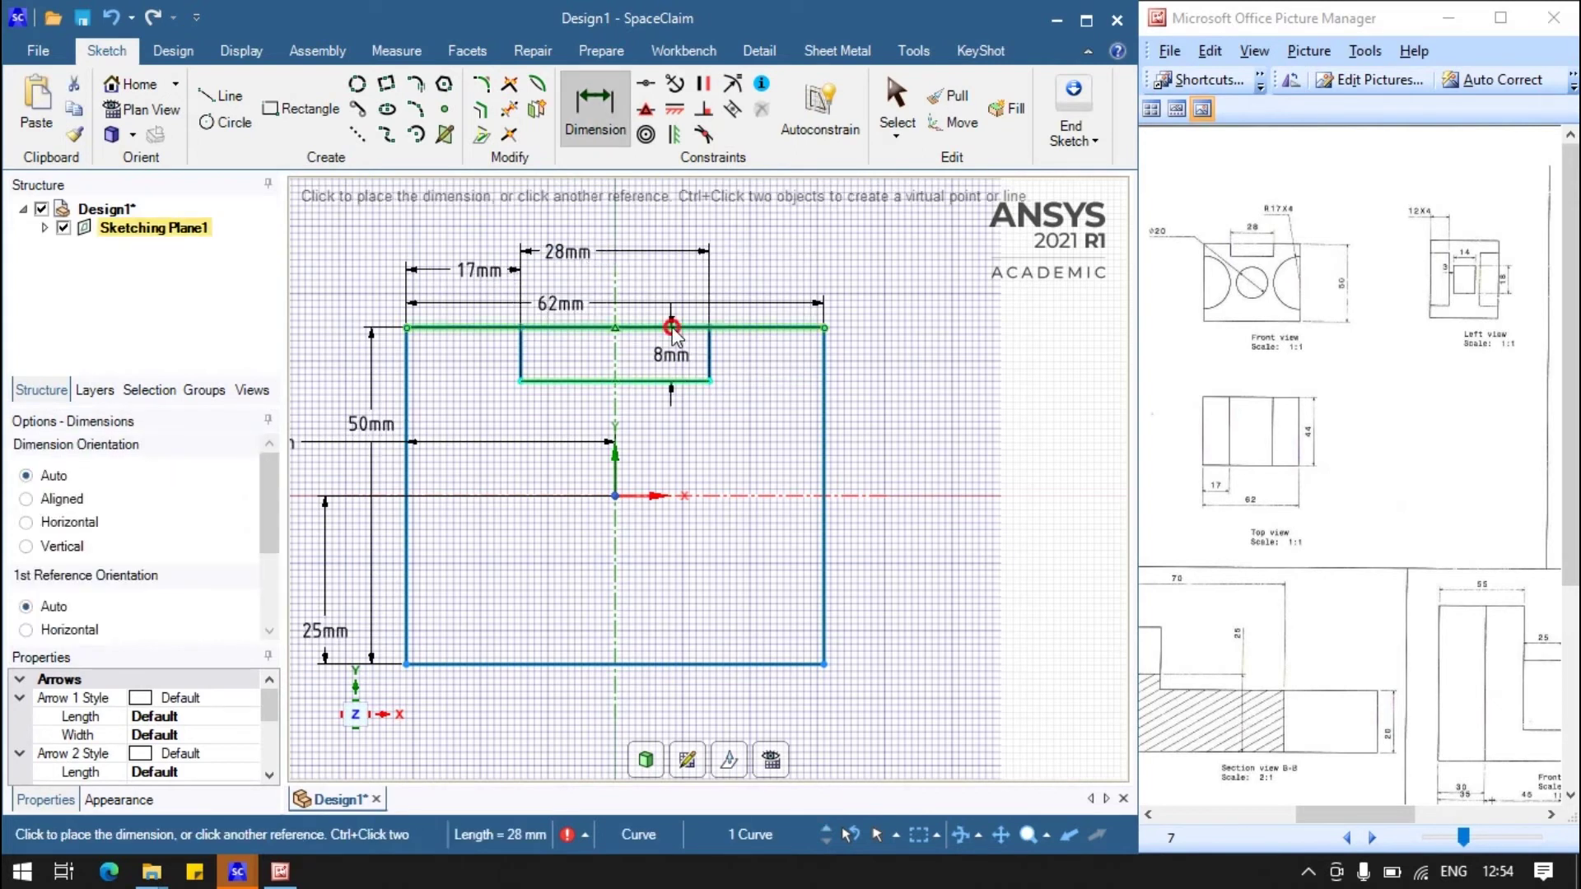
click(866, 359)
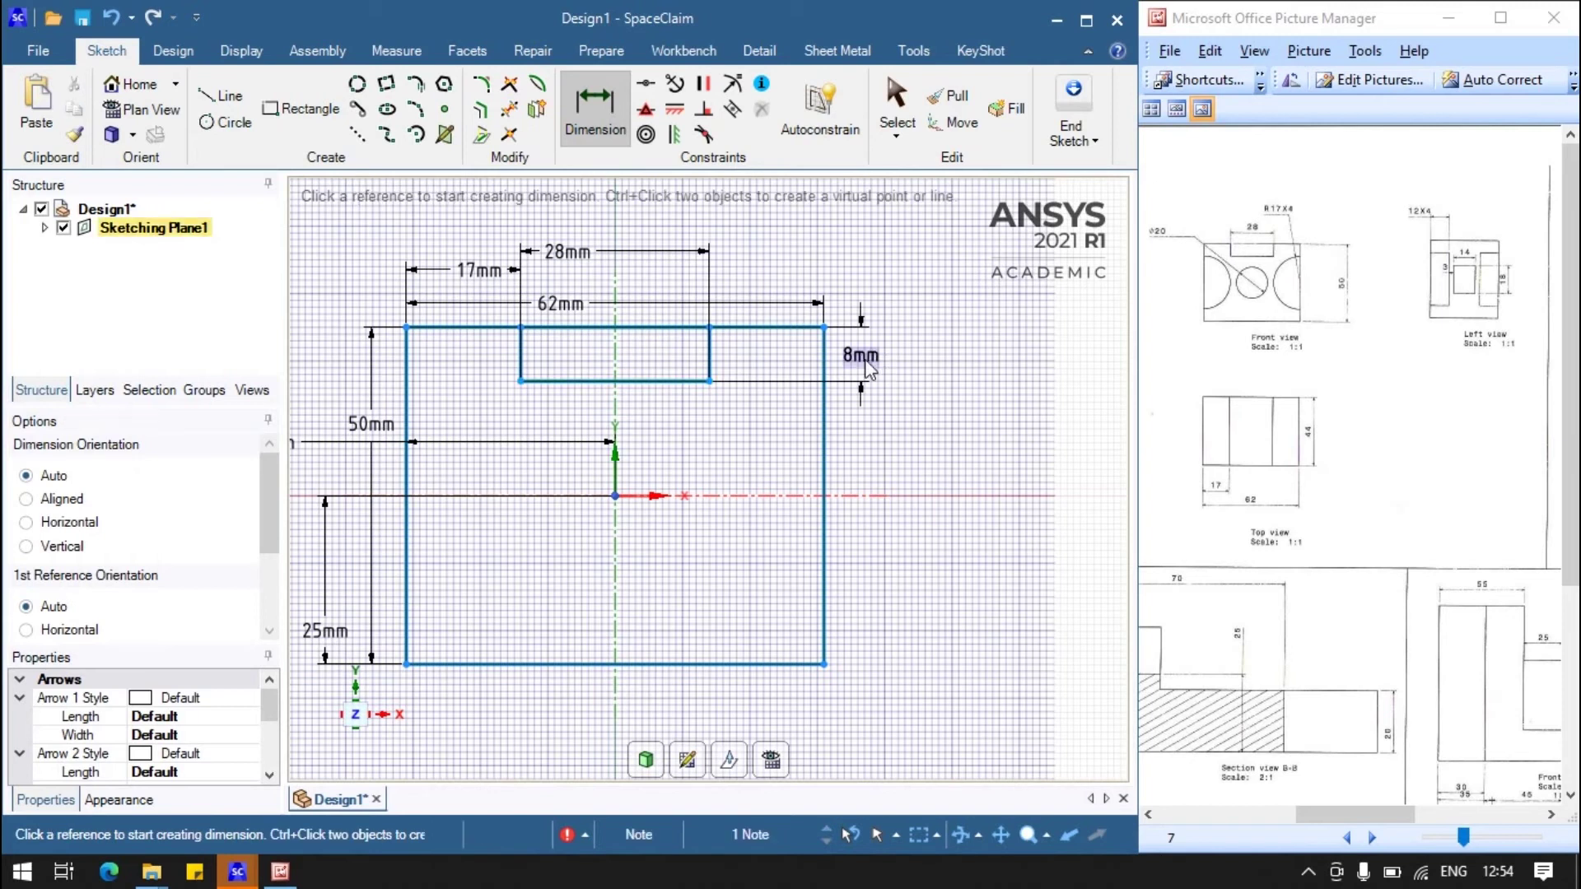
key(d)
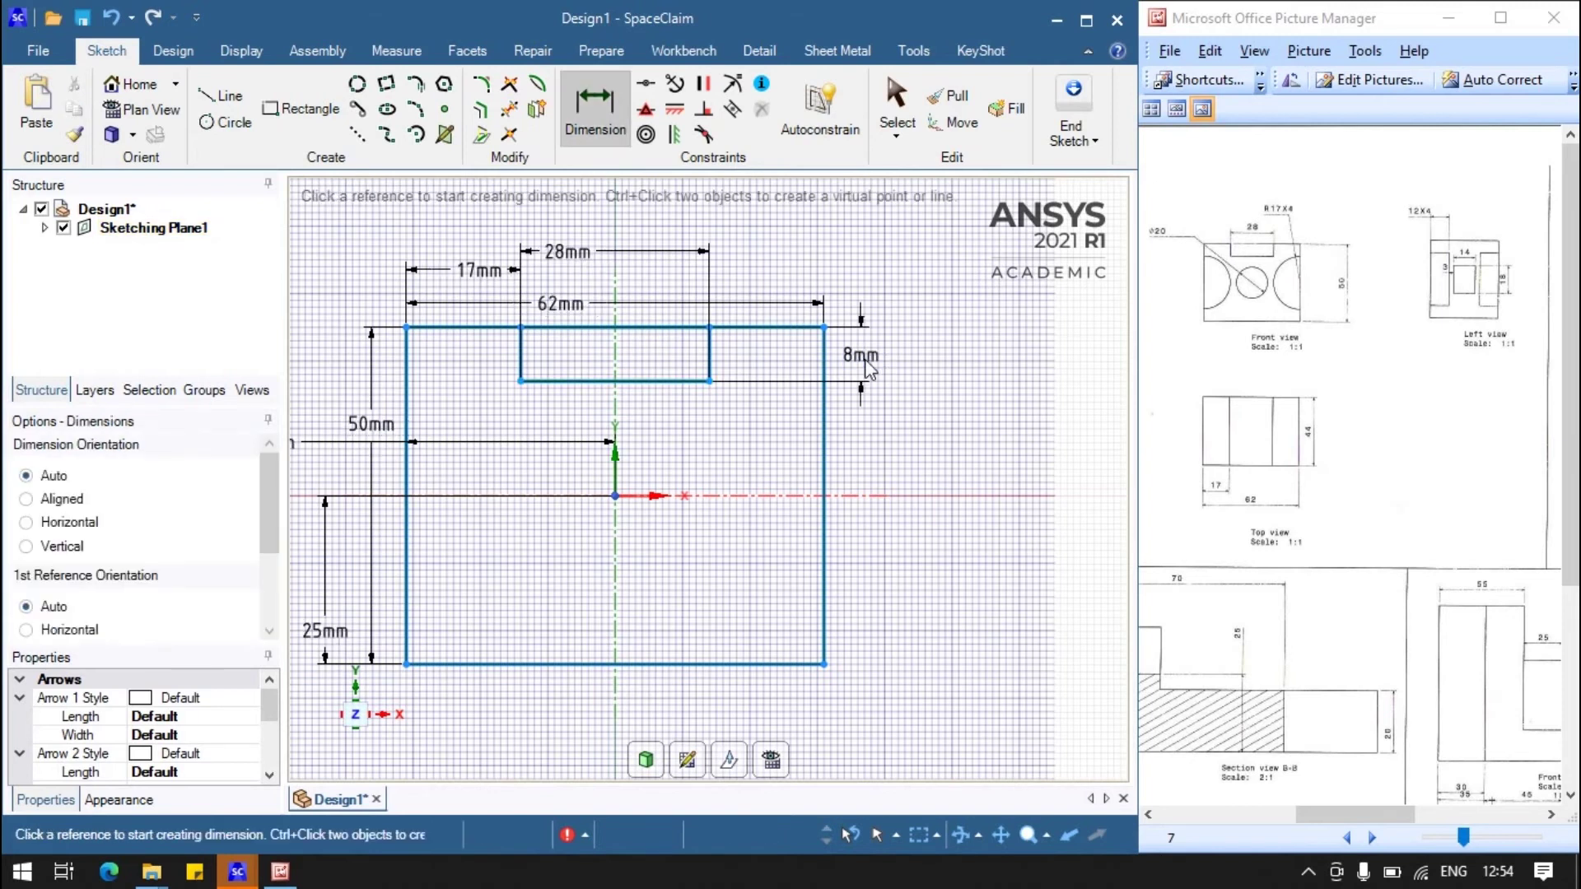
scroll(804, 387, down, 1)
scroll(807, 383, down, 1)
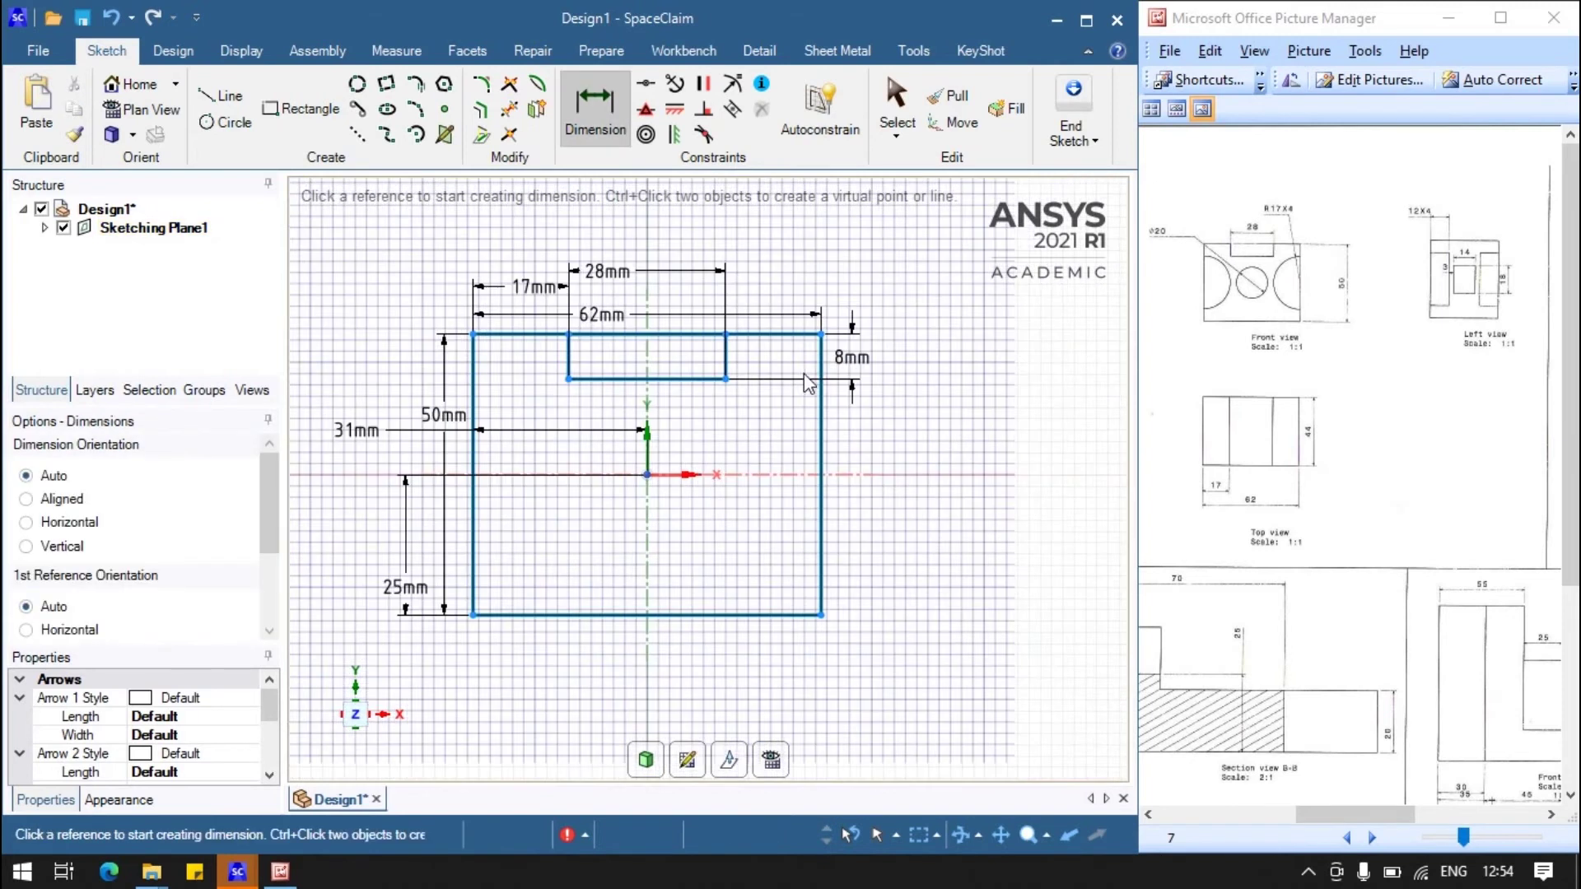
Step: Trim away the top edge segment across the notch
click(509, 108)
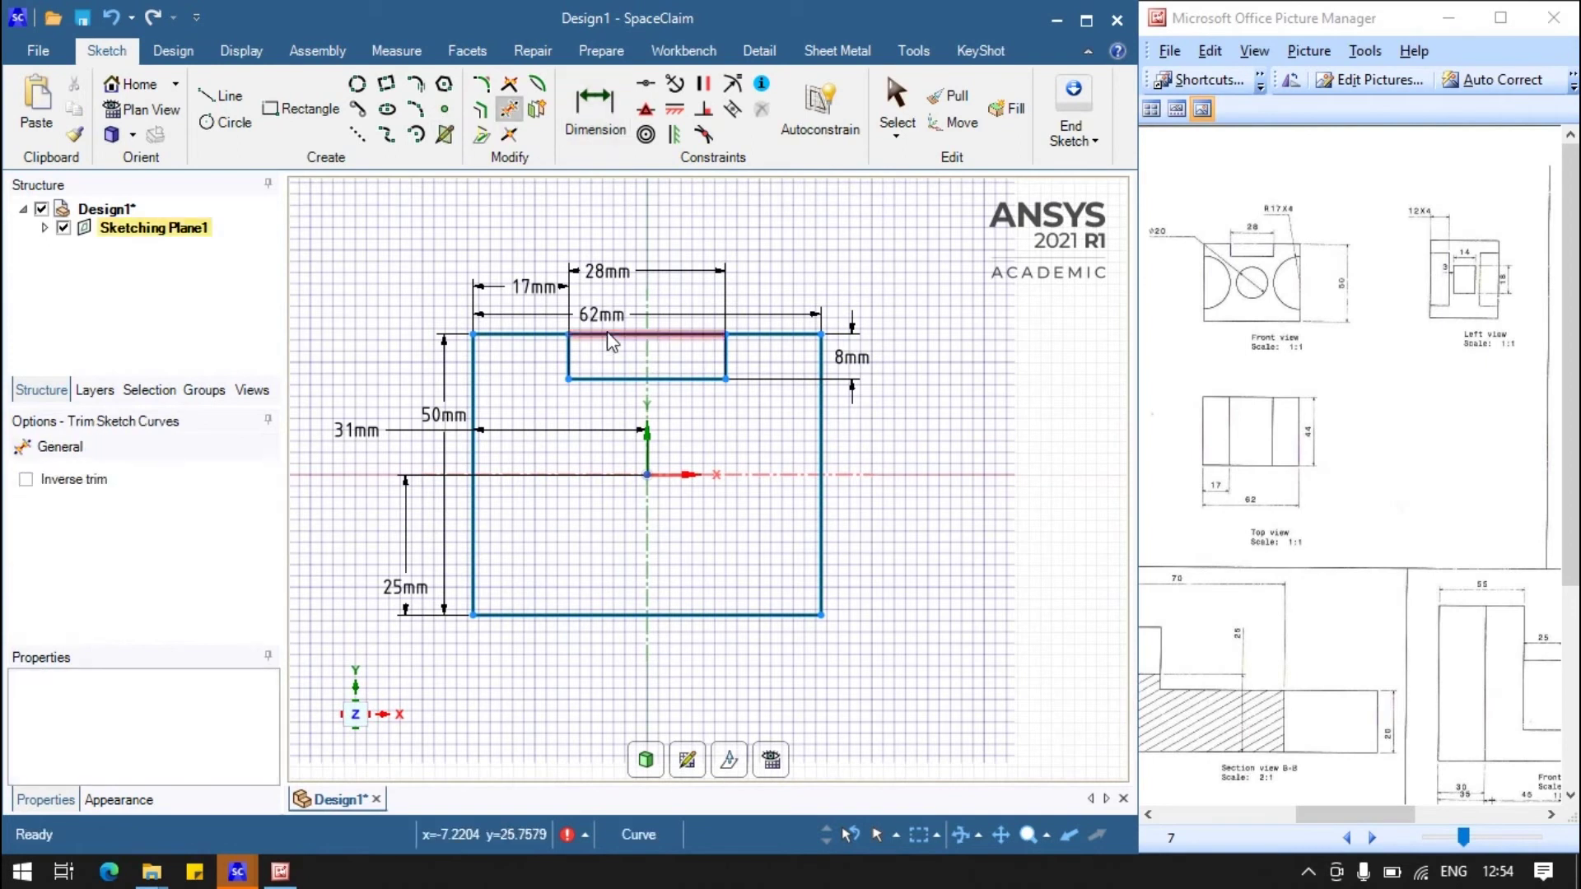
click(607, 336)
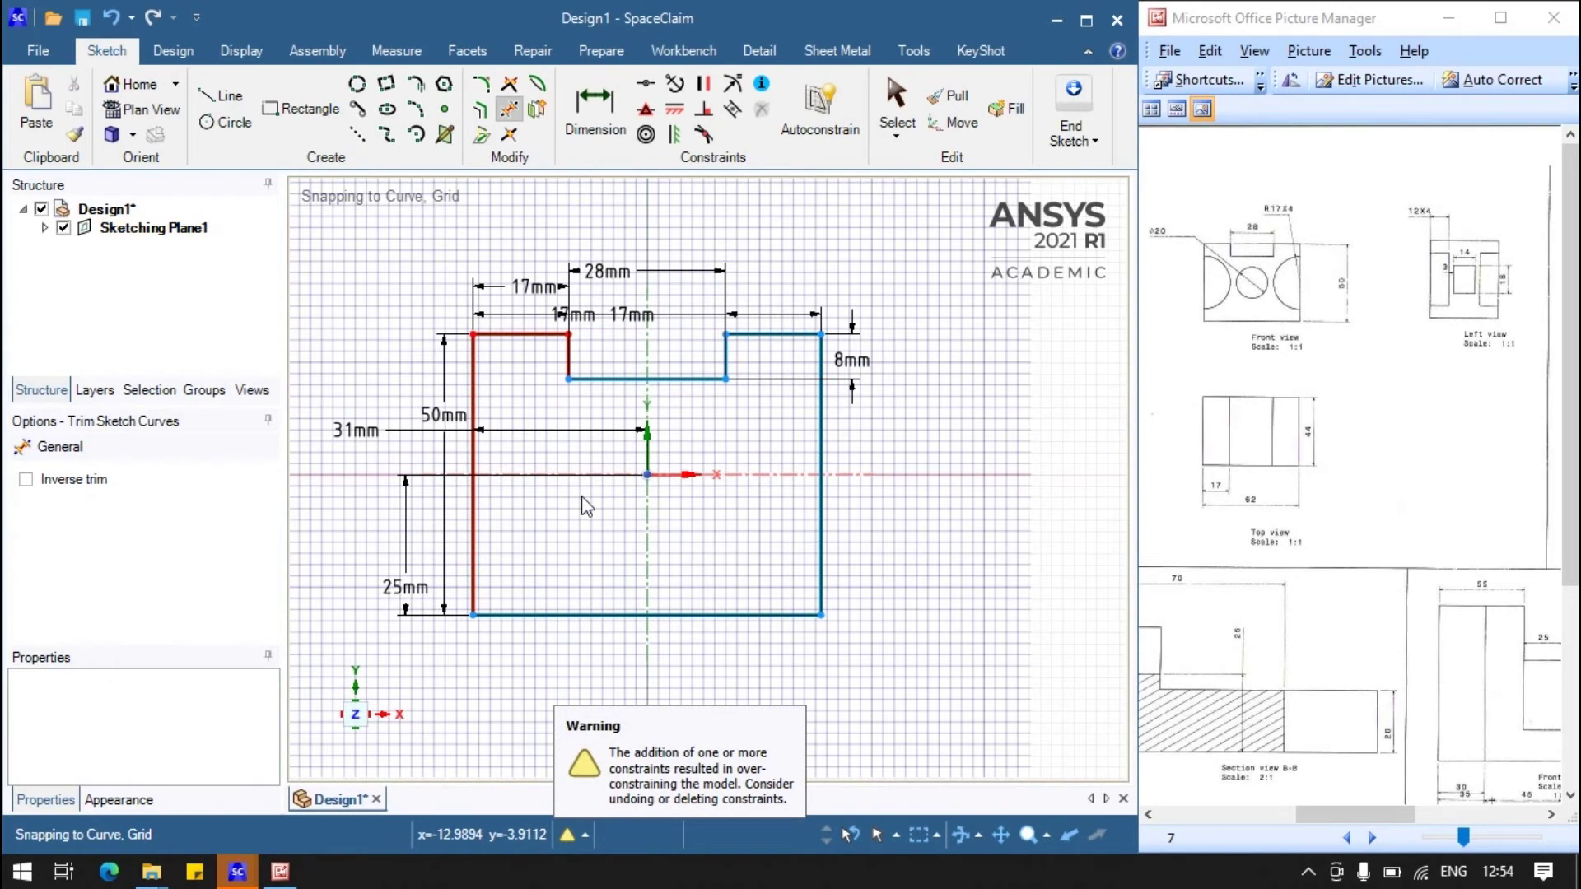
click(897, 103)
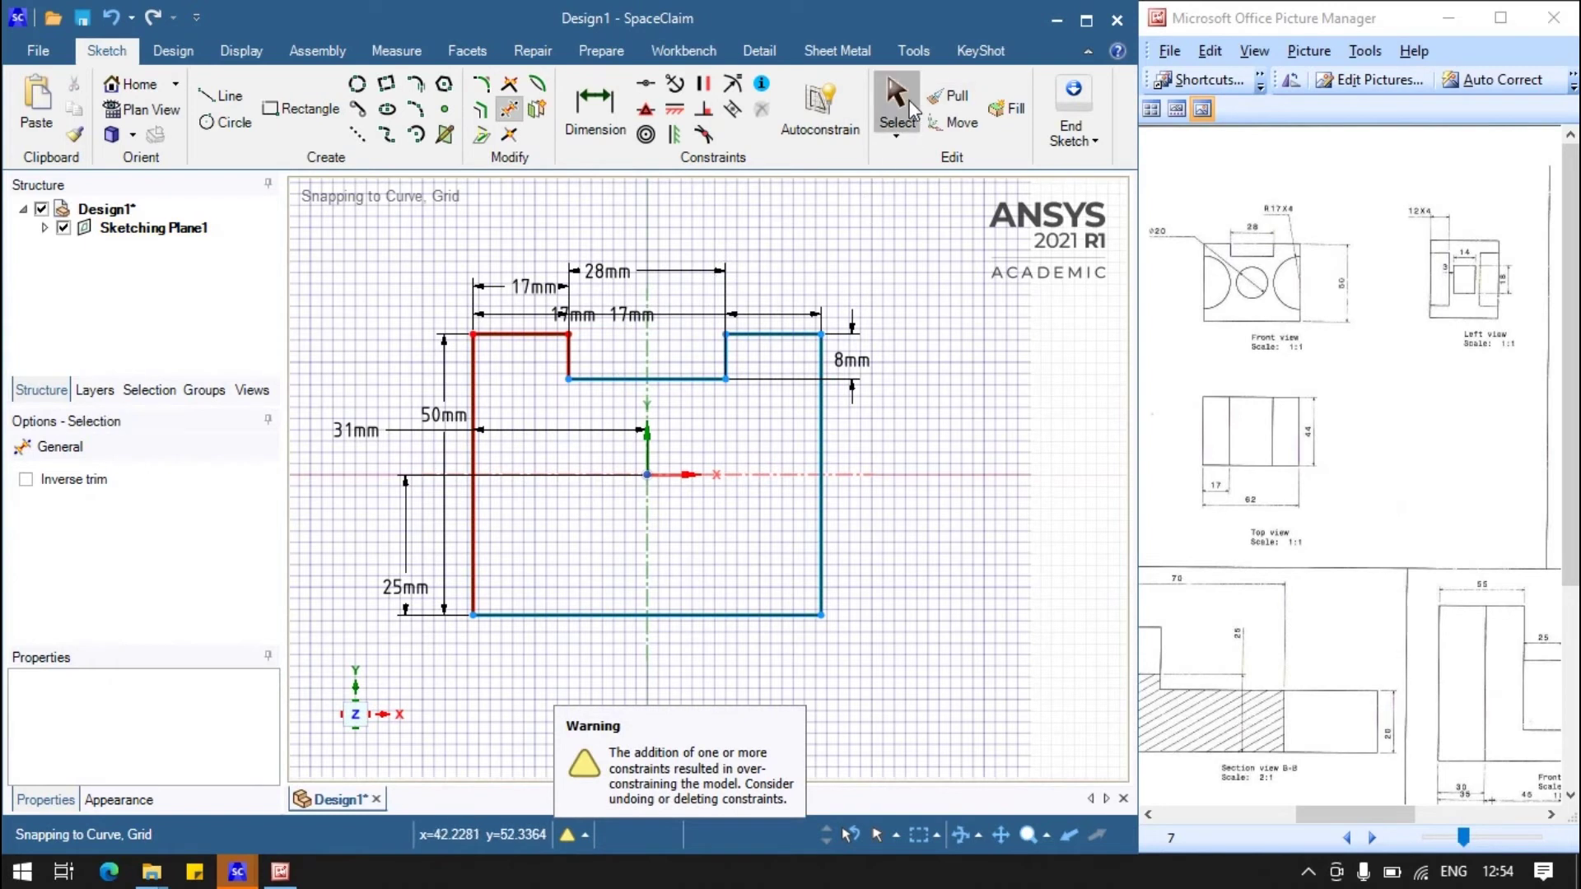
Step: Pull the notched sketch face into a solid 44 mm thick
click(189, 56)
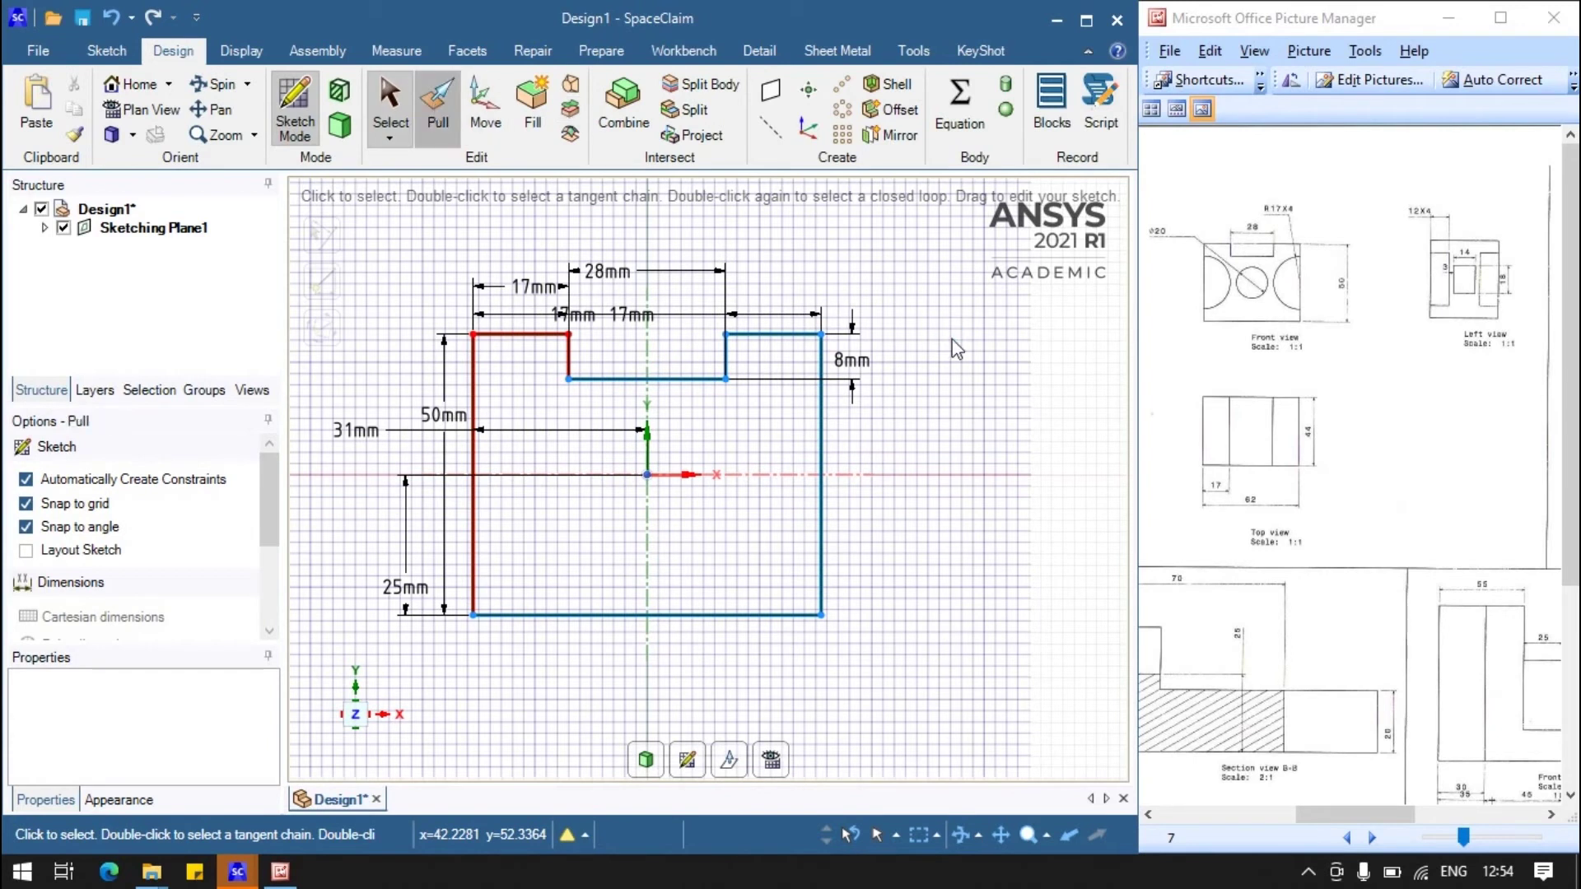
click(729, 481)
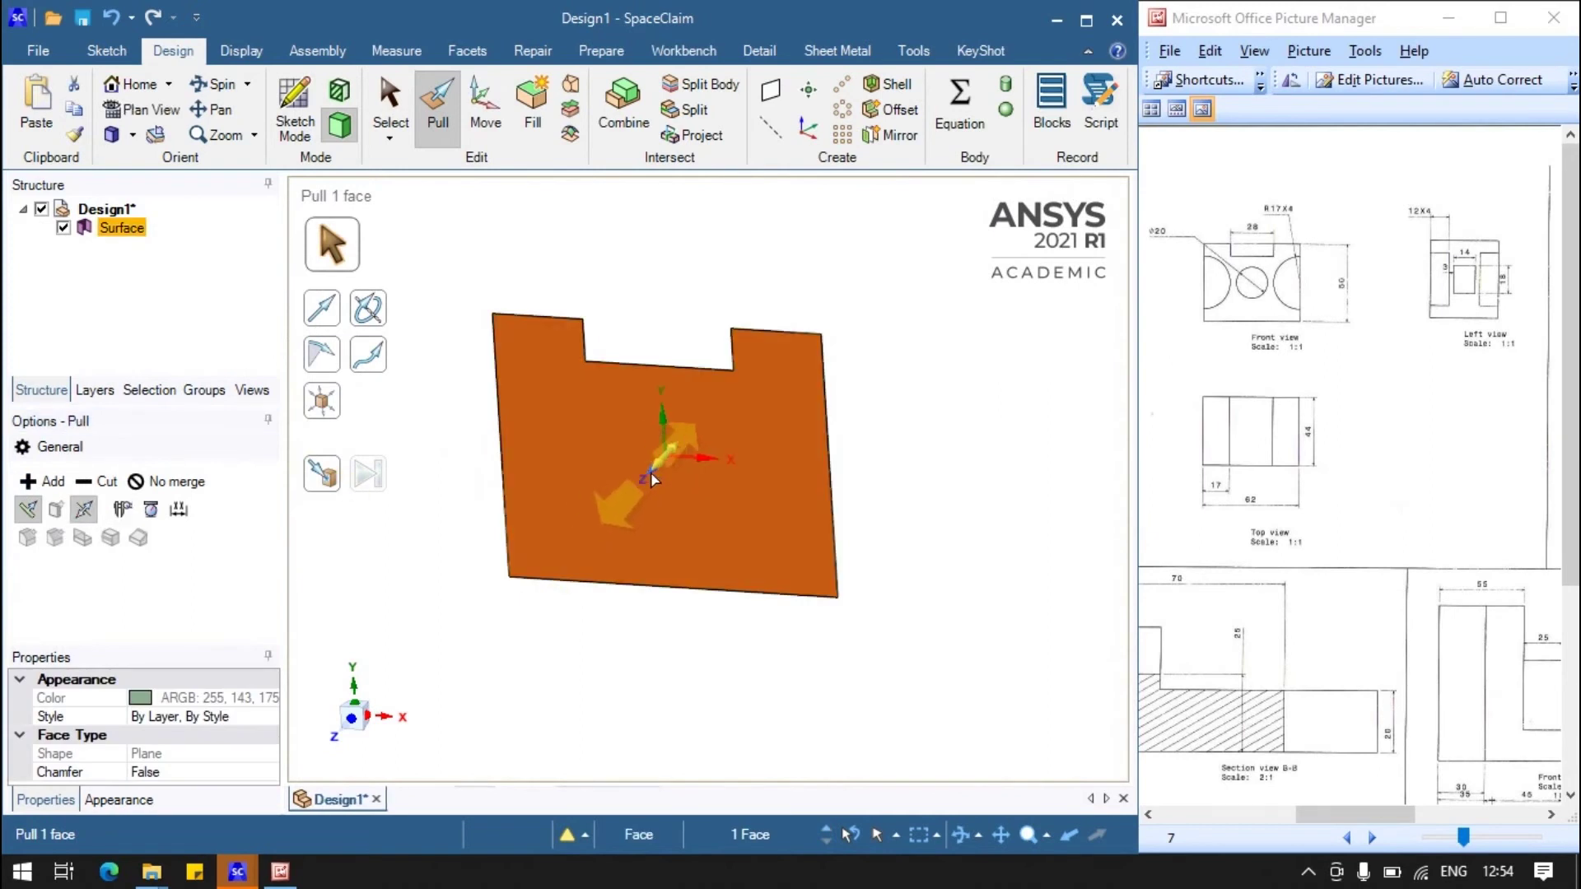
drag(635, 493, 633, 491)
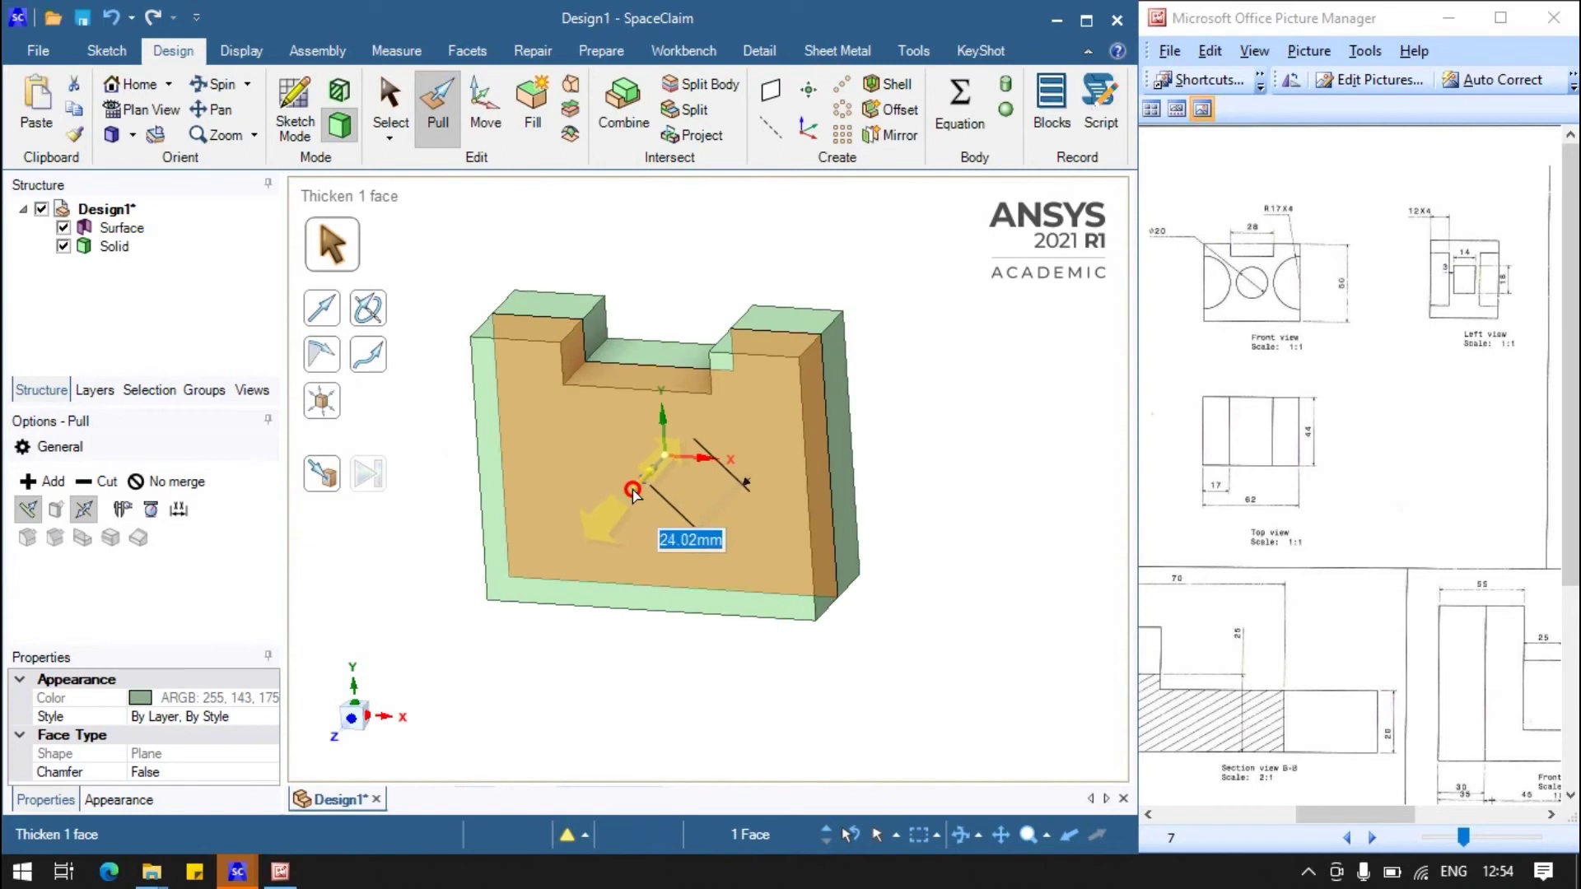
text(44)
key(Return)
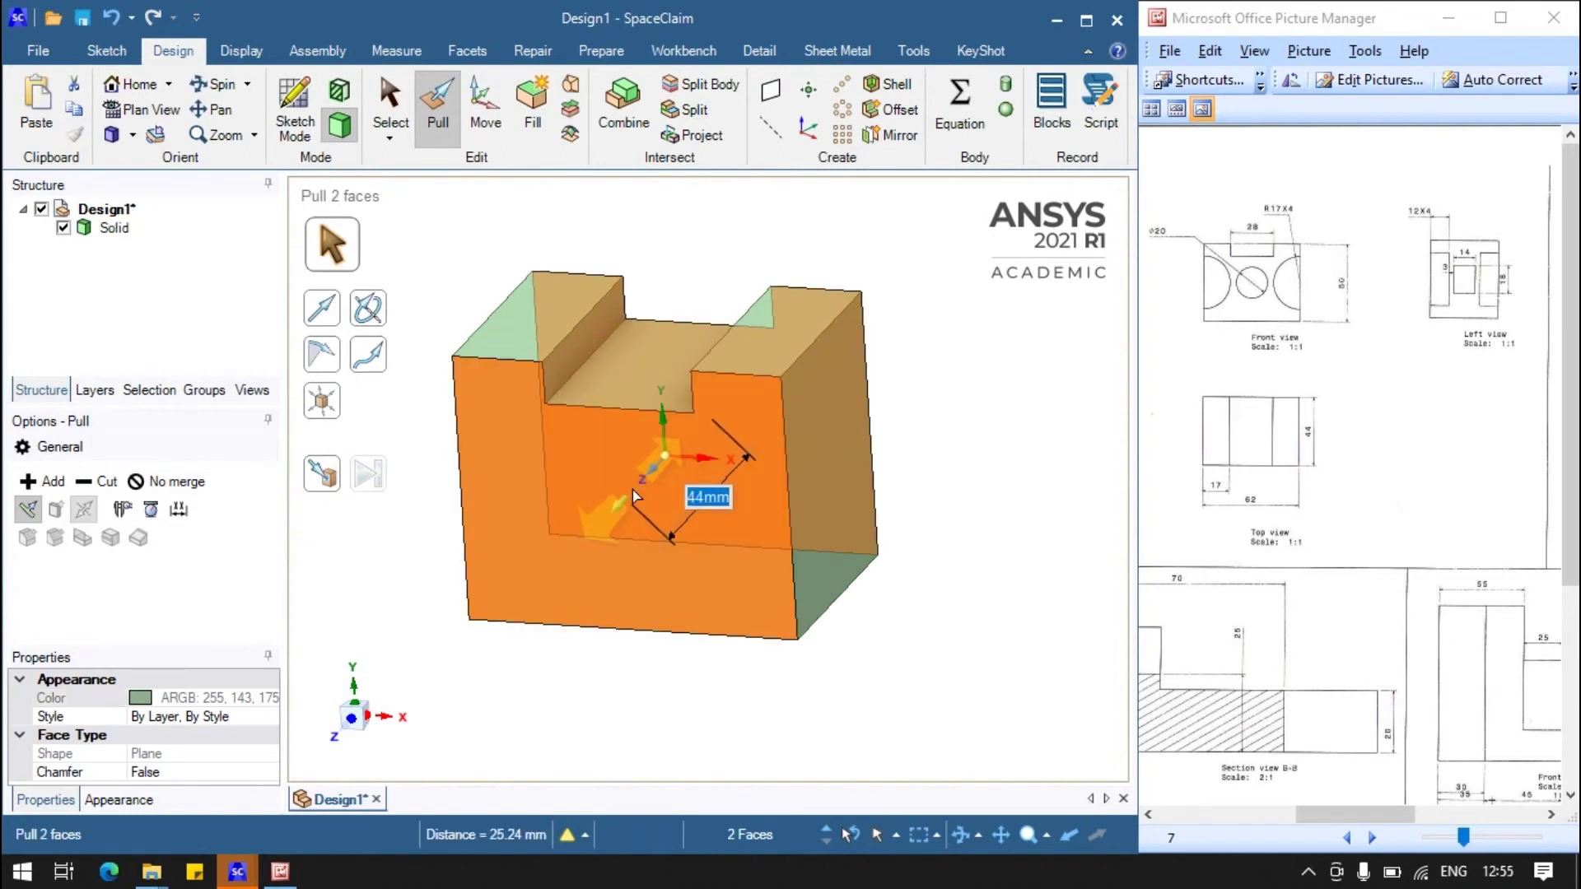
right_click(460, 558)
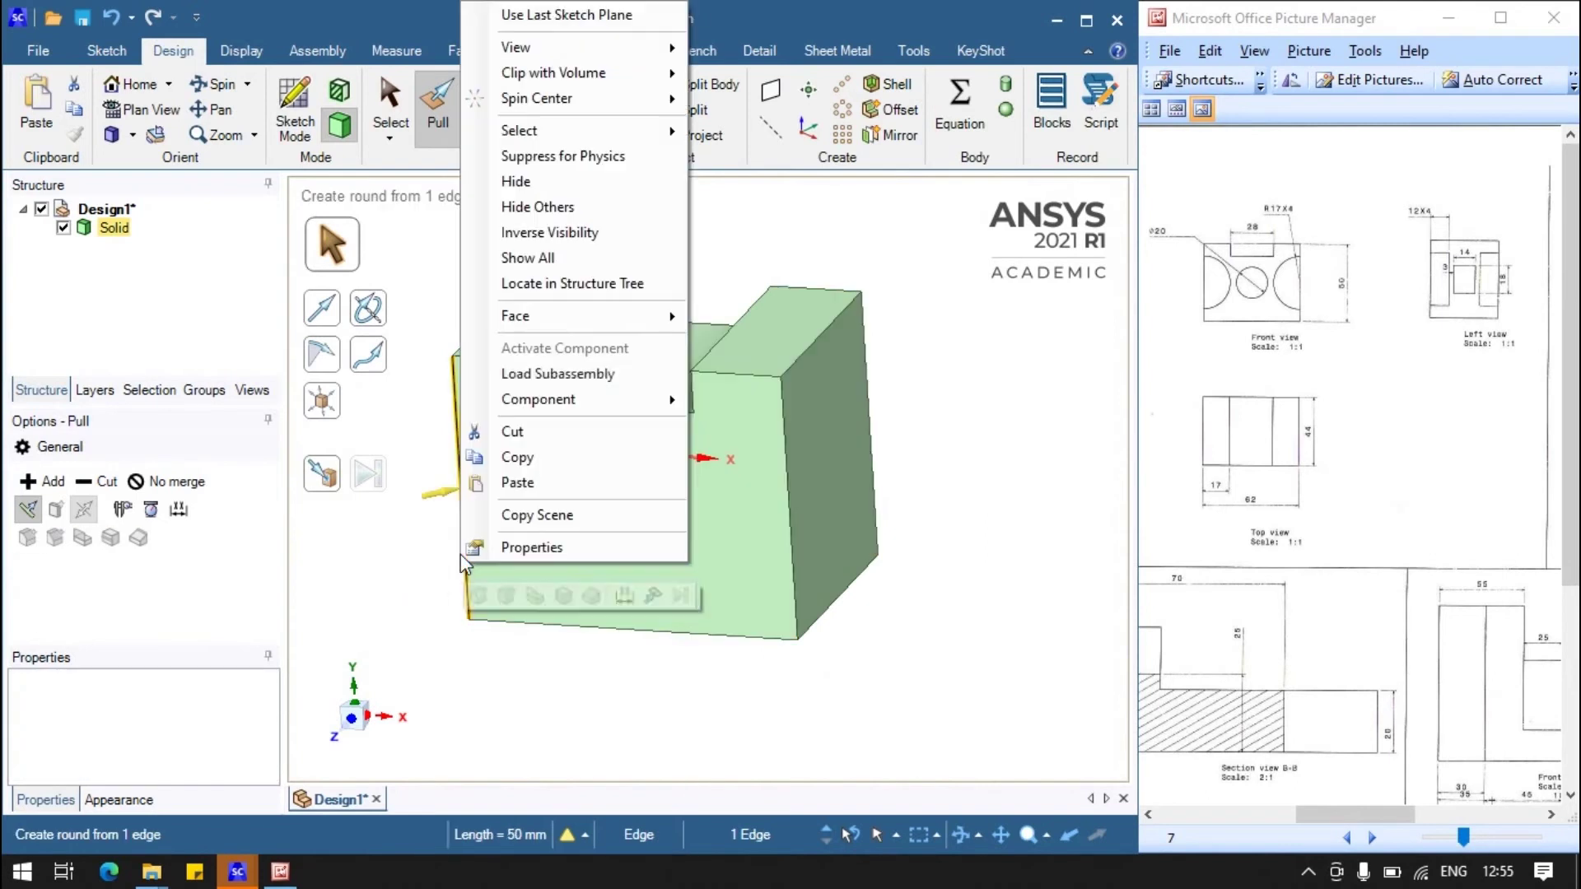
click(414, 623)
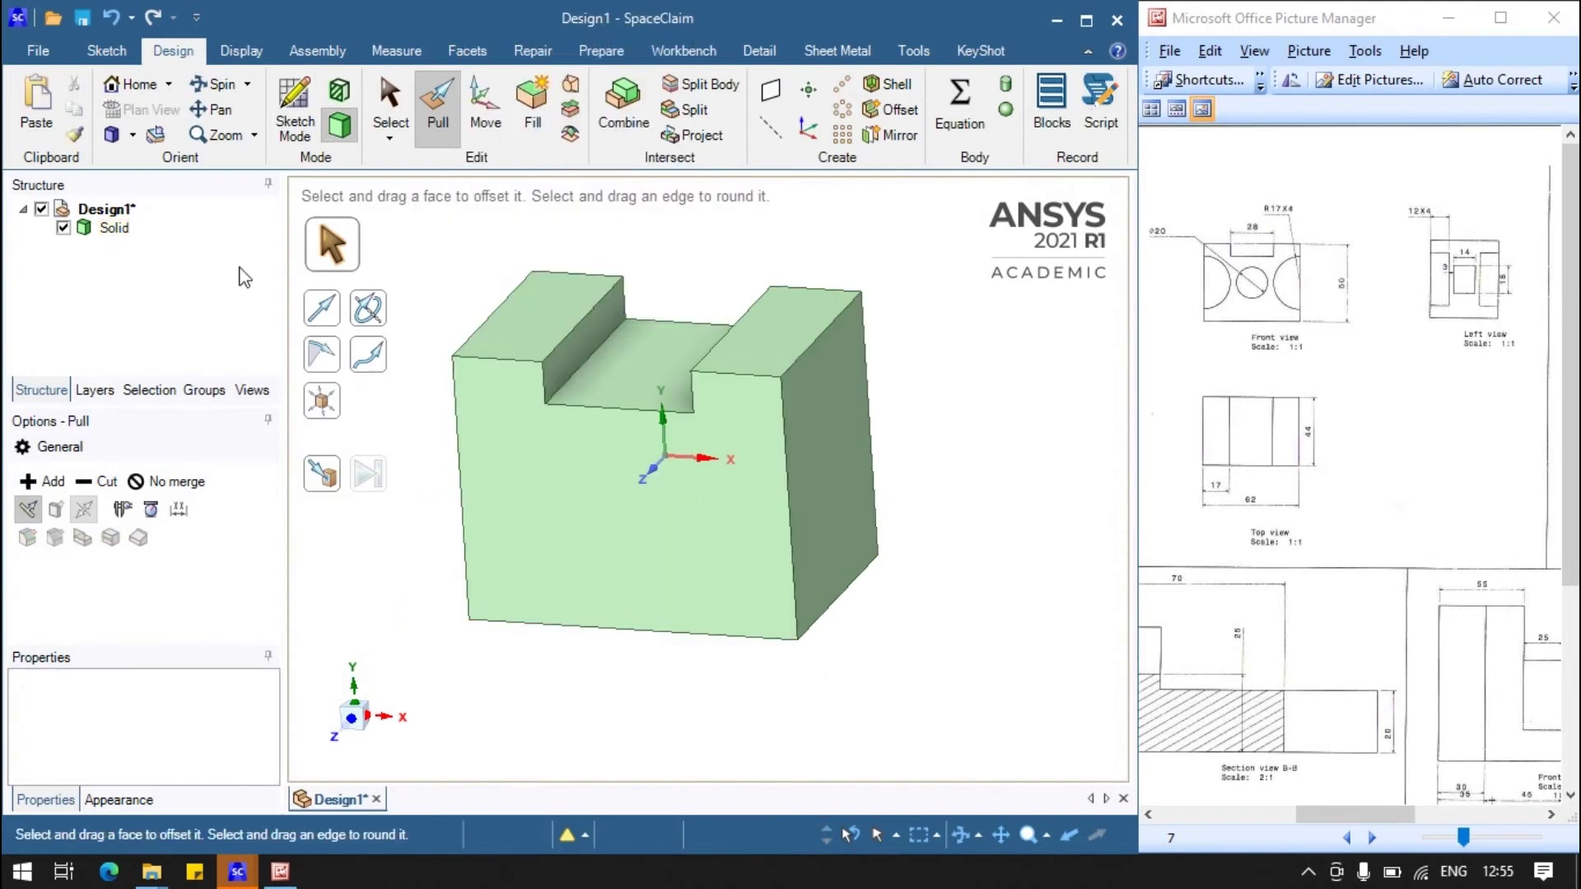
Step: Start a sketch on the block's front face and view it head-on
click(565, 531)
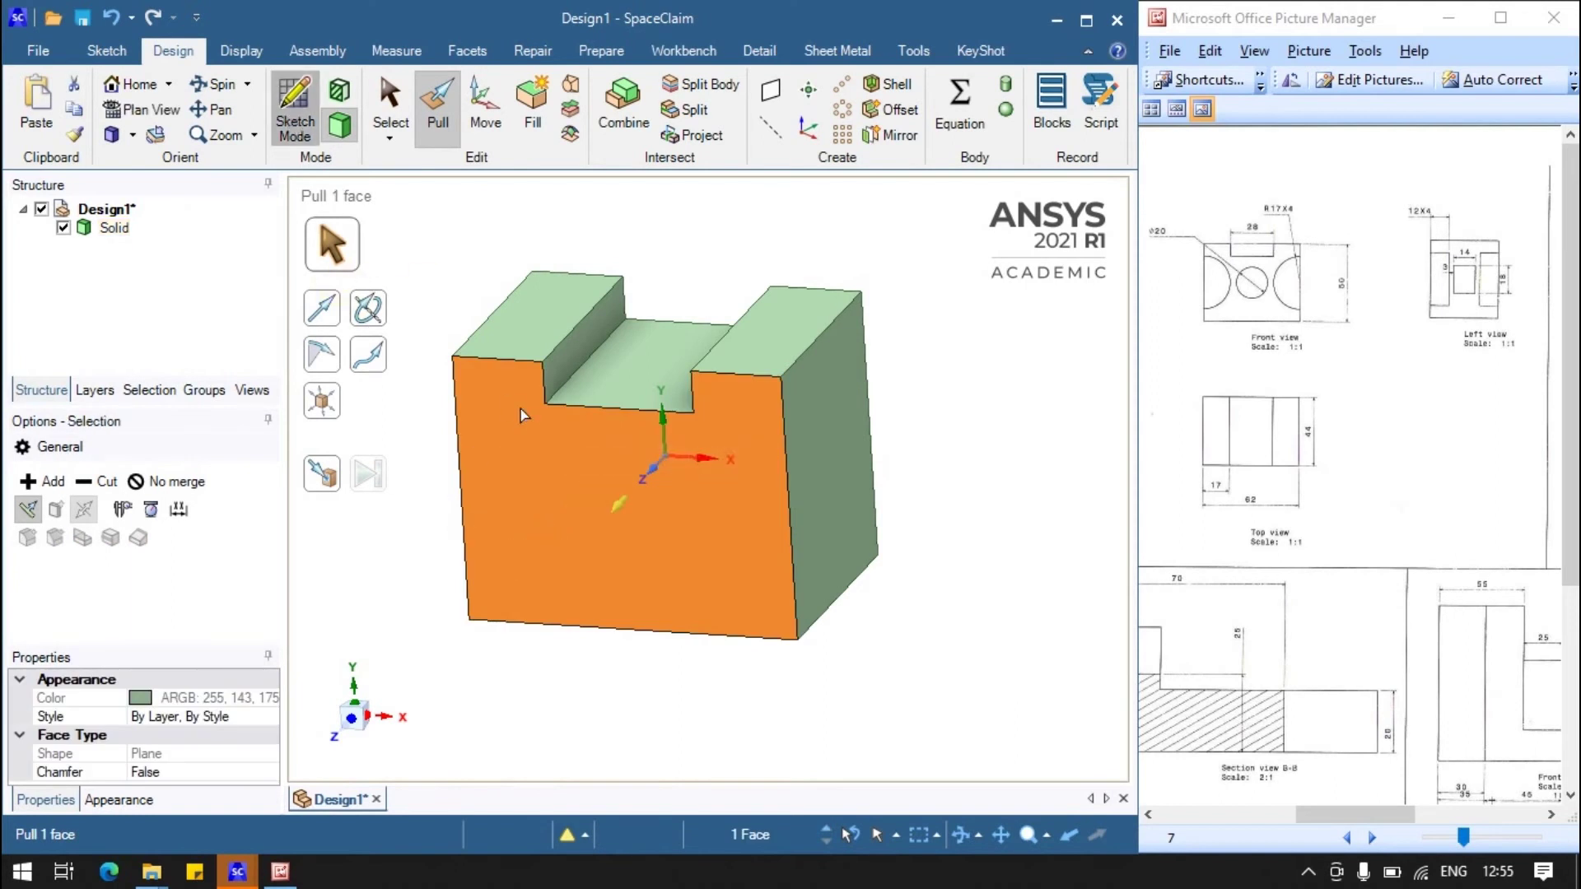
key(k)
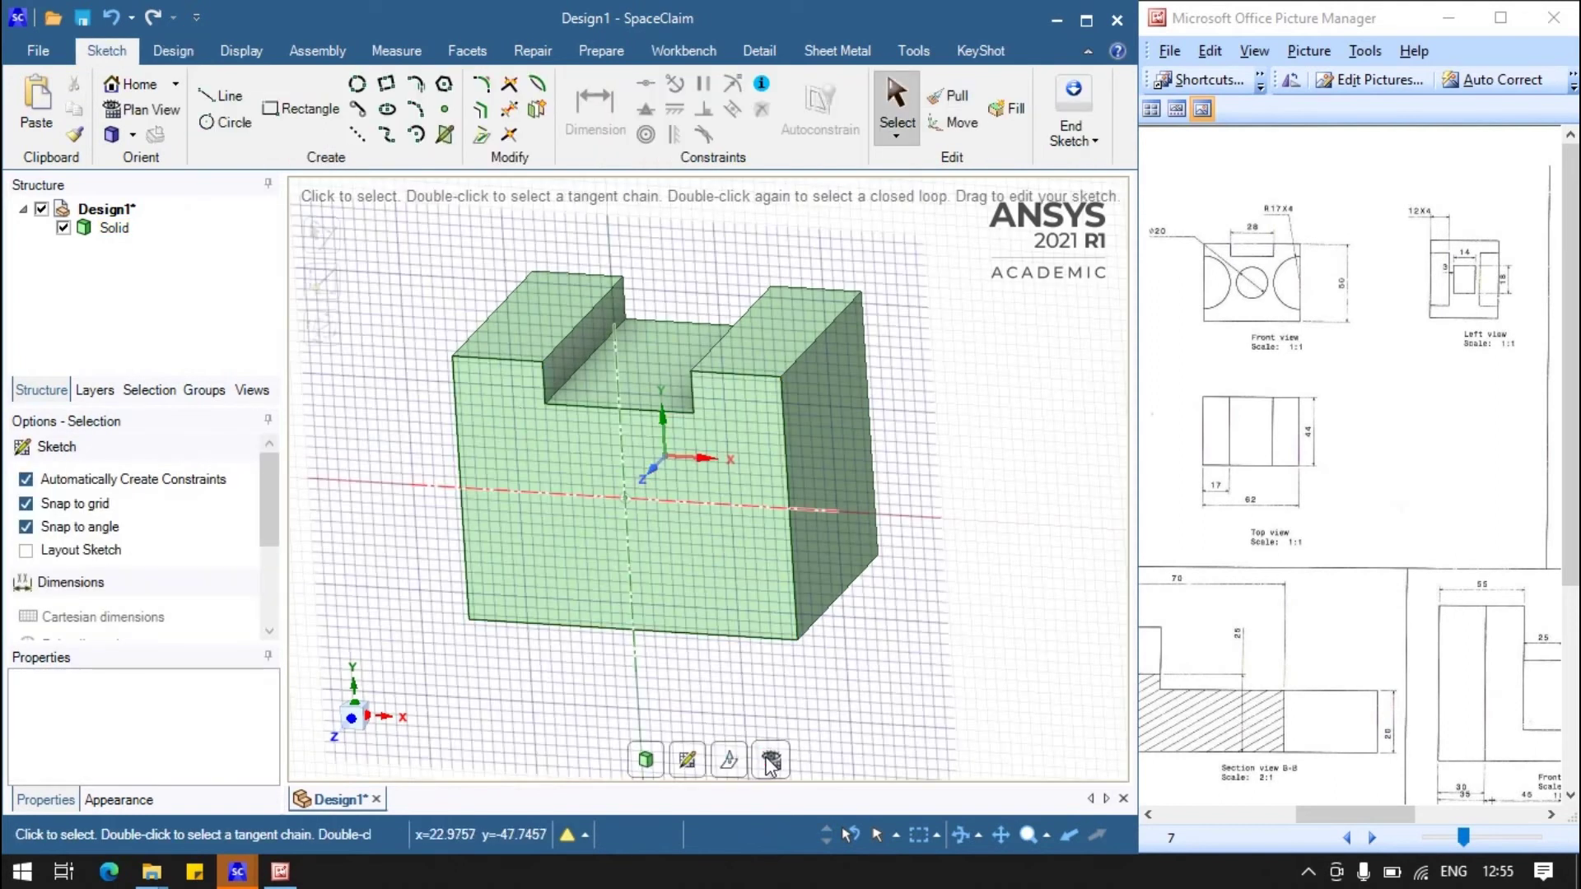
click(766, 758)
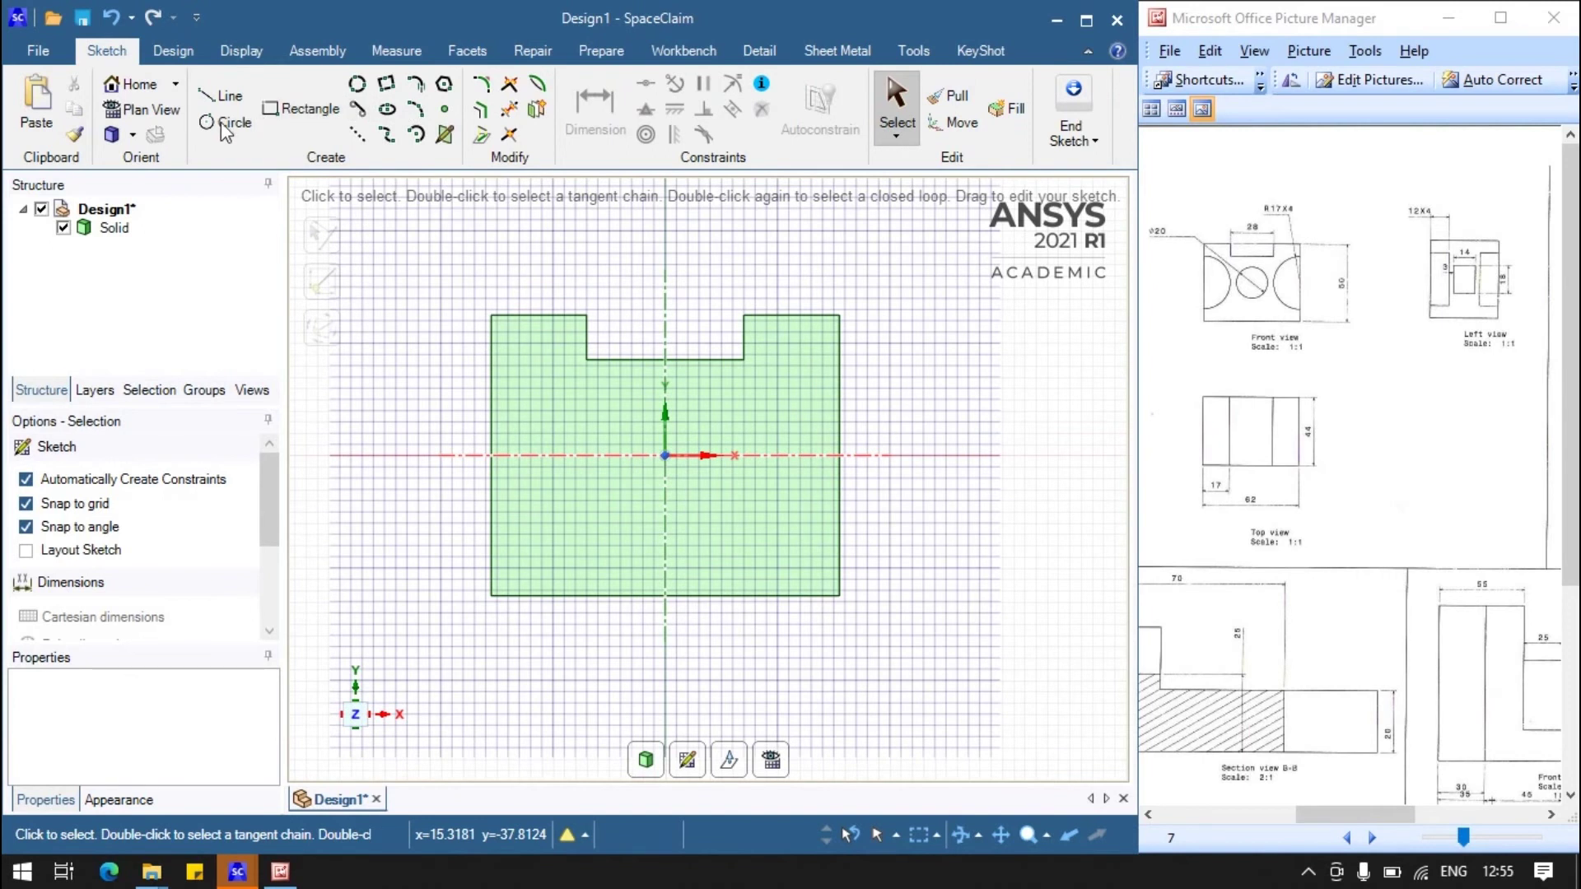
Step: Draw two 34 mm circles centred on the left and right edge midpoints
click(492, 456)
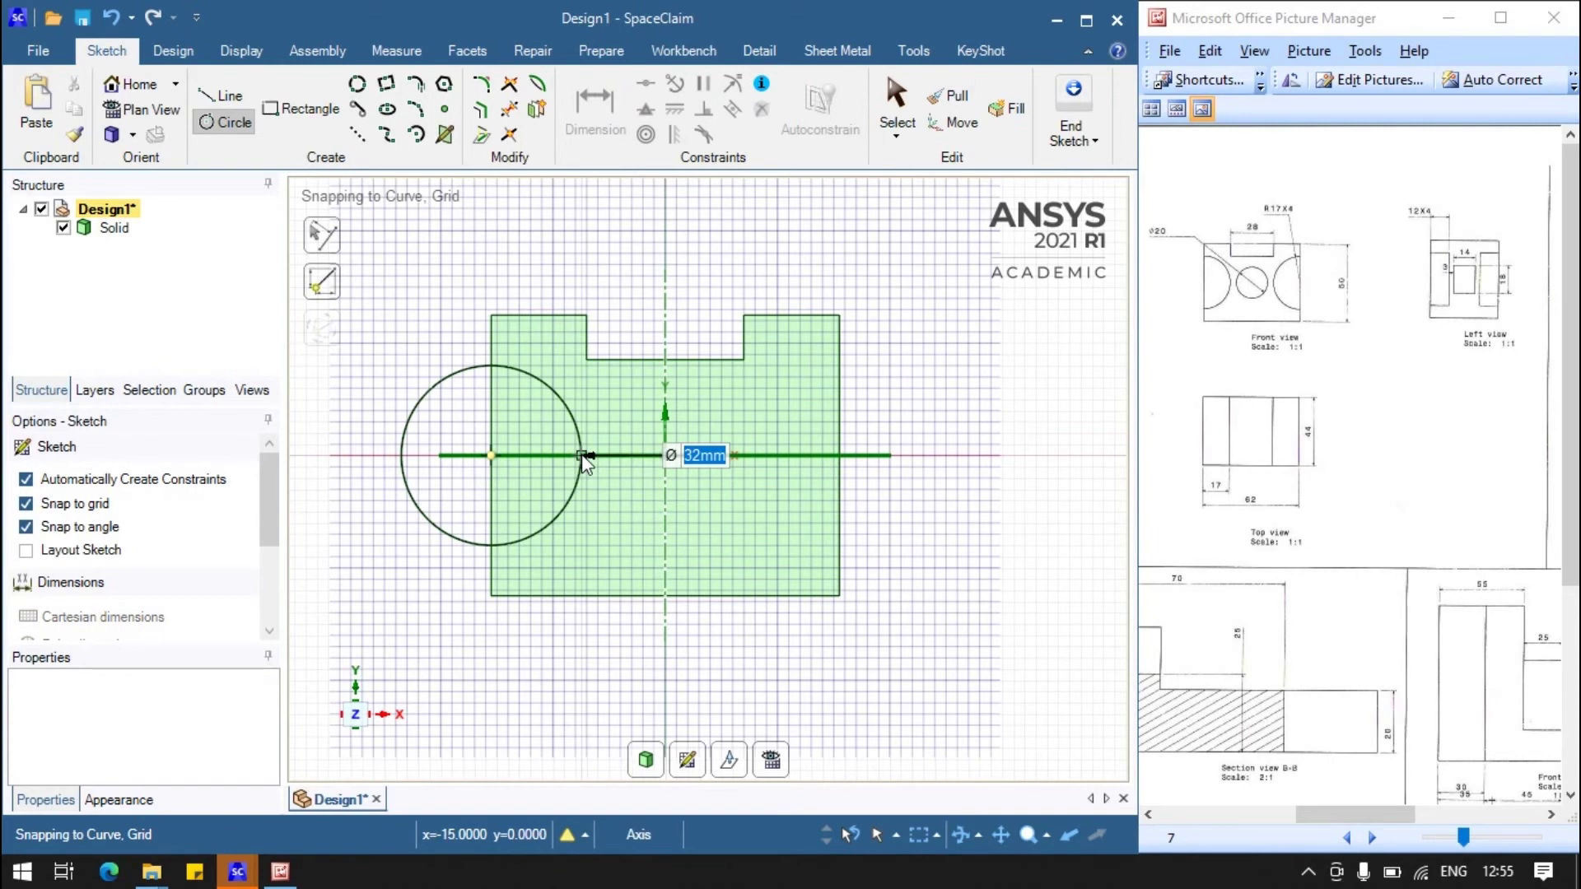
text(17*2)
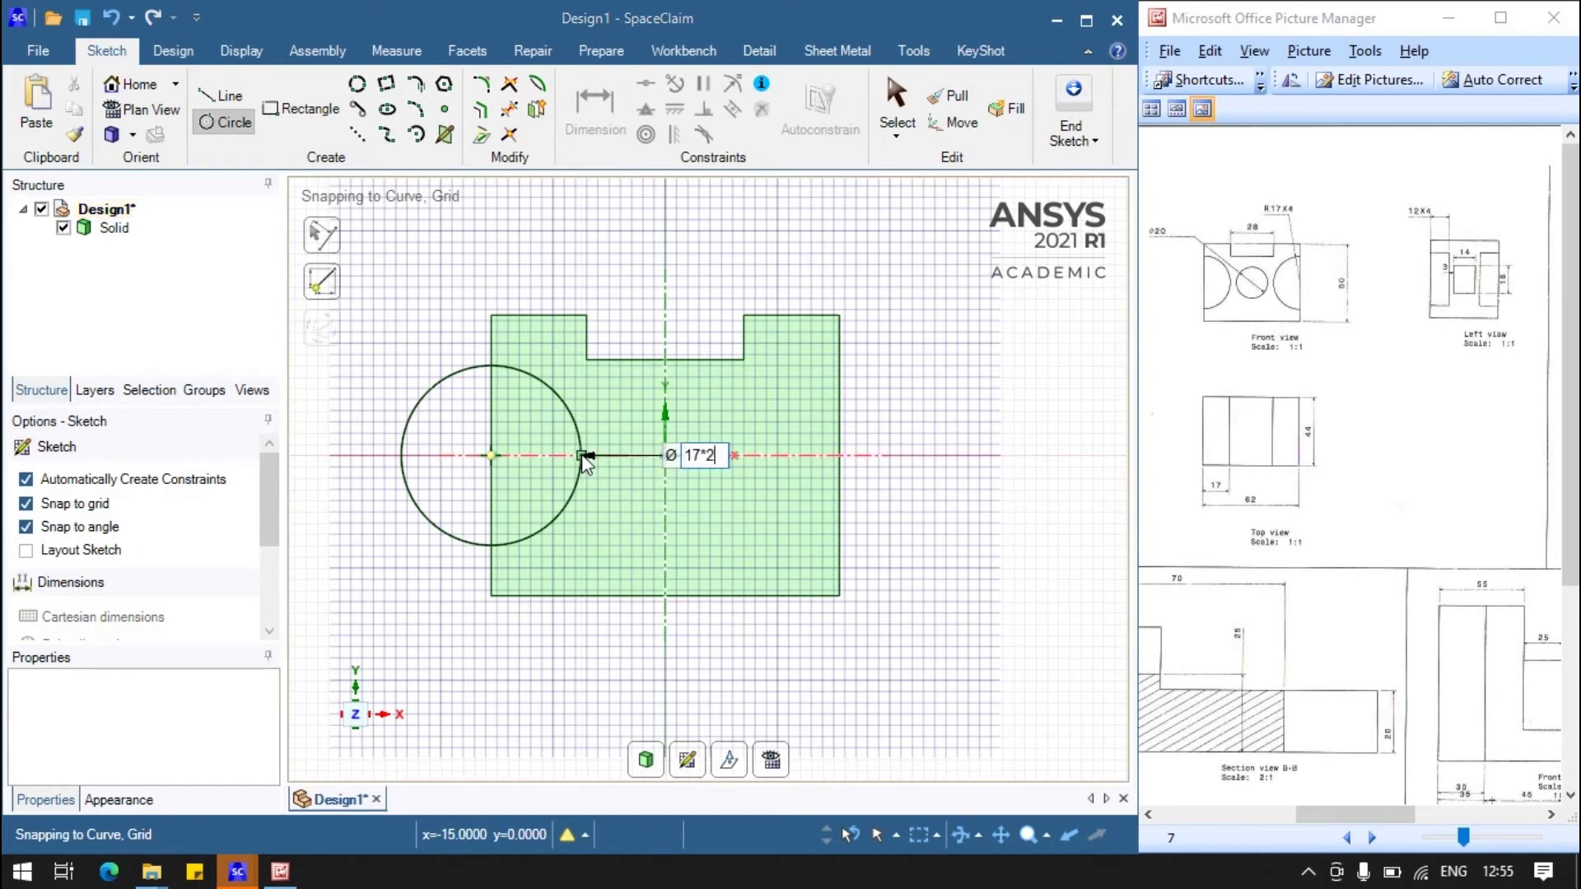
key(Return)
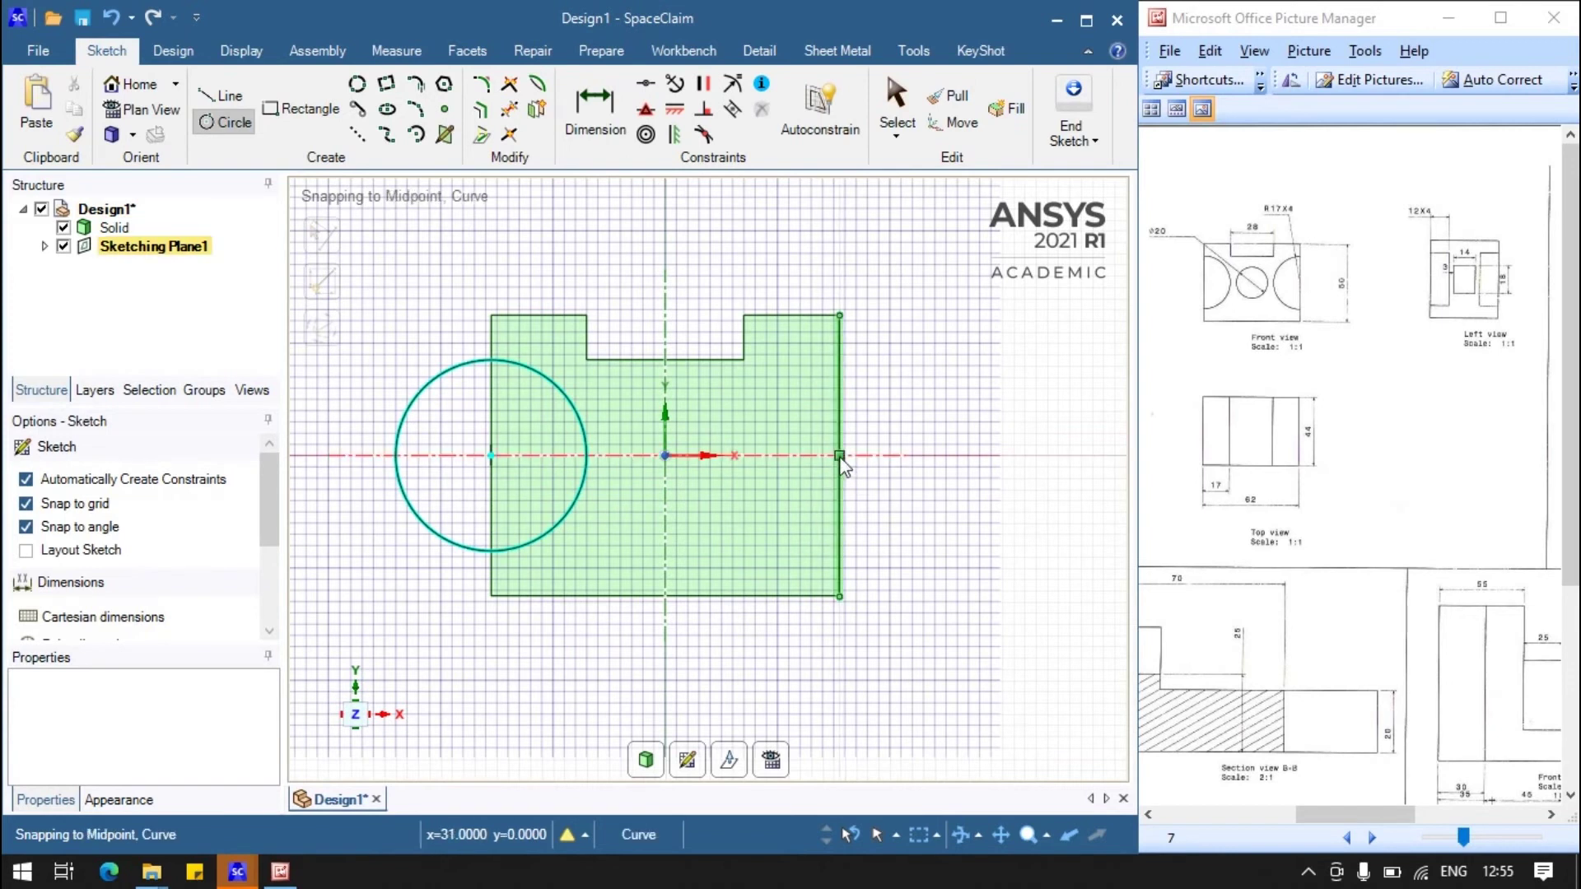
click(839, 455)
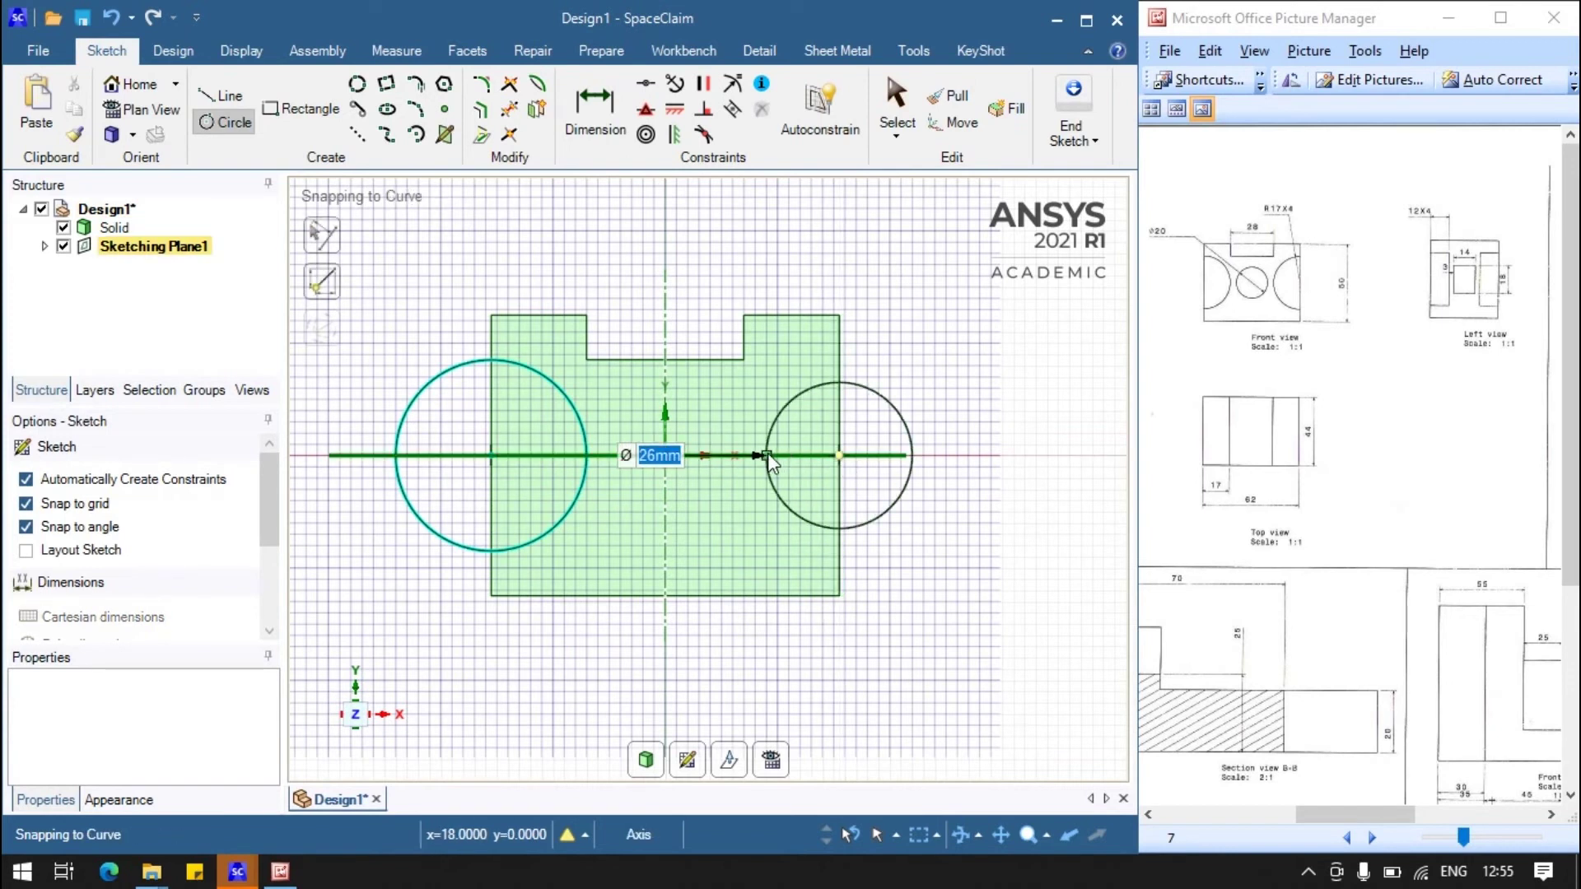
click(744, 456)
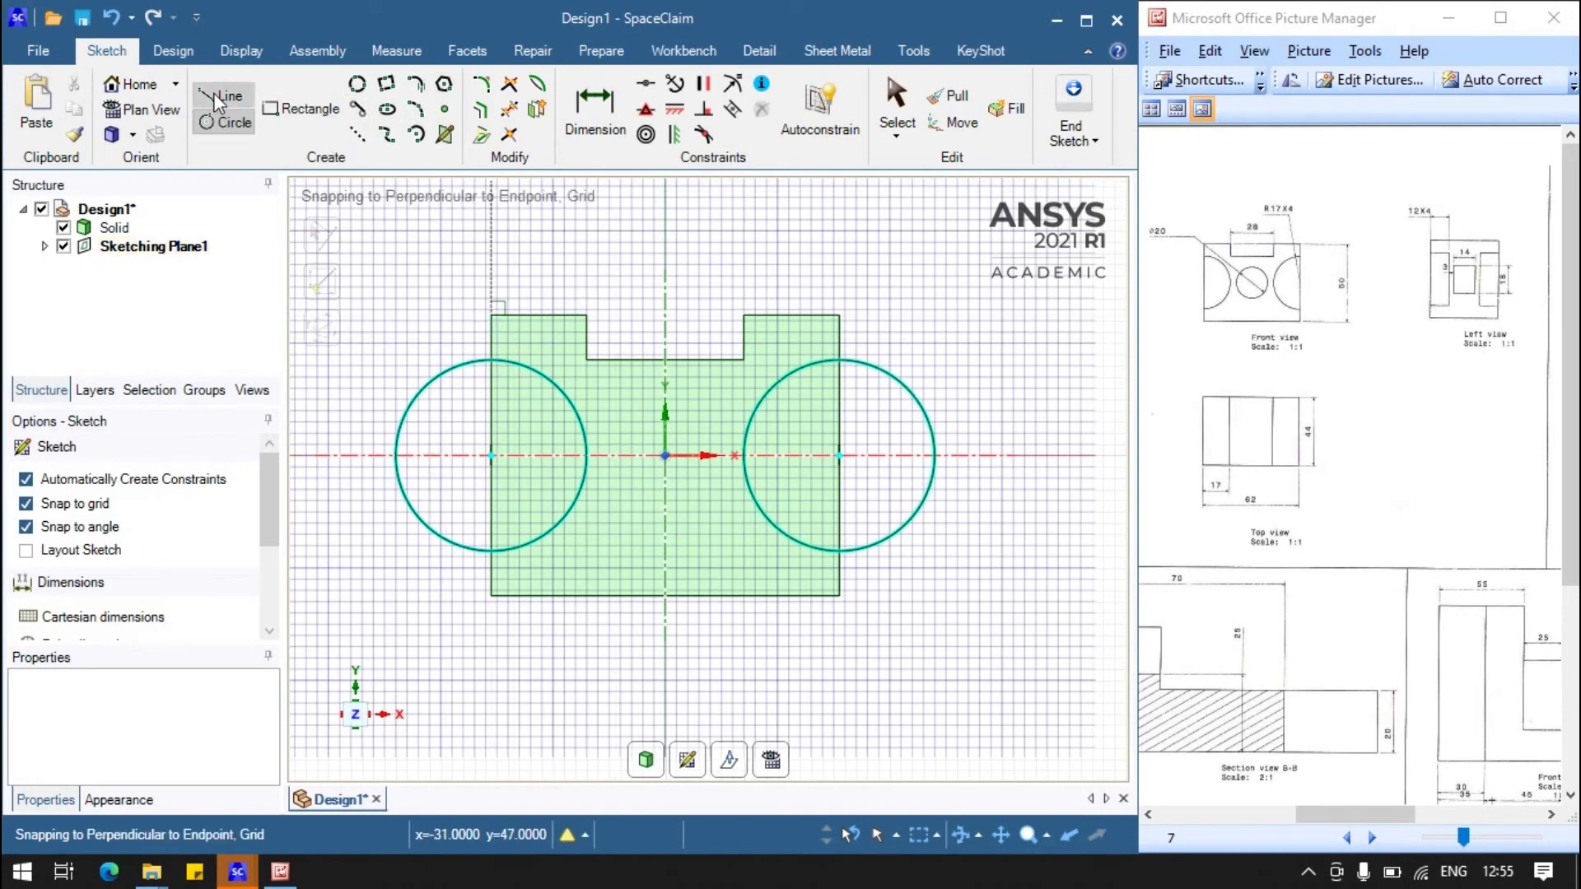
click(897, 103)
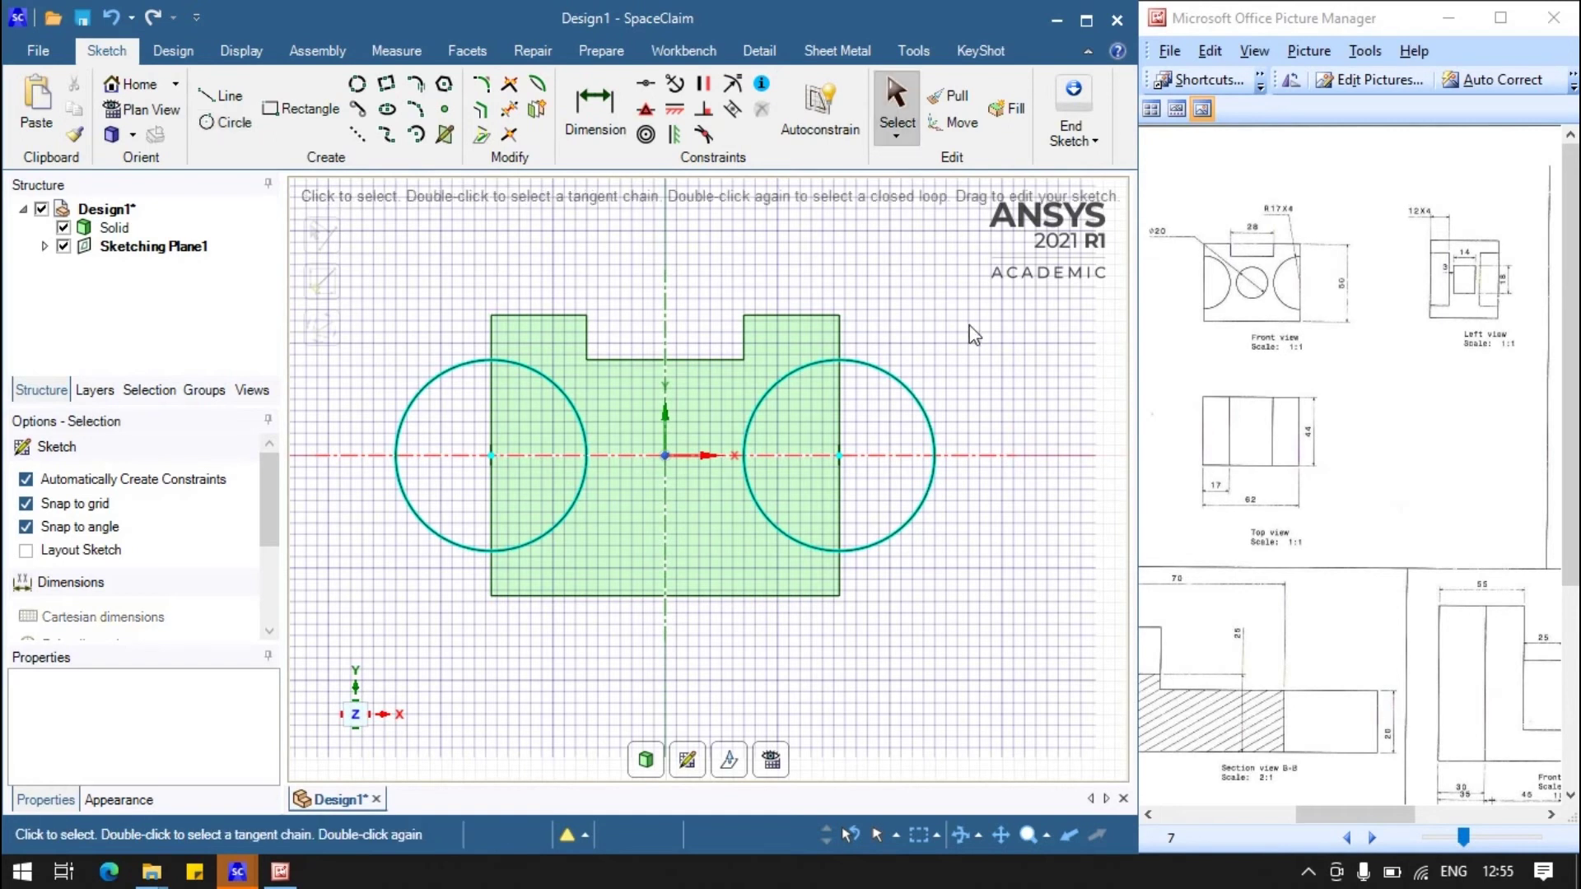
Step: Pull both half-circle regions 12 mm into the block's front face
middle_drag(948, 335, 873, 375)
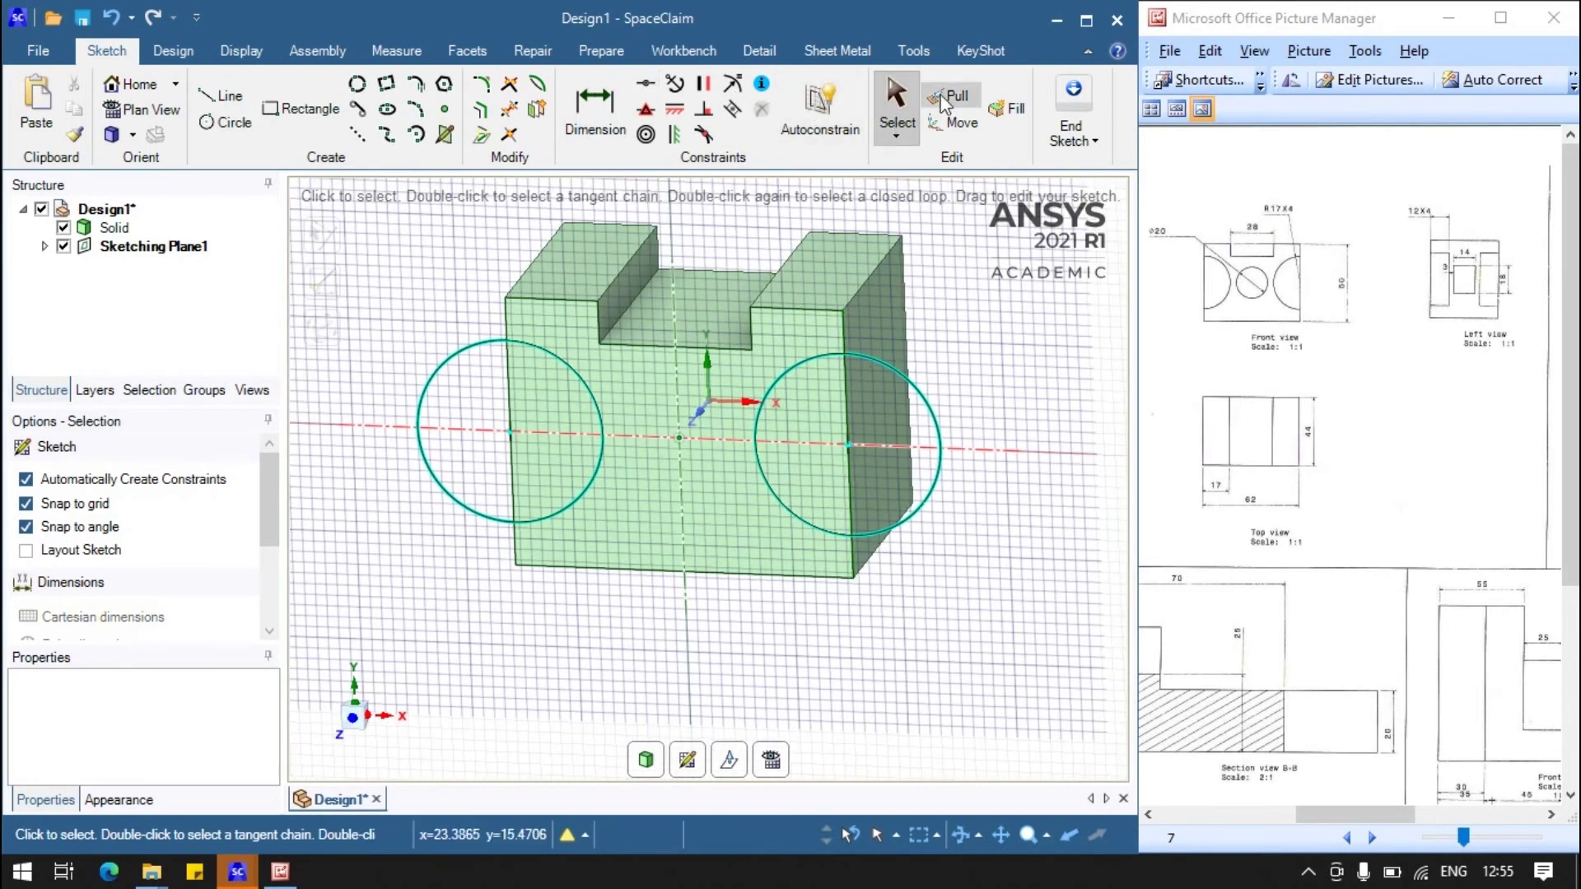
key(p)
click(543, 400)
ctrl+click(809, 485)
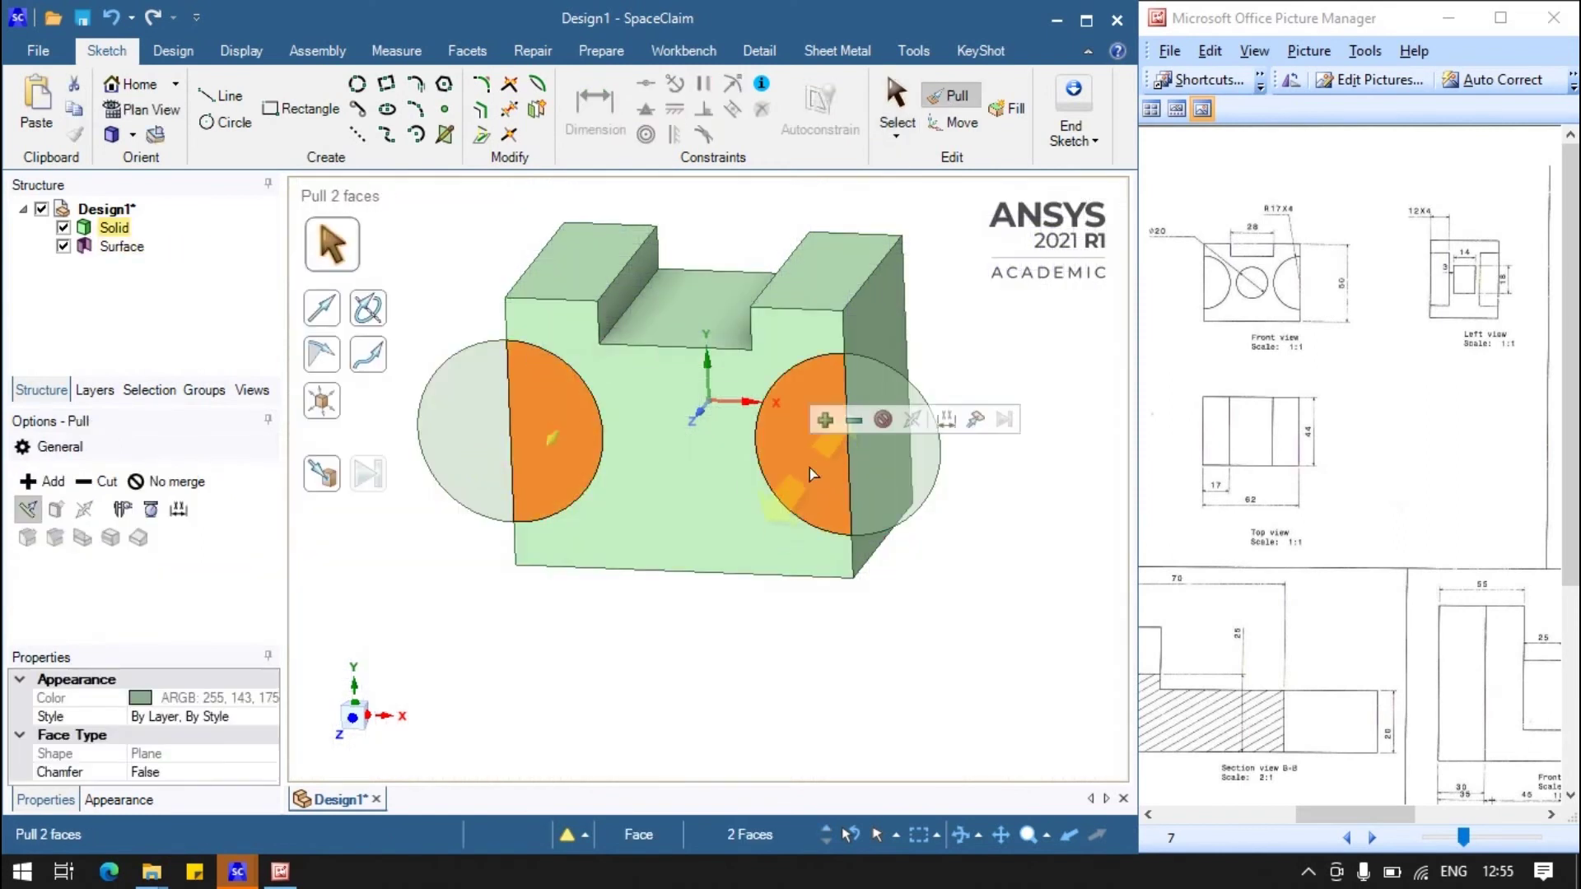
drag(556, 445, 587, 414)
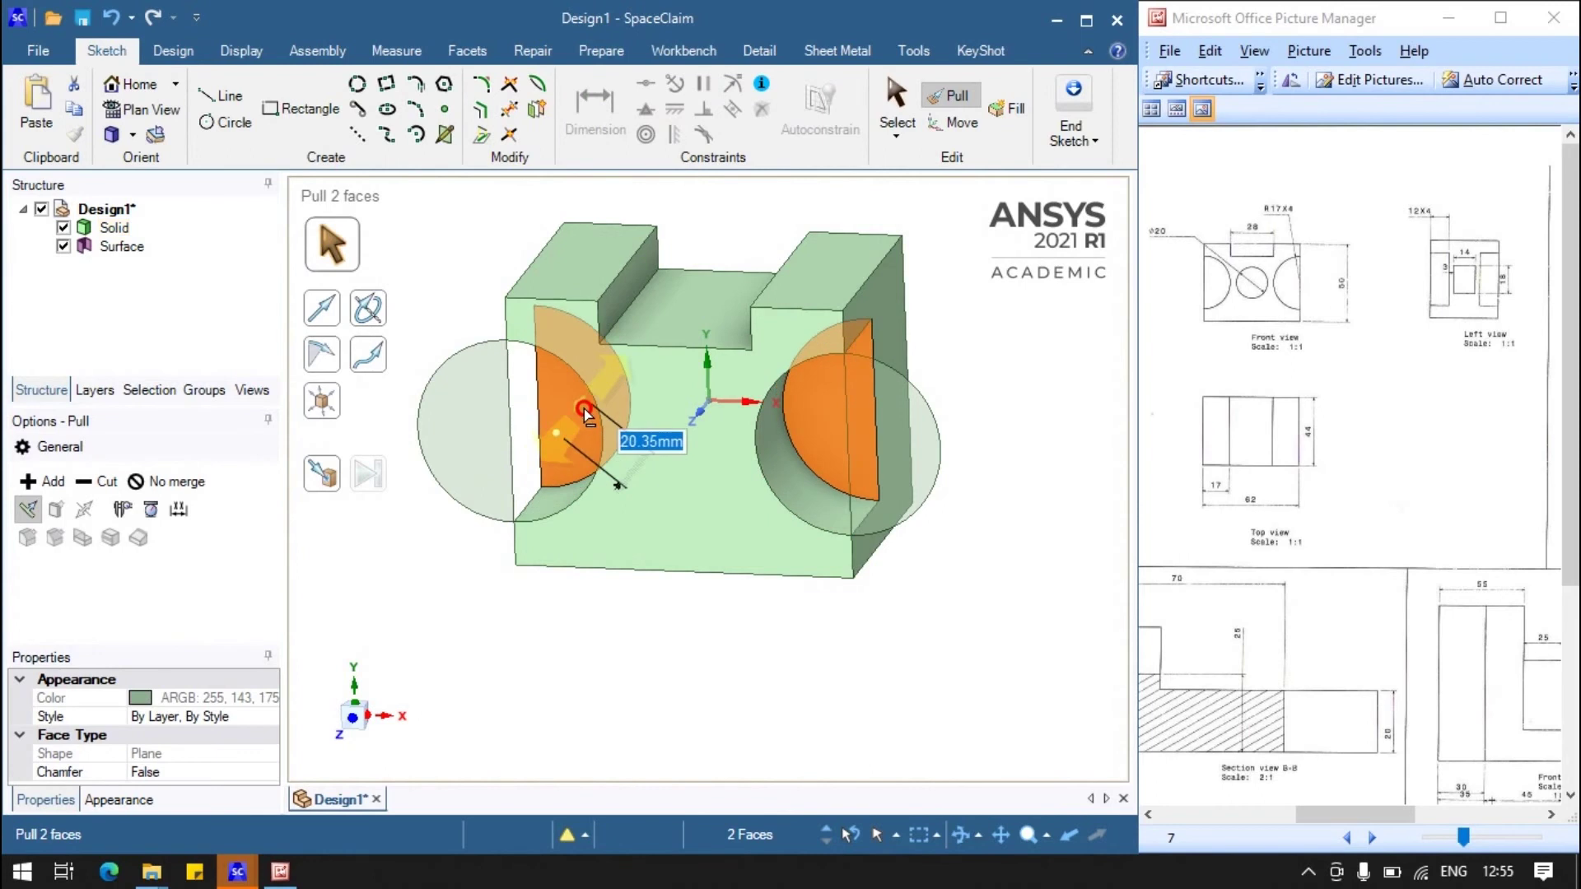
text(12)
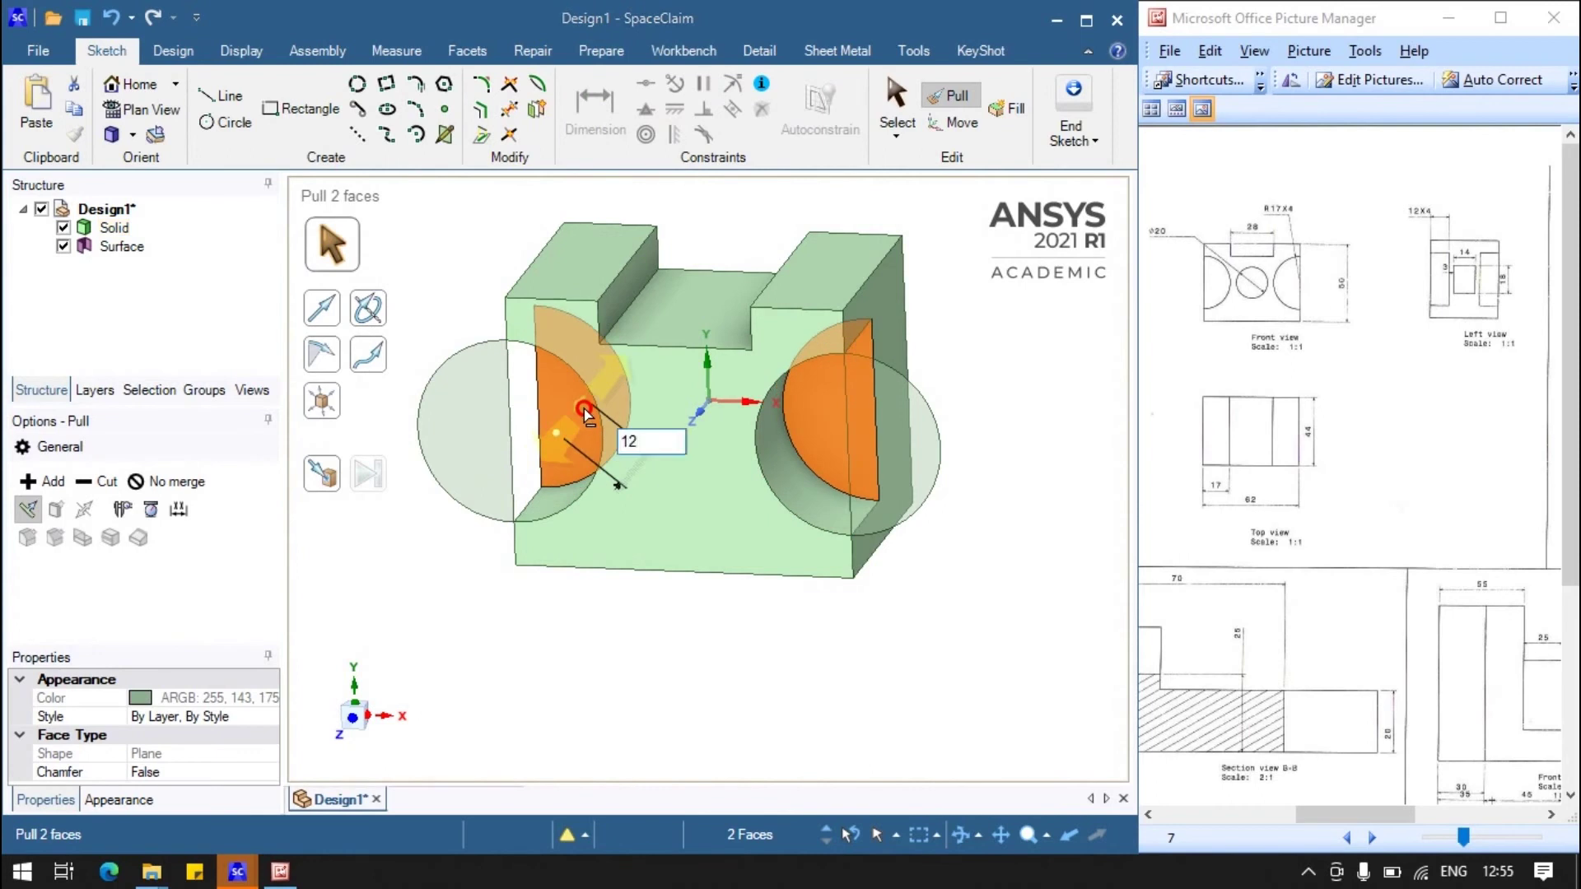
key(Return)
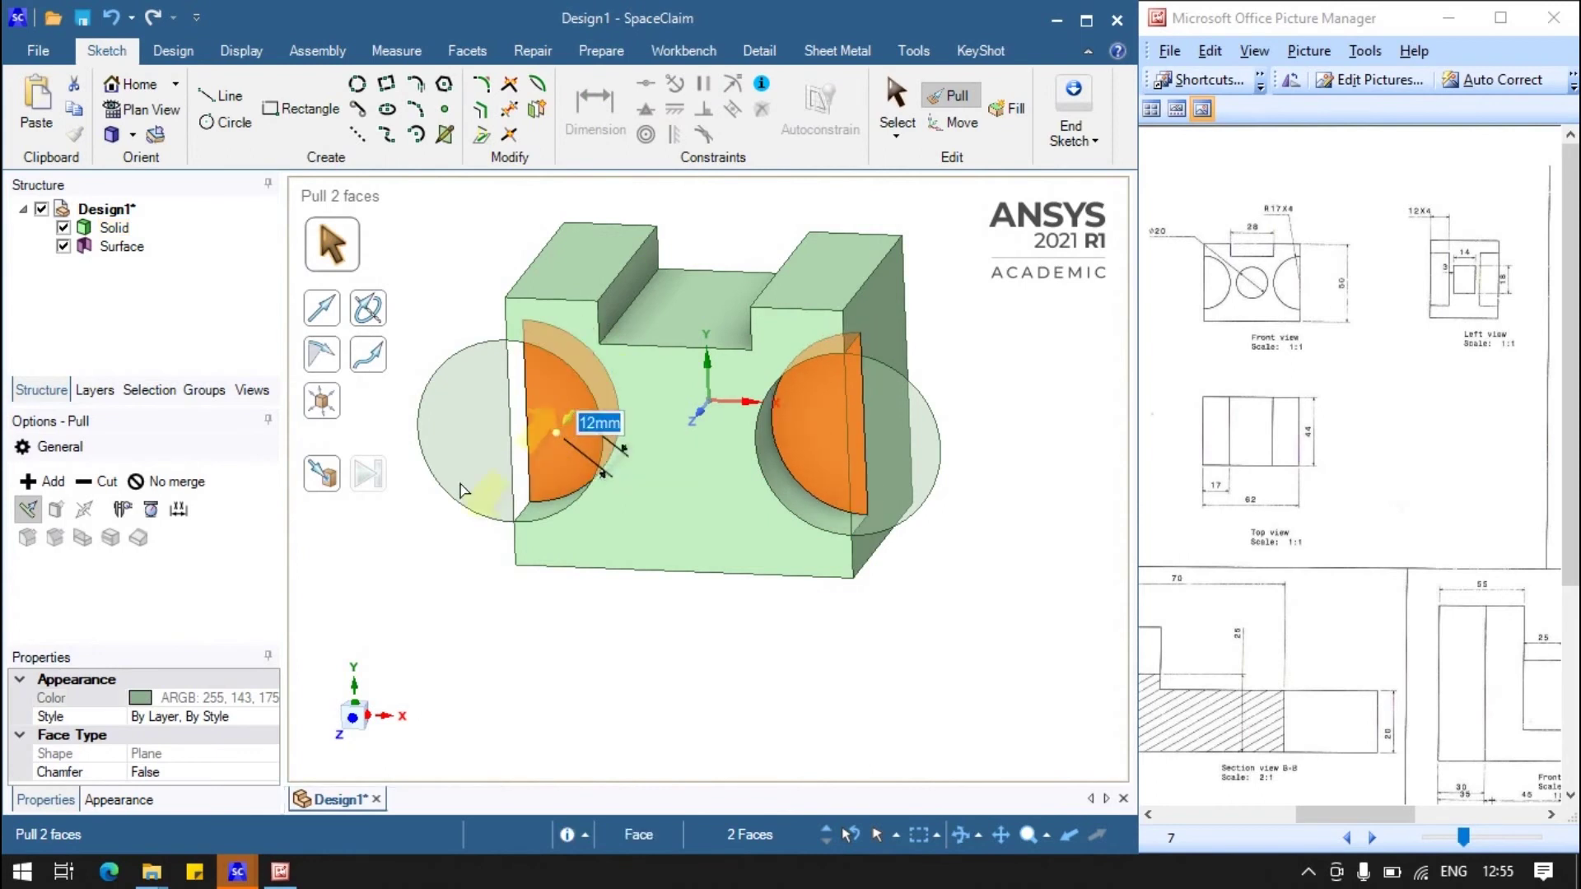
click(427, 614)
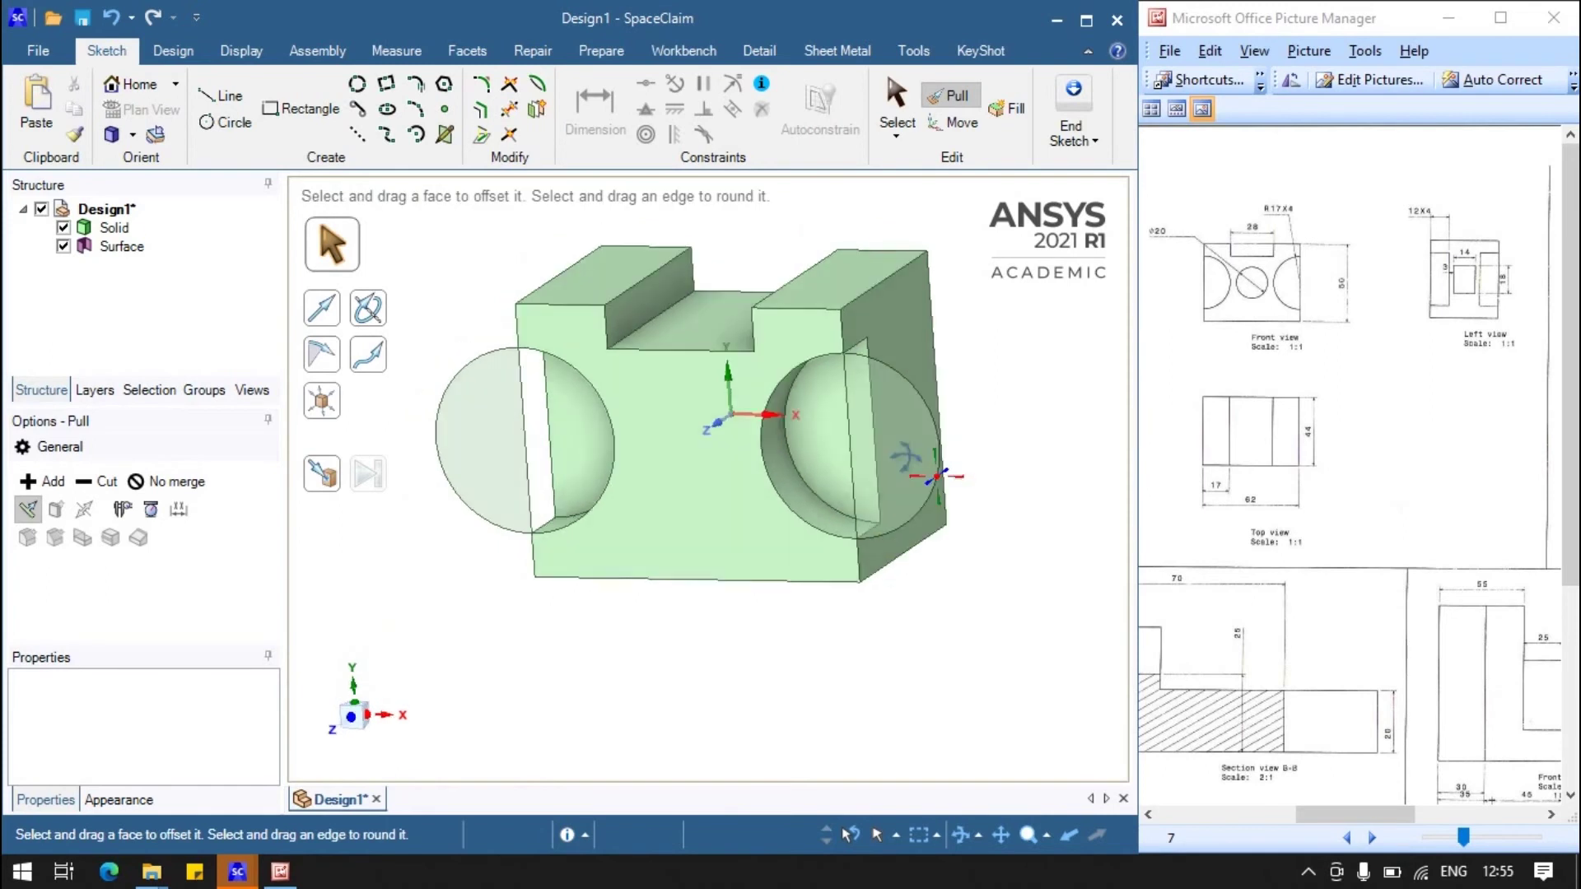
Step: Rotate to the block's back face, start a sketch on it, and view it head-on
middle_drag(927, 494, 774, 515)
scroll(774, 515, up, 3)
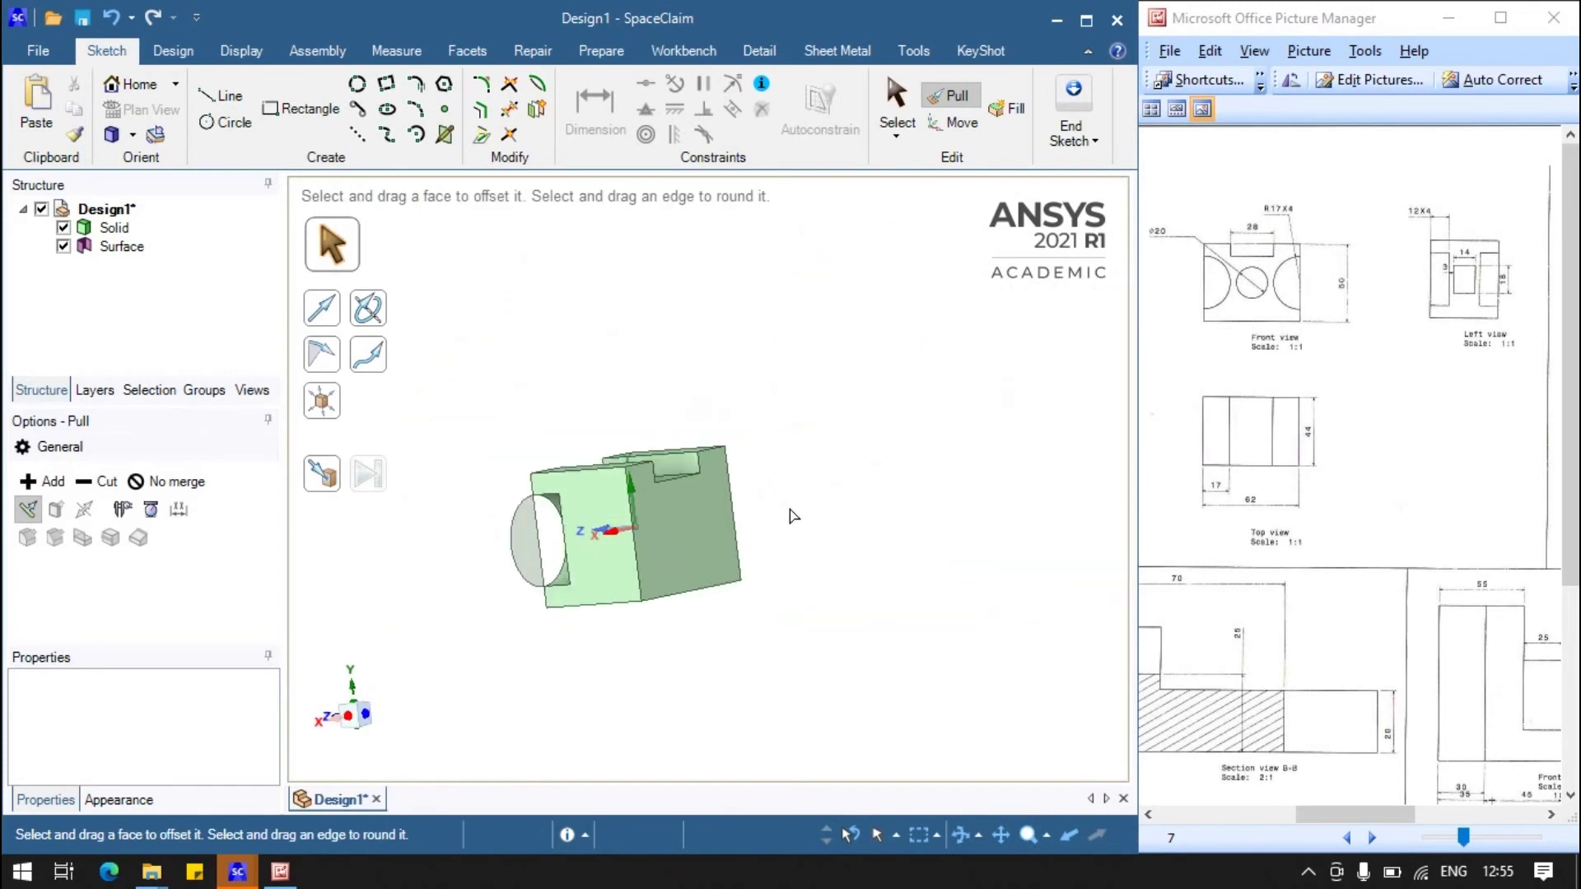
scroll(791, 516, up, 3)
click(671, 576)
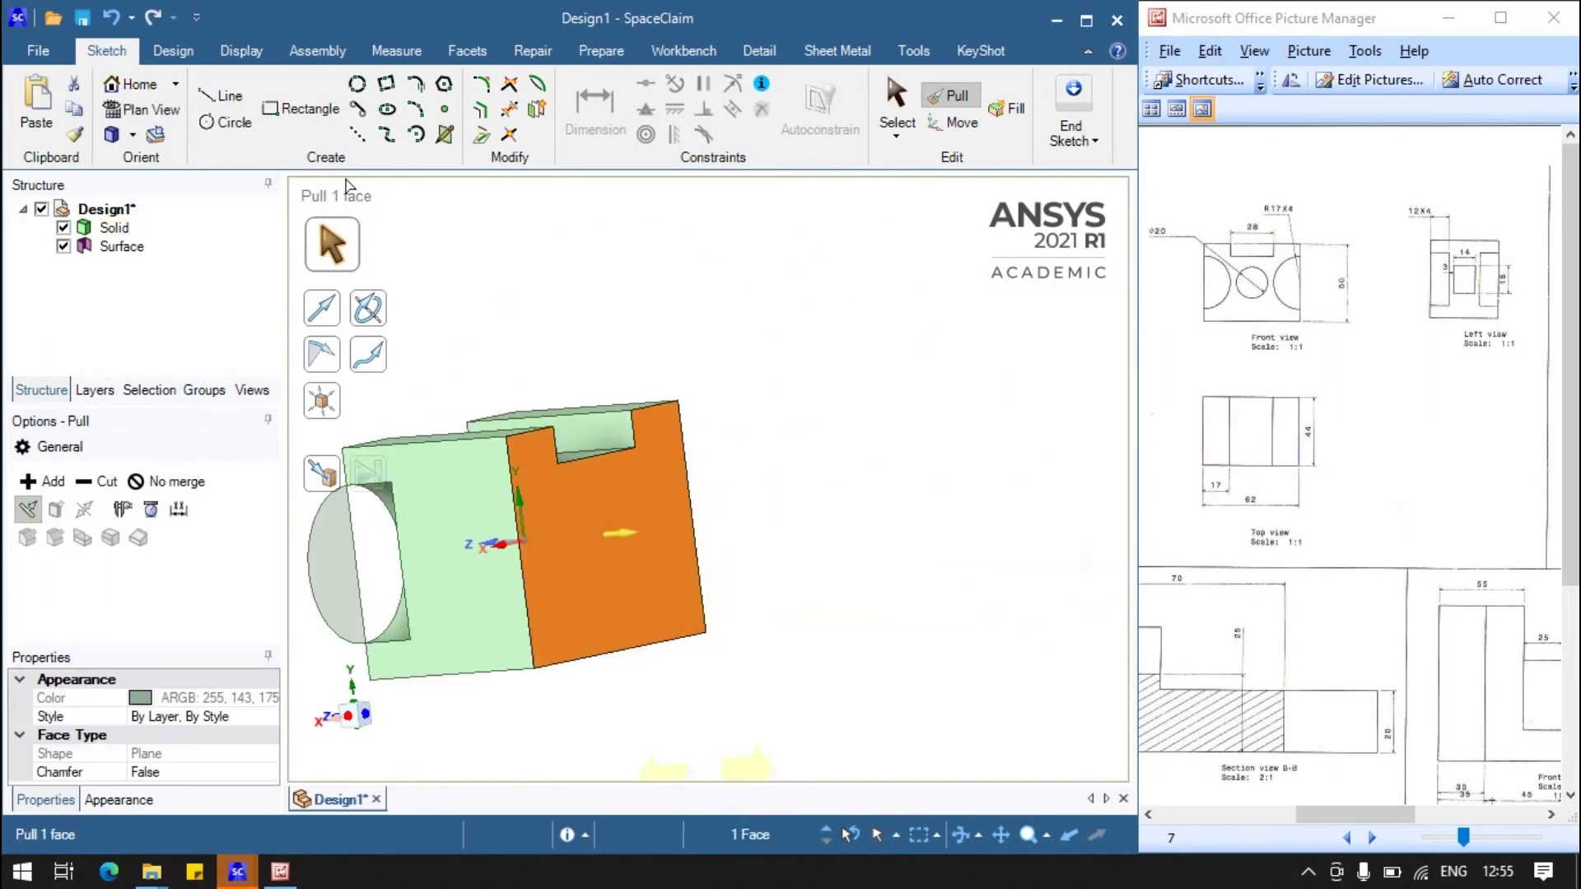
click(173, 50)
click(286, 122)
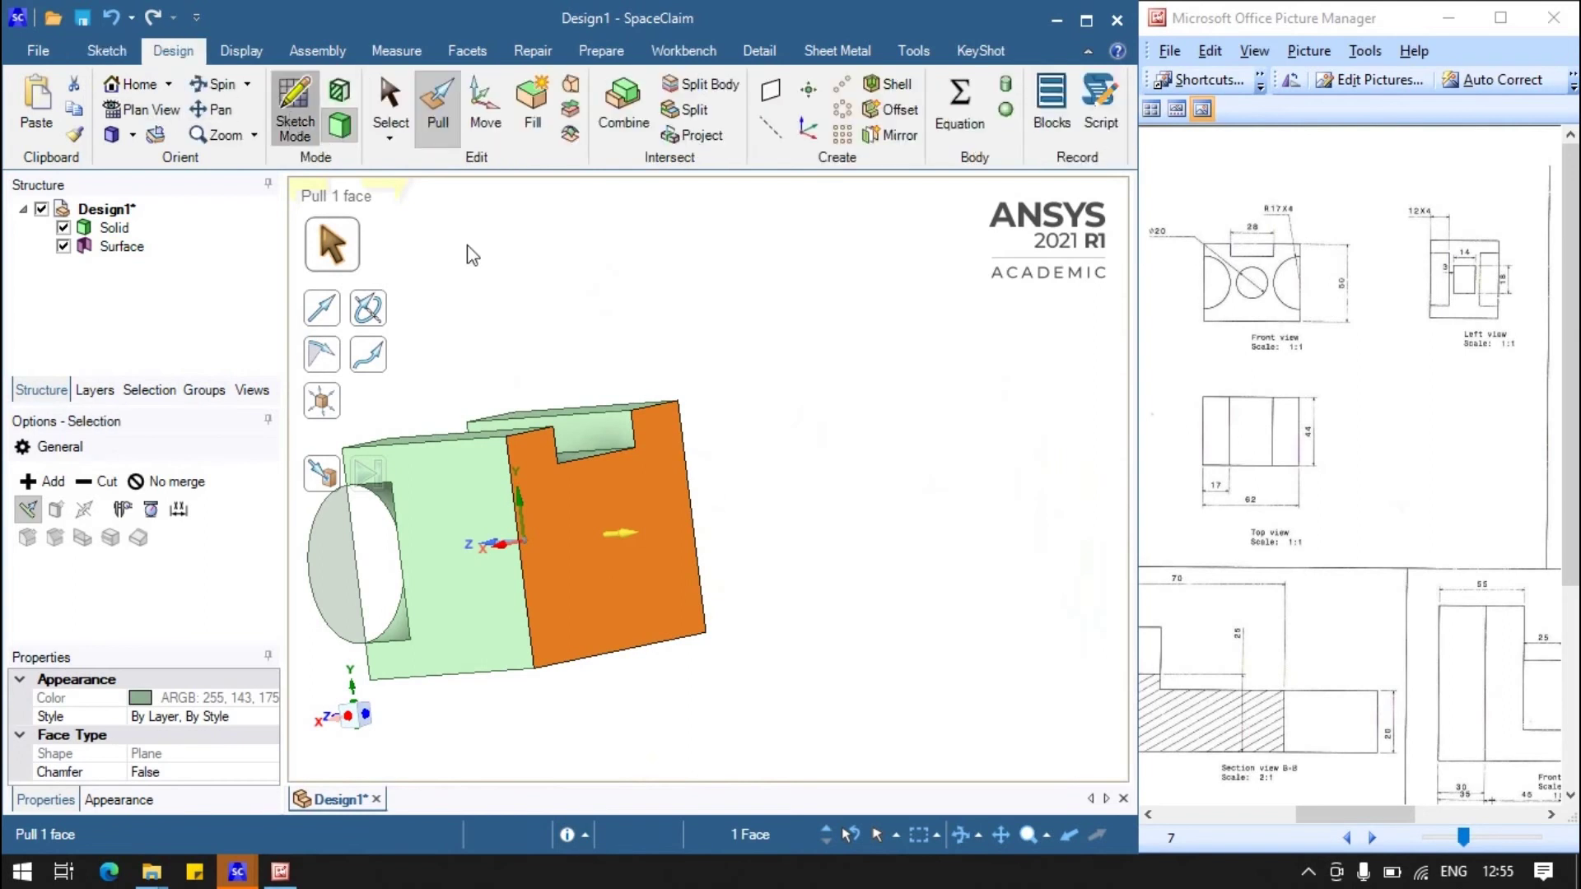
click(771, 760)
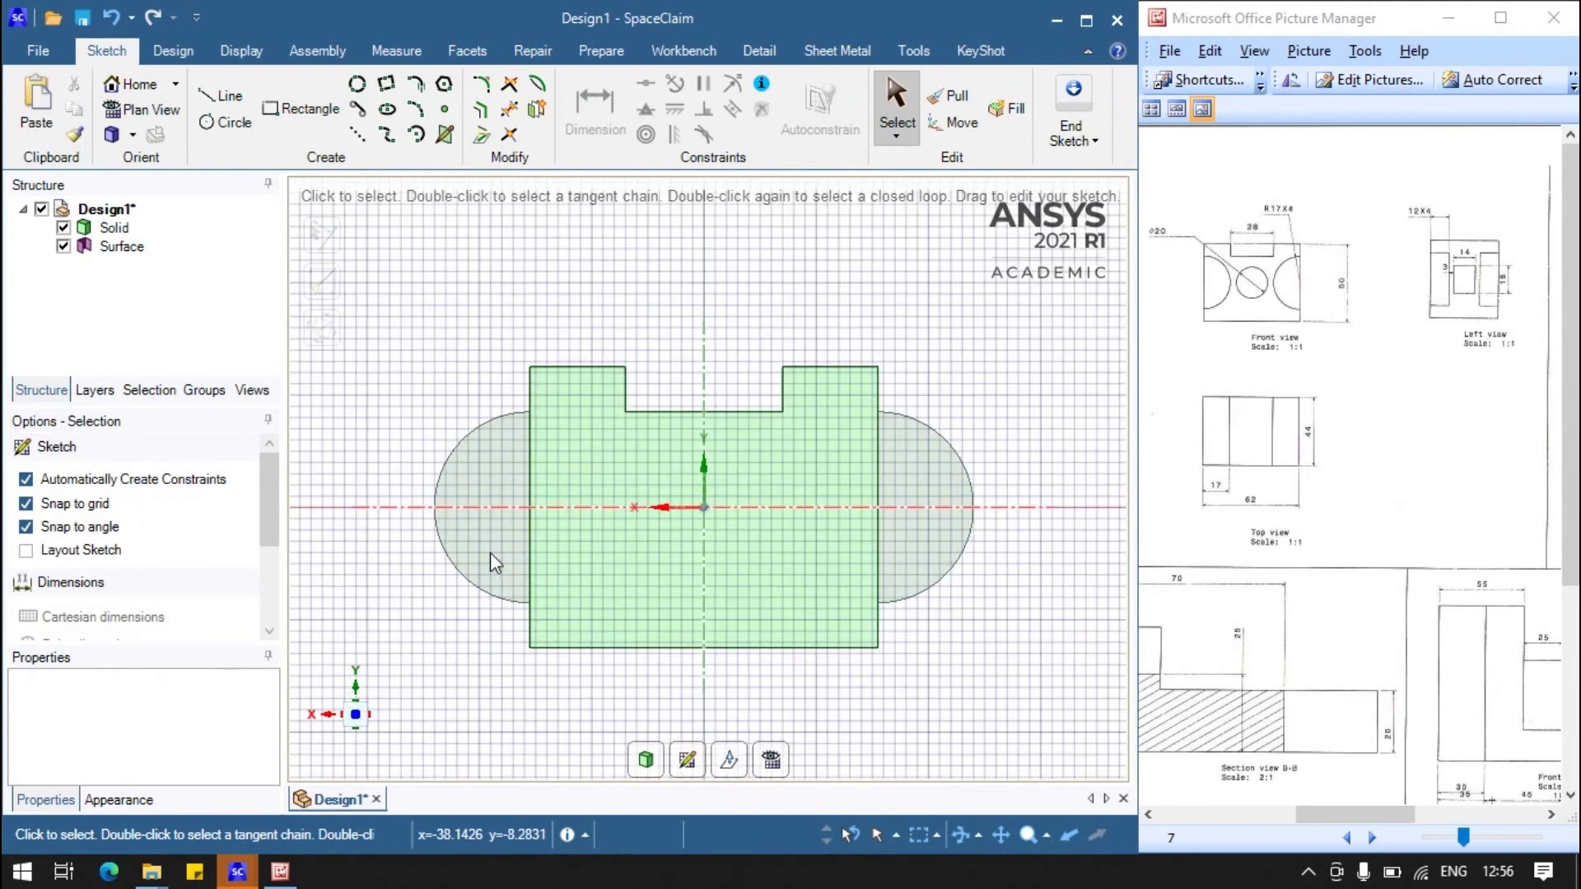
Step: Draw two 34 mm circles centred on the left and right edge midpoints
click(225, 122)
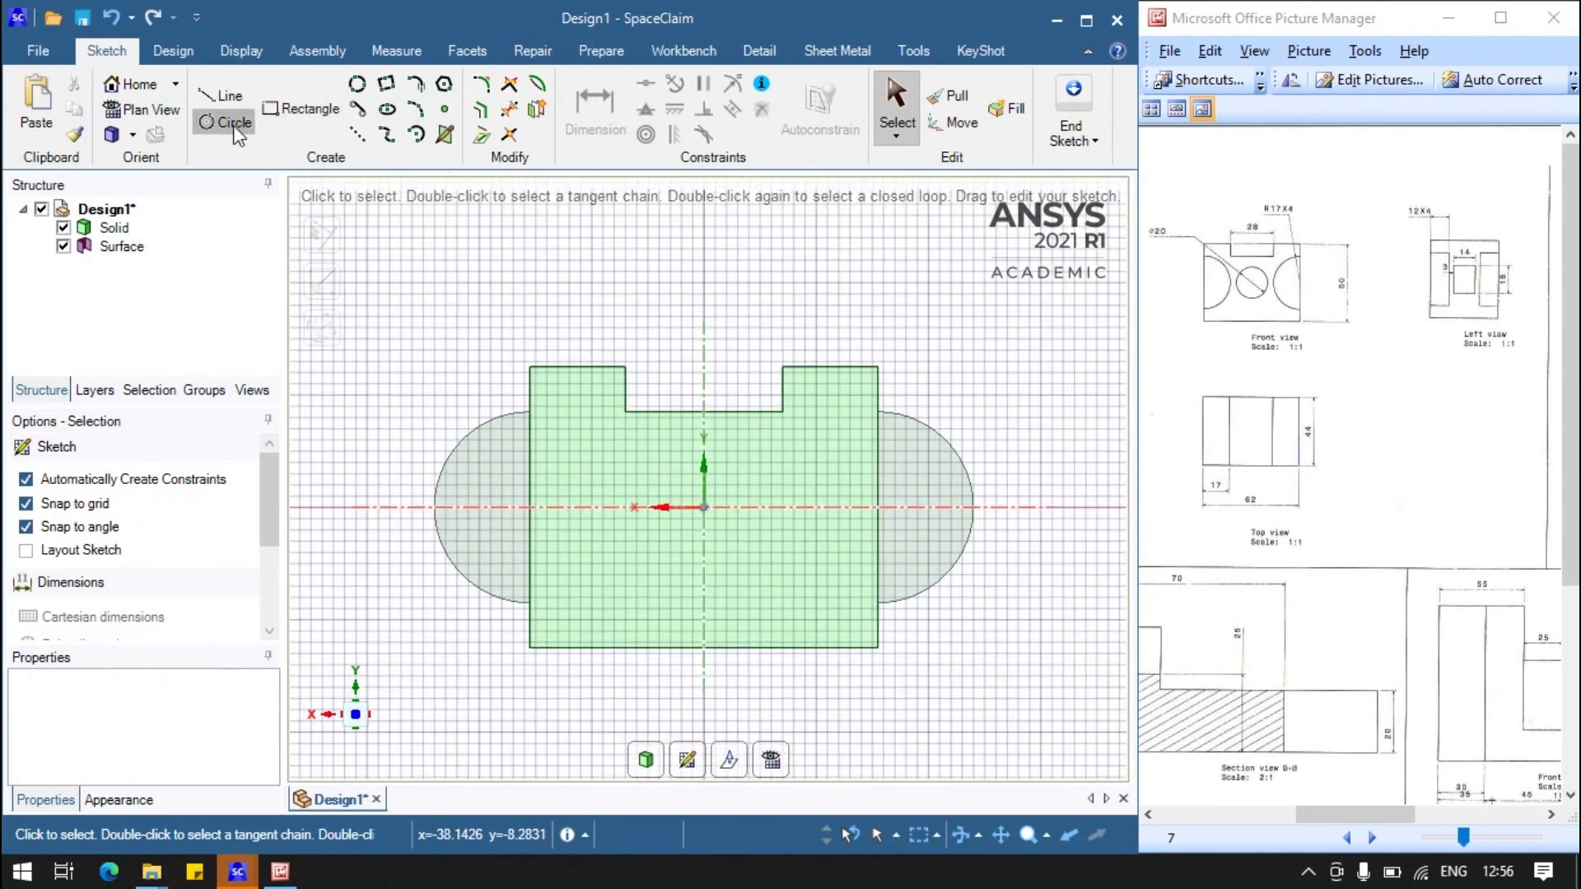
click(530, 507)
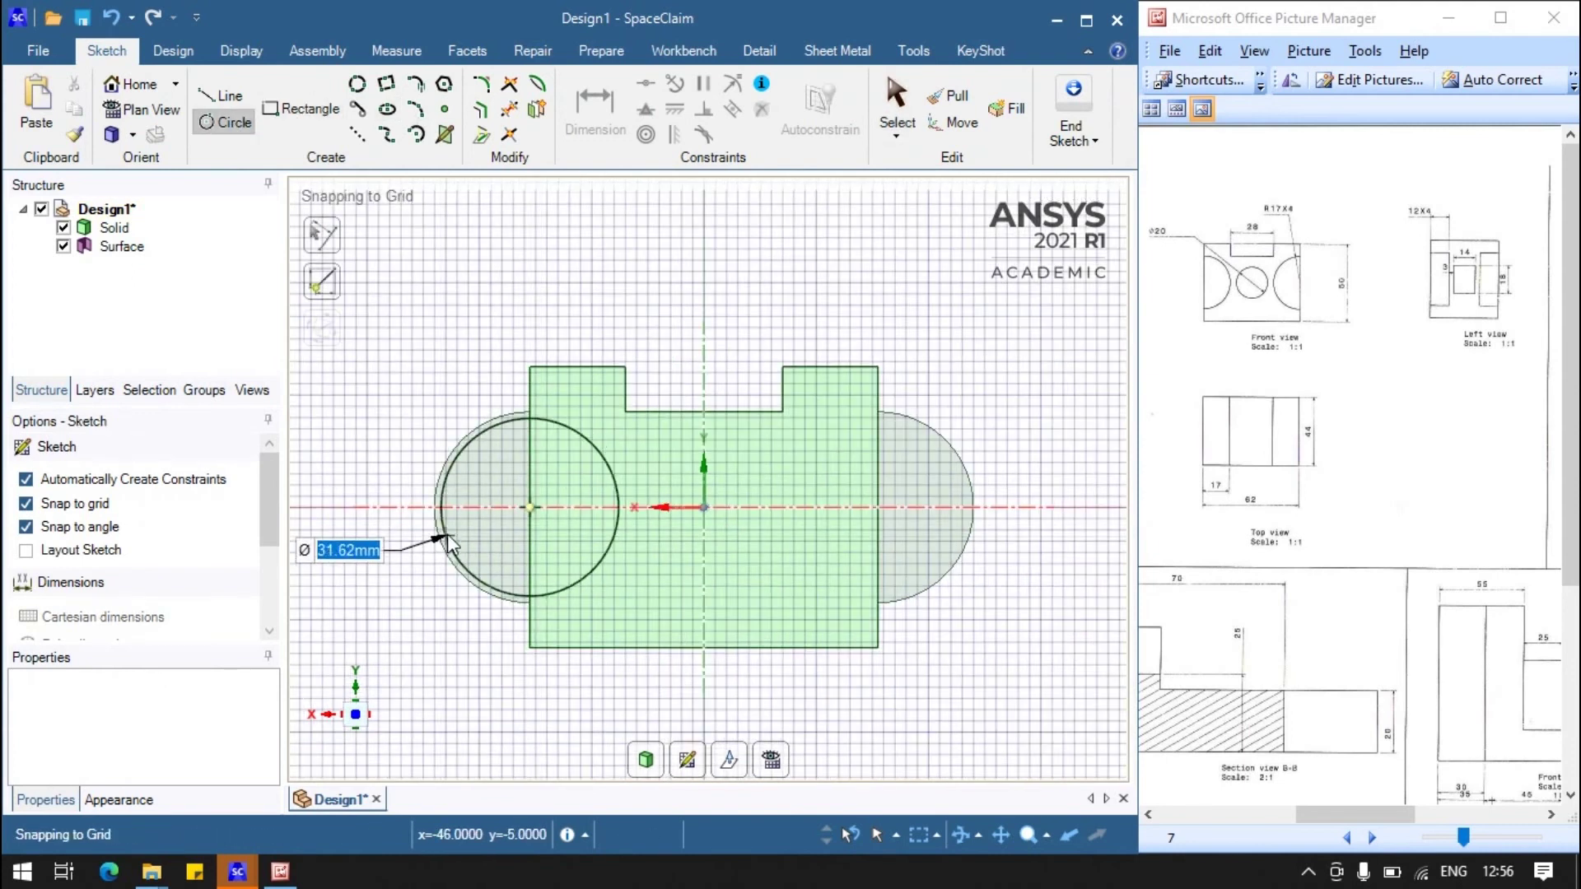
text(34)
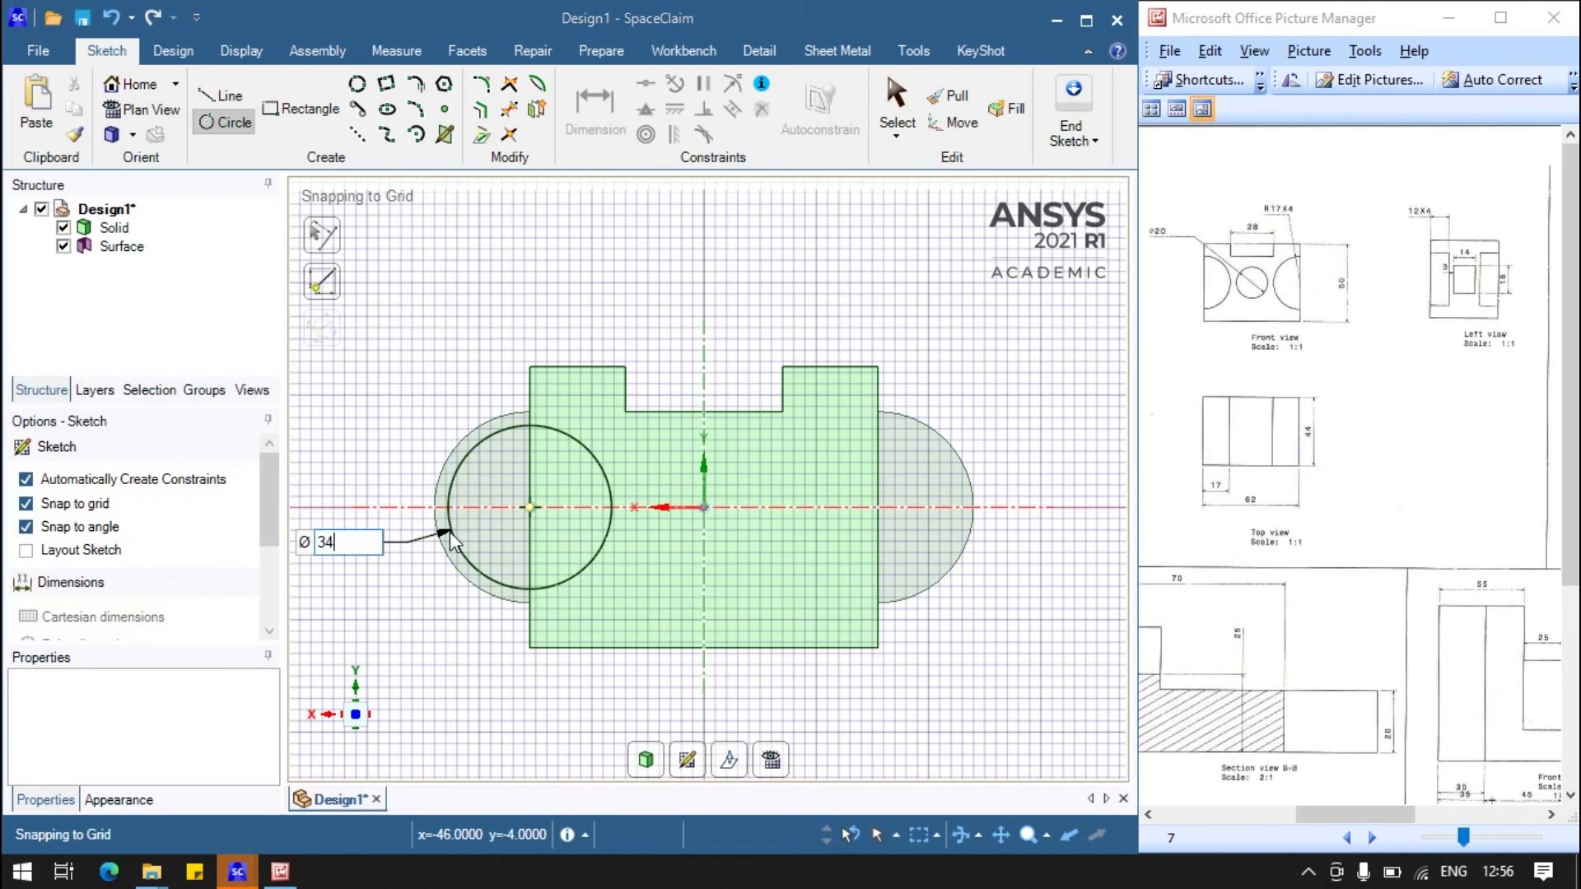
key(Return)
click(878, 509)
text(34)
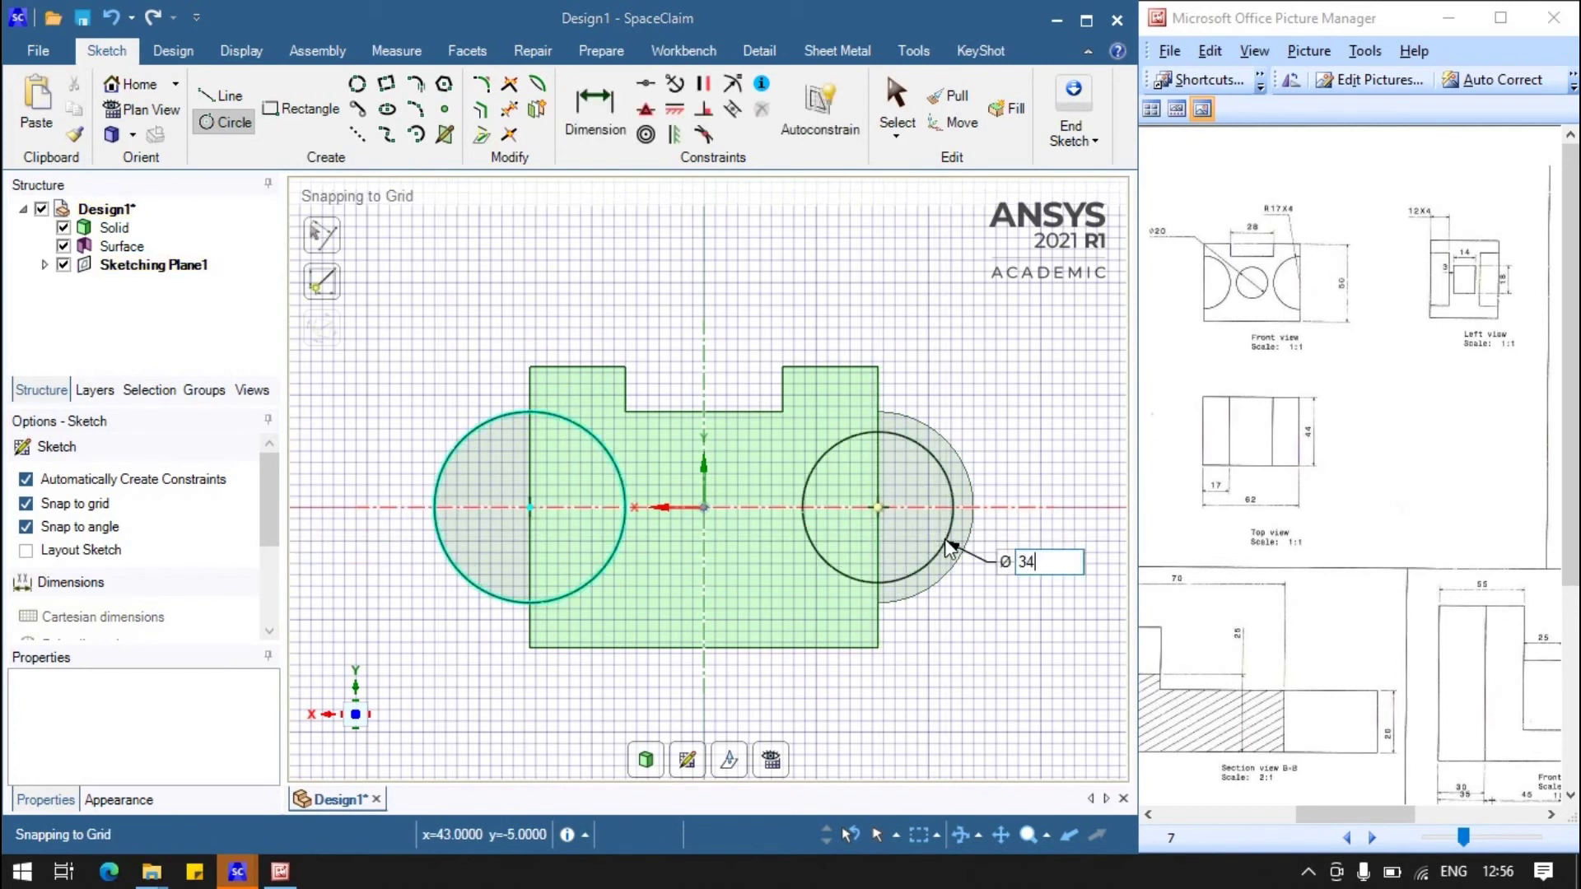
key(Return)
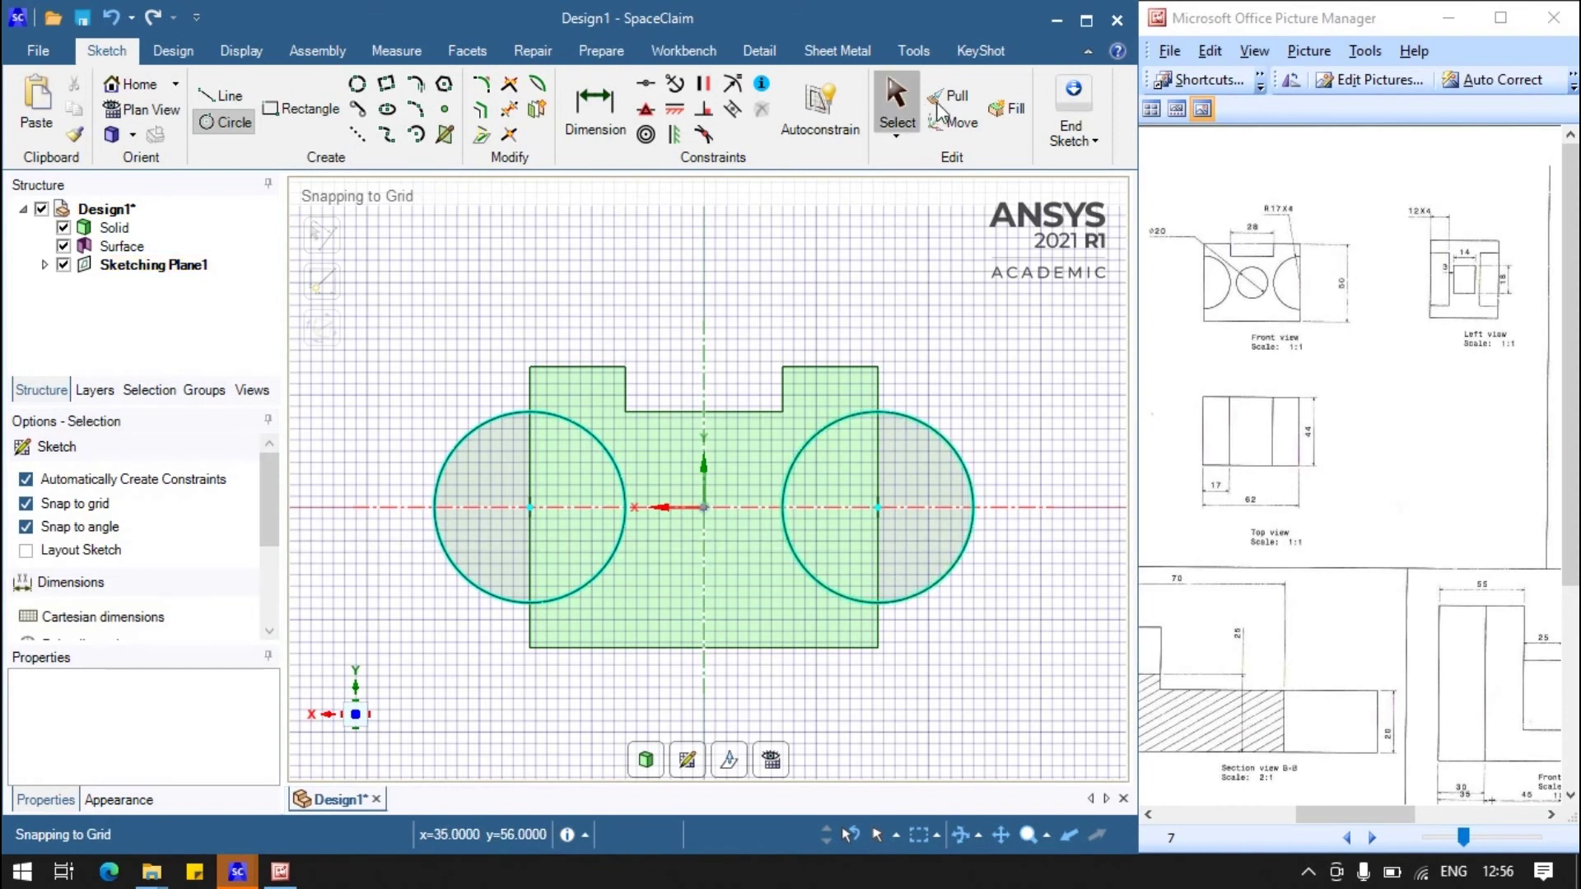
click(896, 103)
click(173, 50)
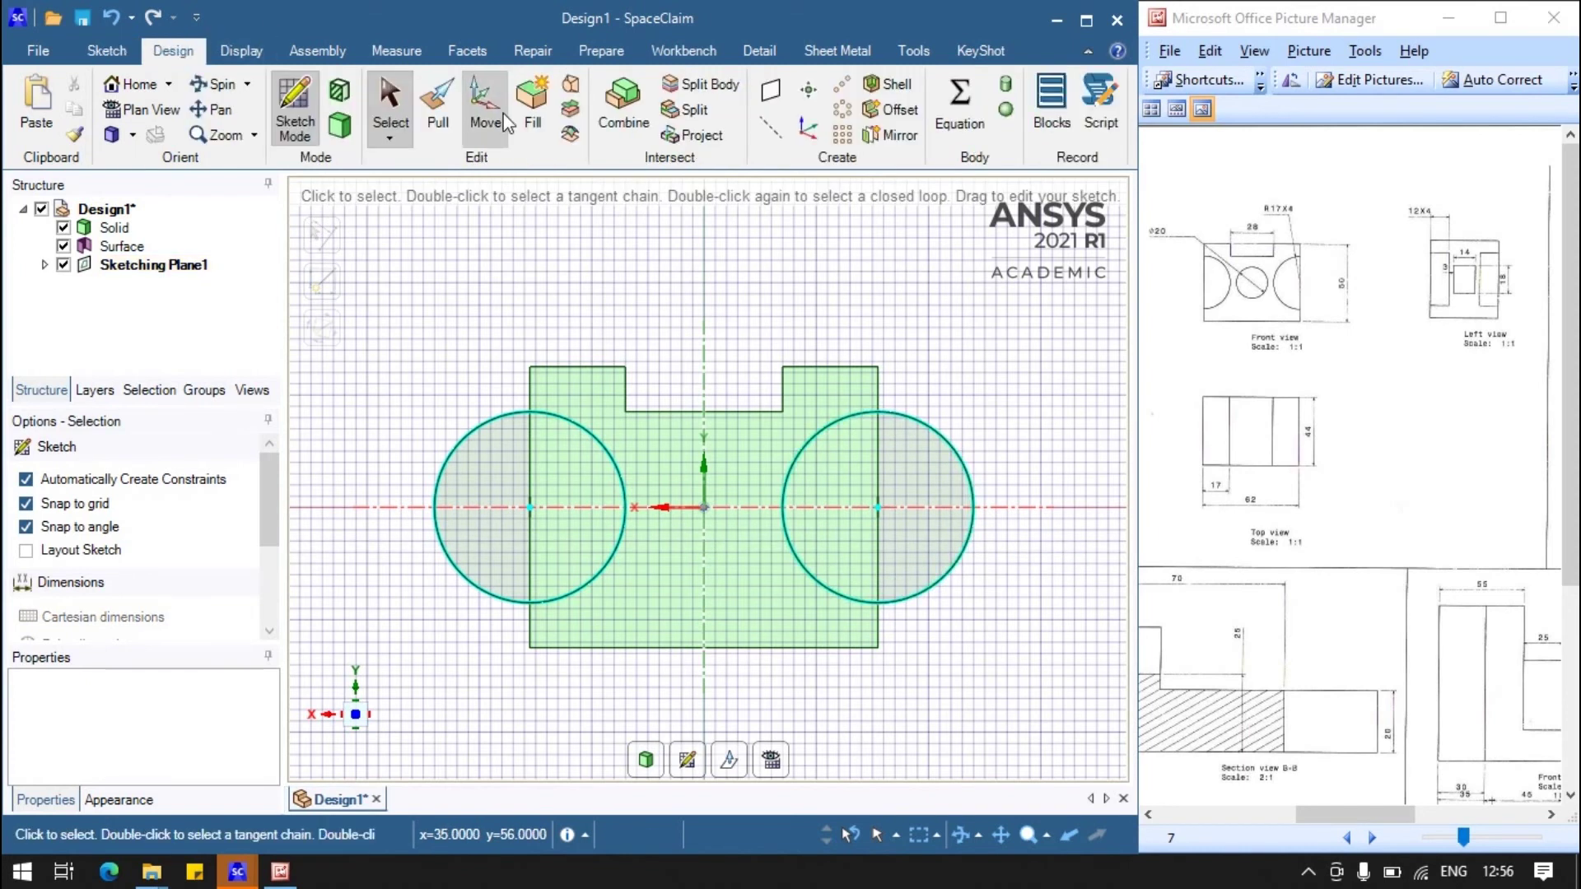
Step: Pull both back-face half-circle regions 12 mm into the block
key(p)
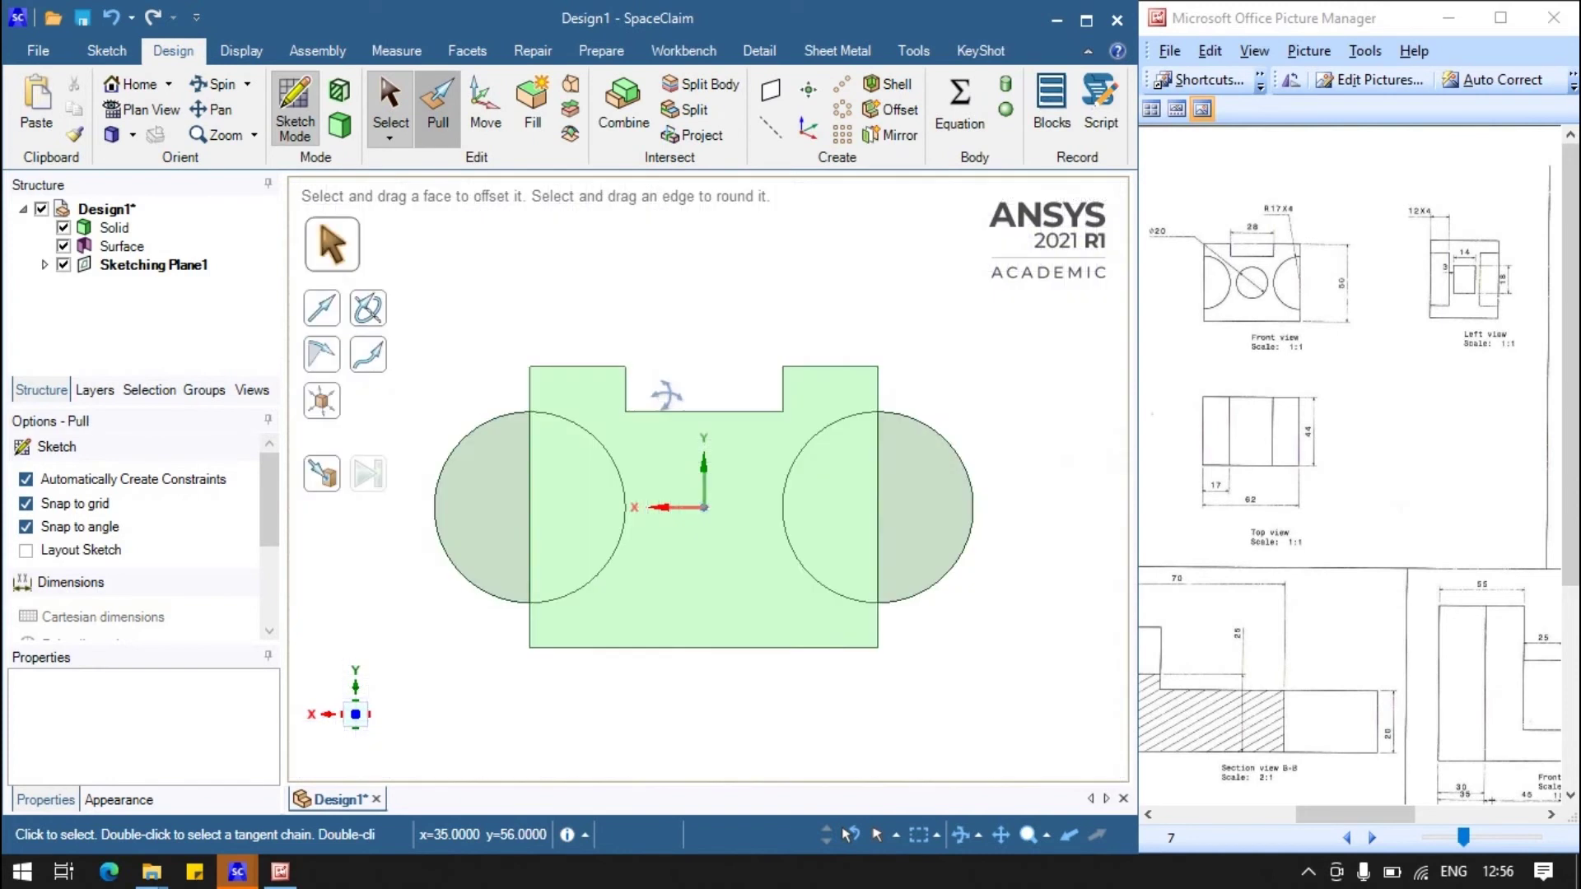
click(568, 502)
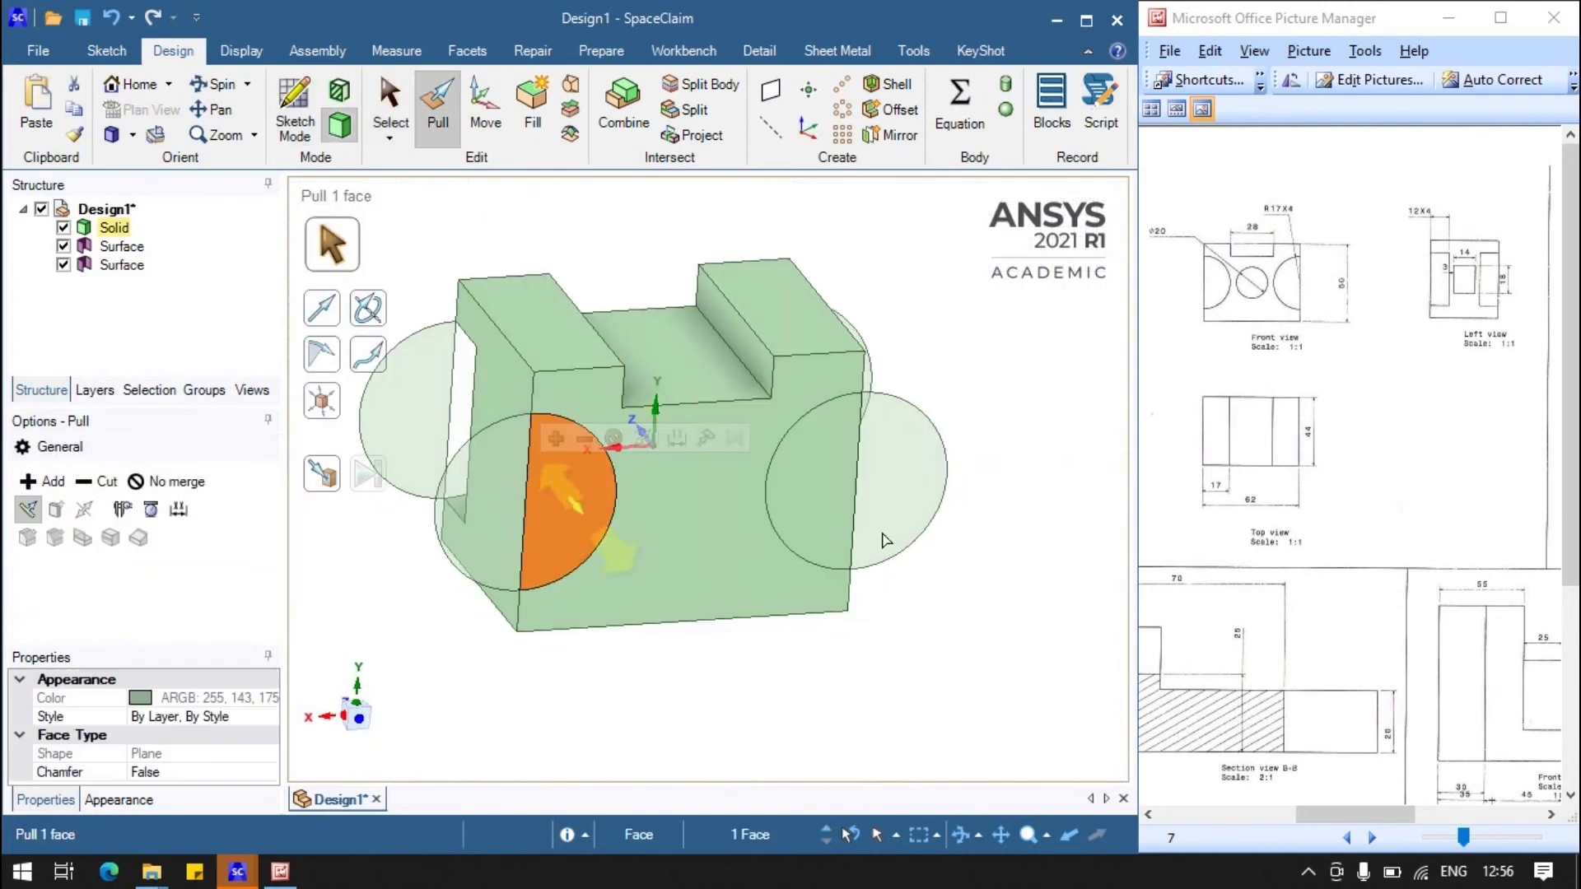
ctrl+click(842, 500)
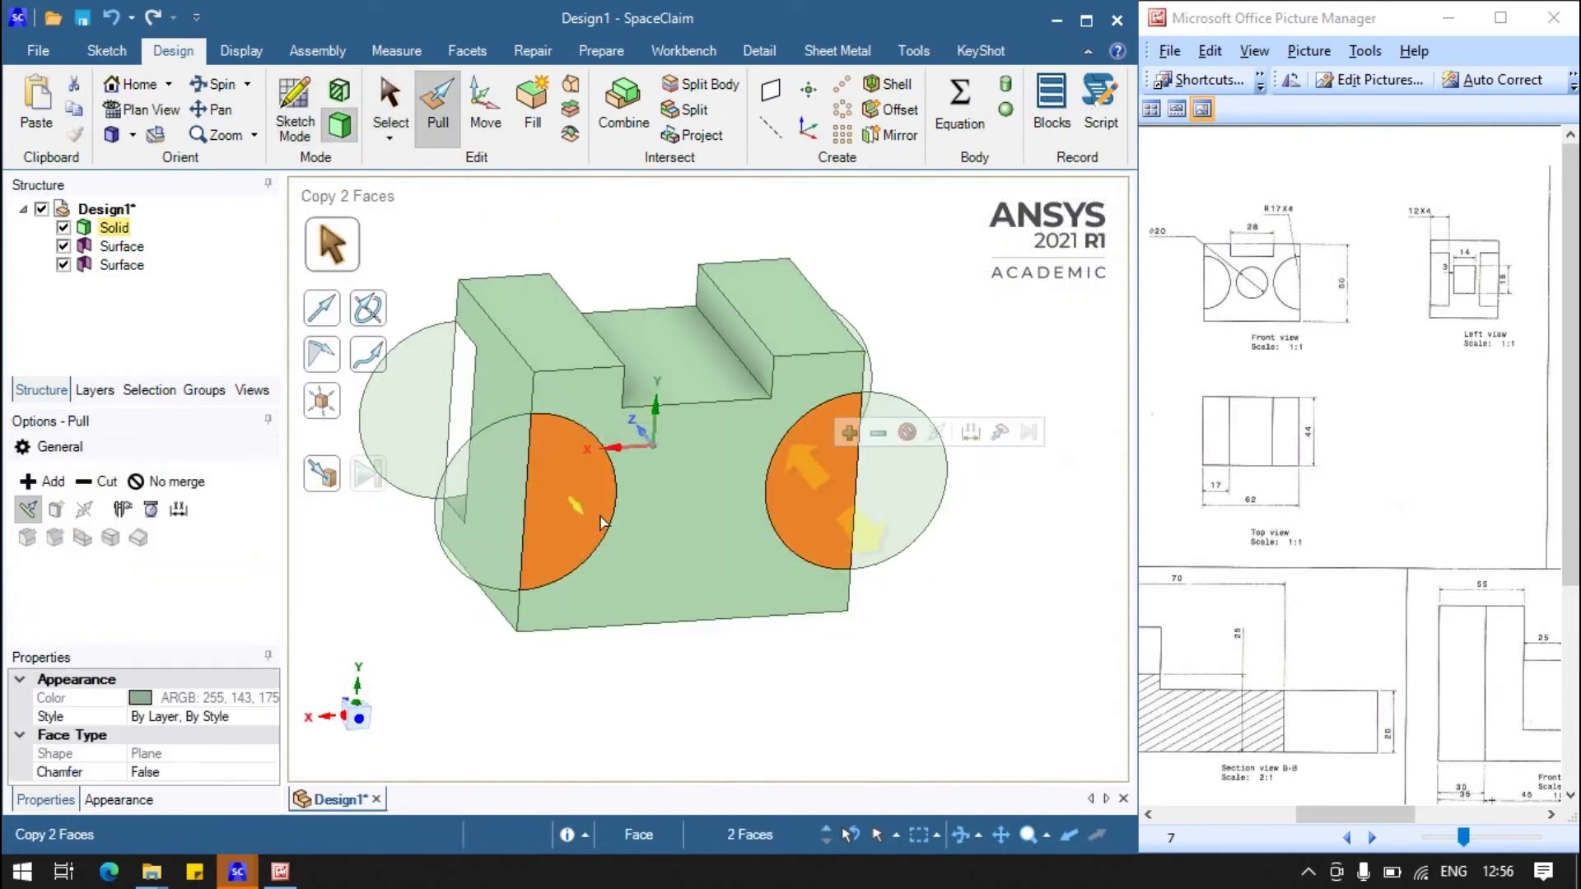
drag(567, 503, 557, 489)
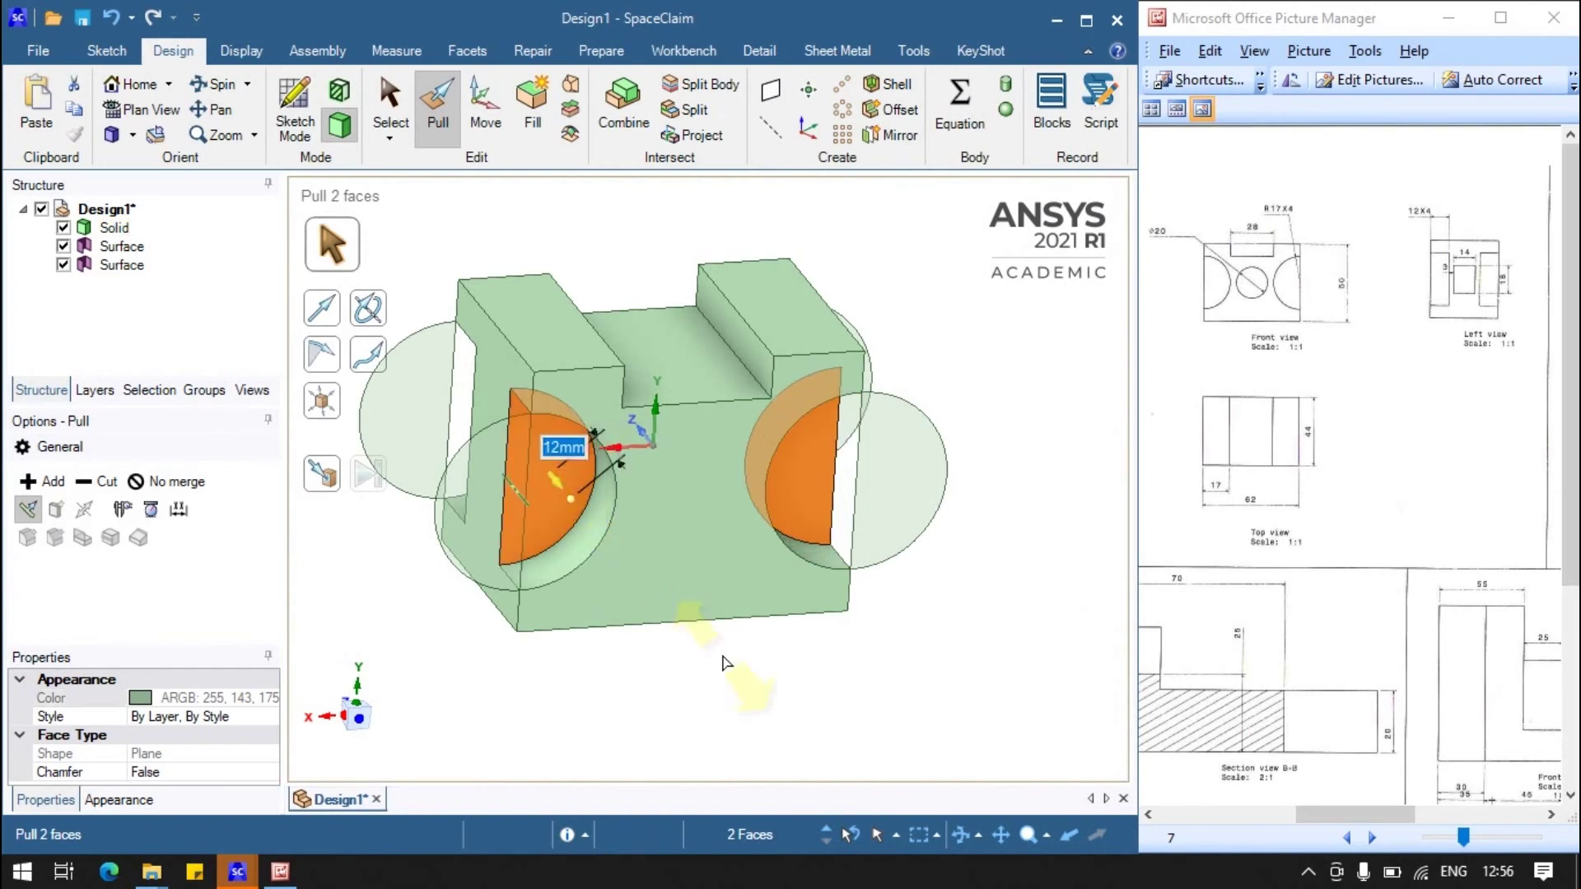
click(723, 663)
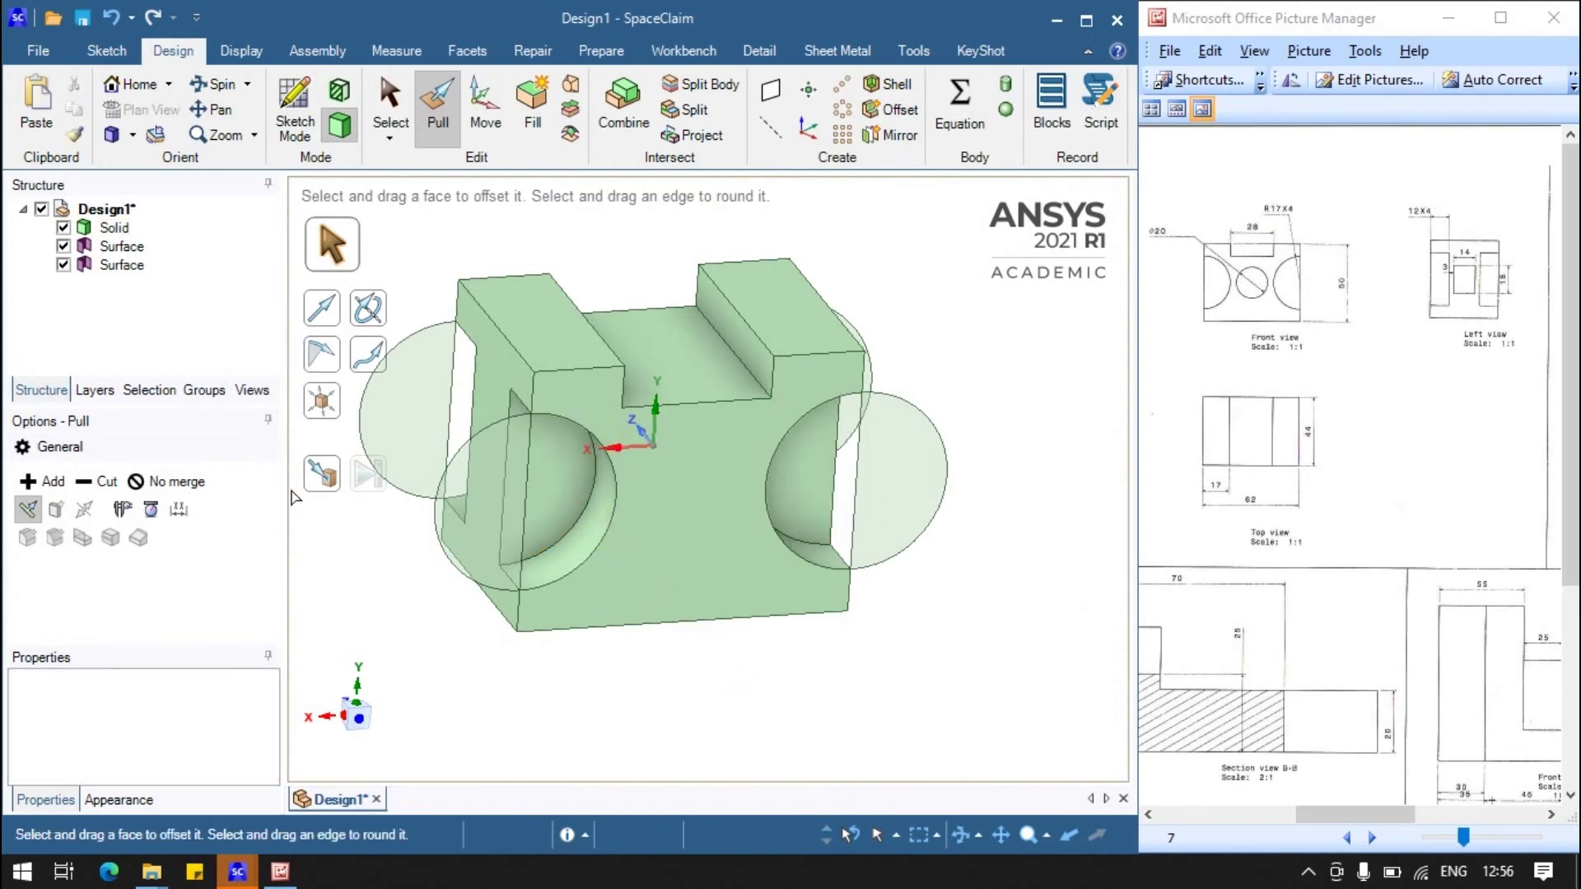
Step: Sketch a small rectangle straddling the origin near the middle of the block's face
key(k)
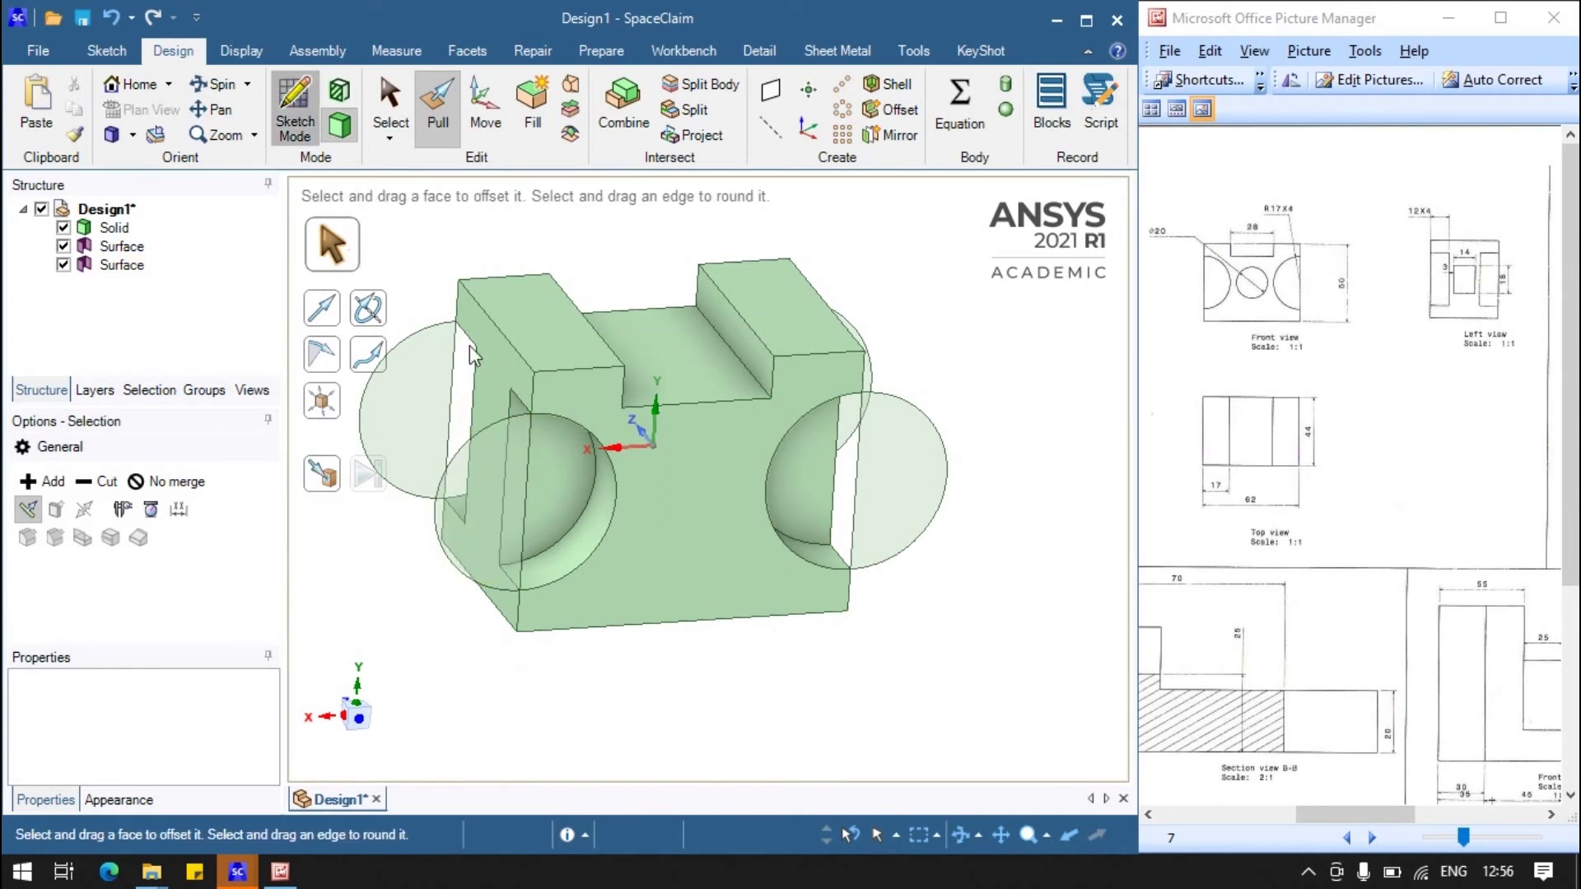
click(496, 366)
click(771, 759)
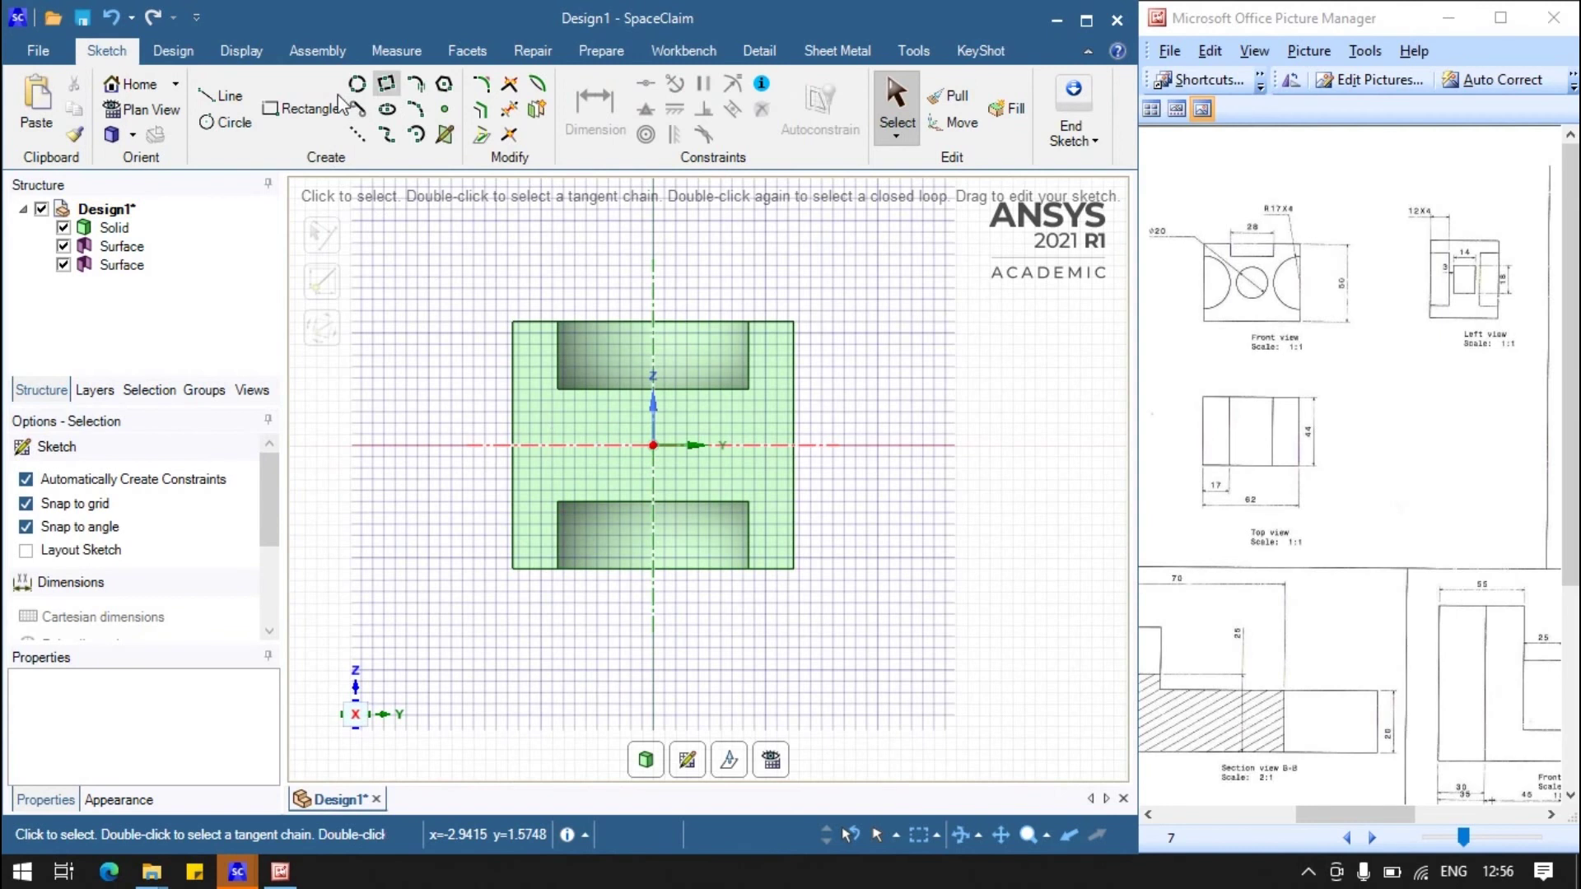
click(306, 109)
scroll(652, 458, up, 3)
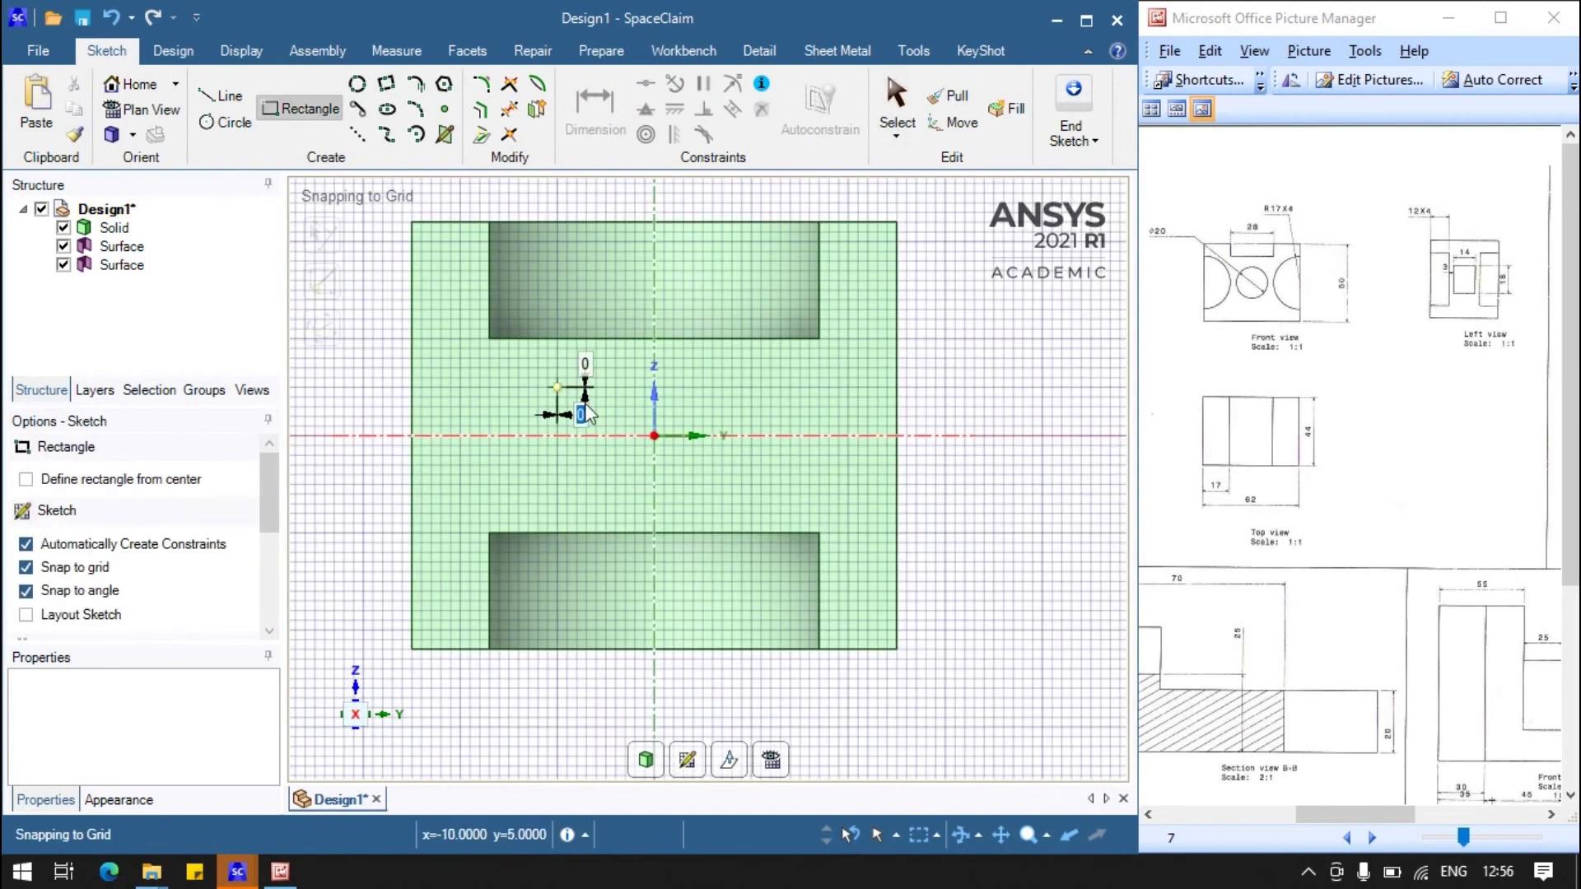
click(743, 478)
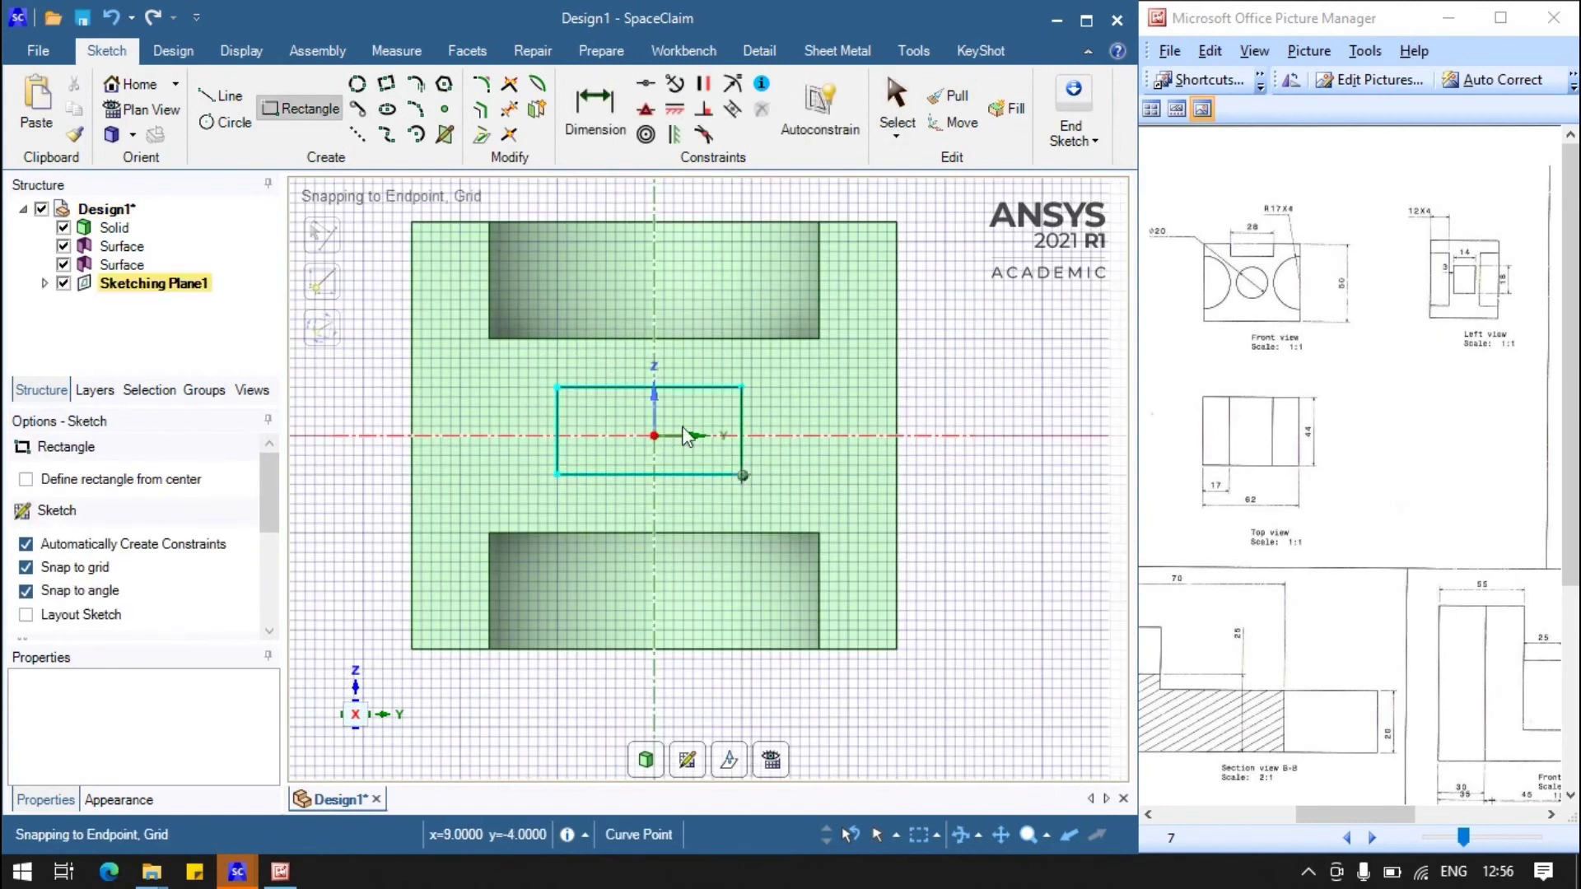
click(595, 122)
Step: Set the pocket's 3 mm top gap and 14 mm height
click(700, 387)
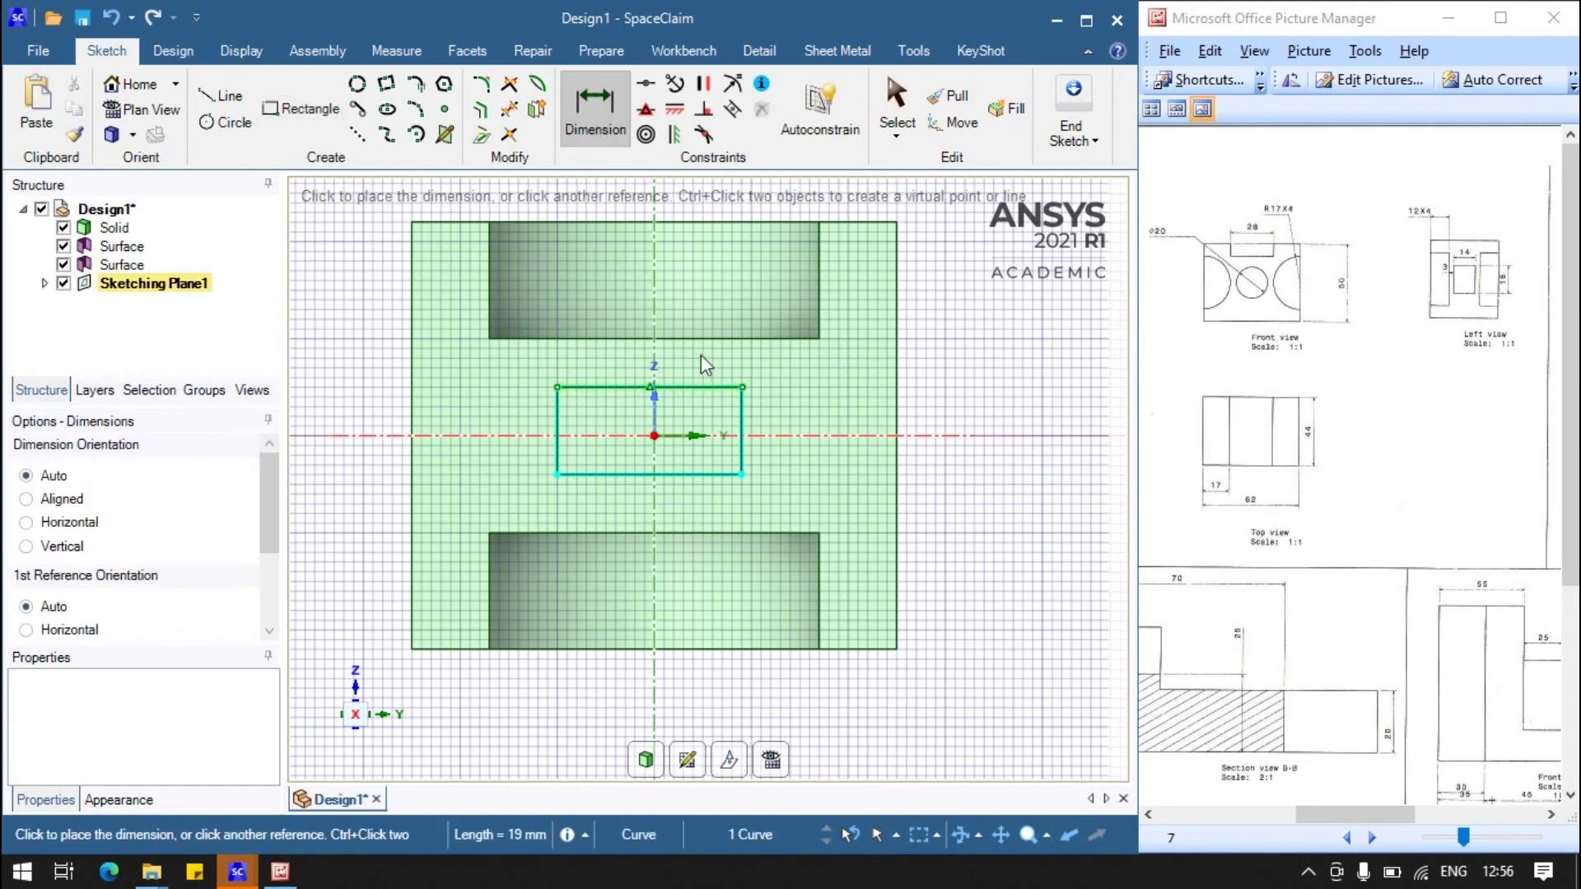
click(939, 384)
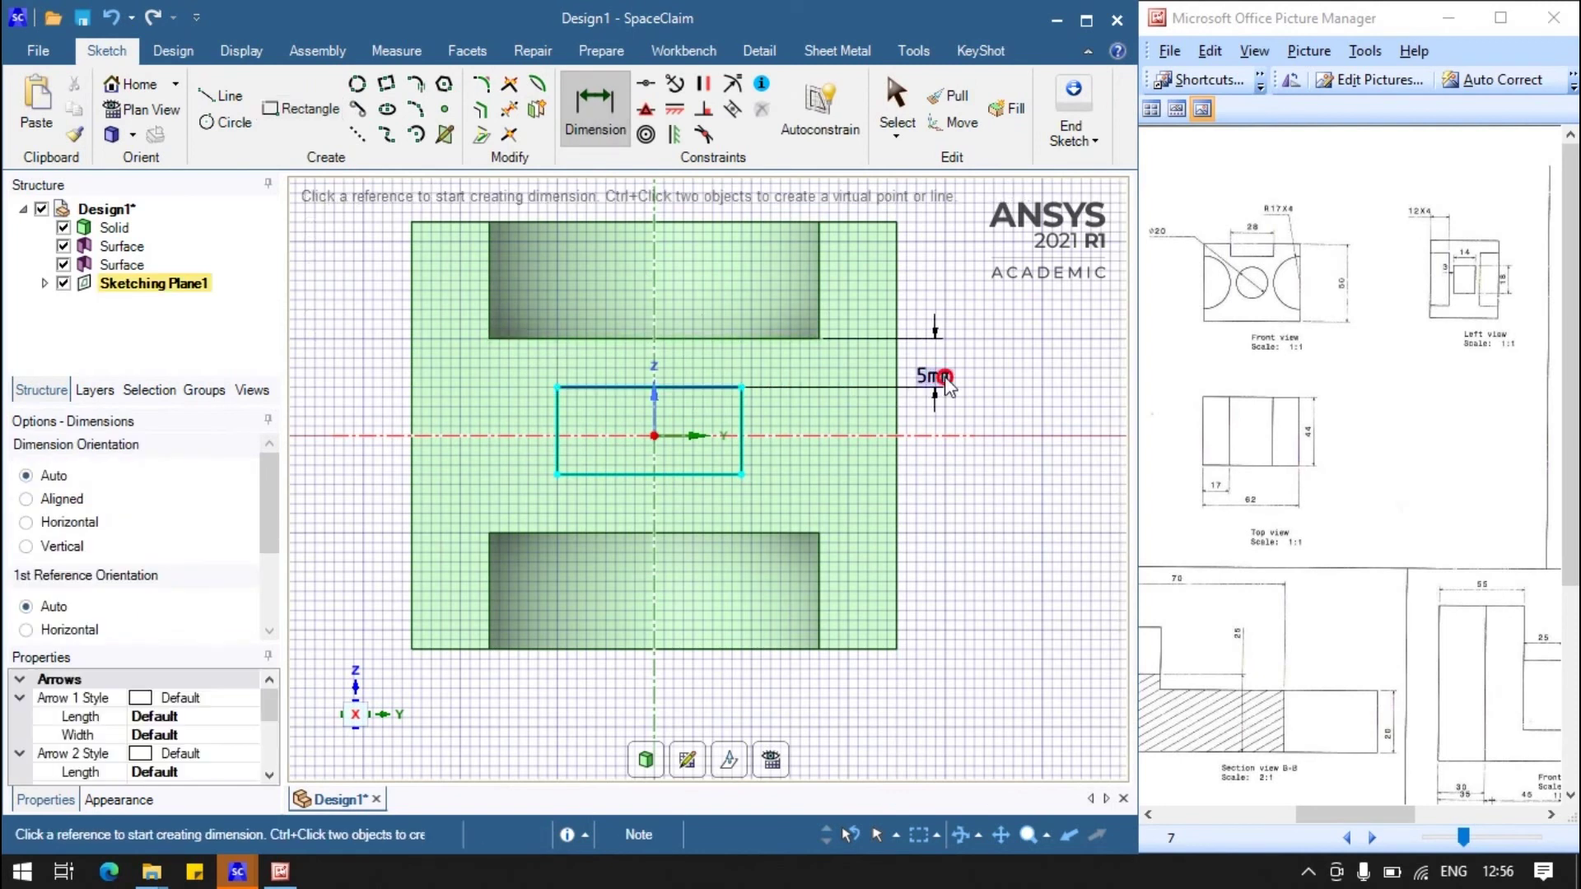
text(3)
key(Return)
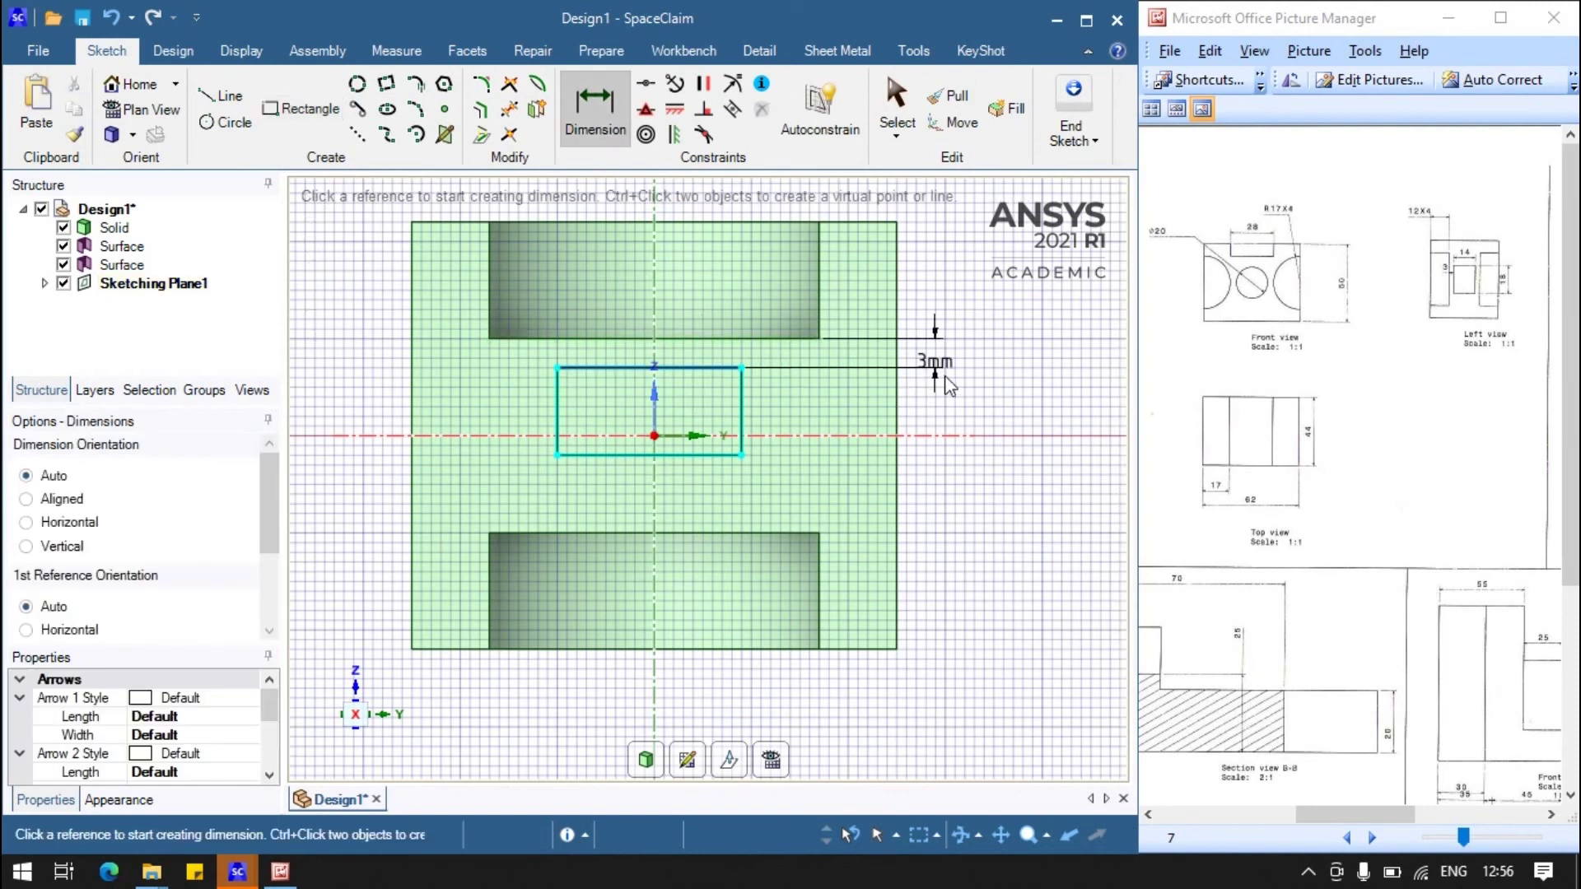
click(743, 416)
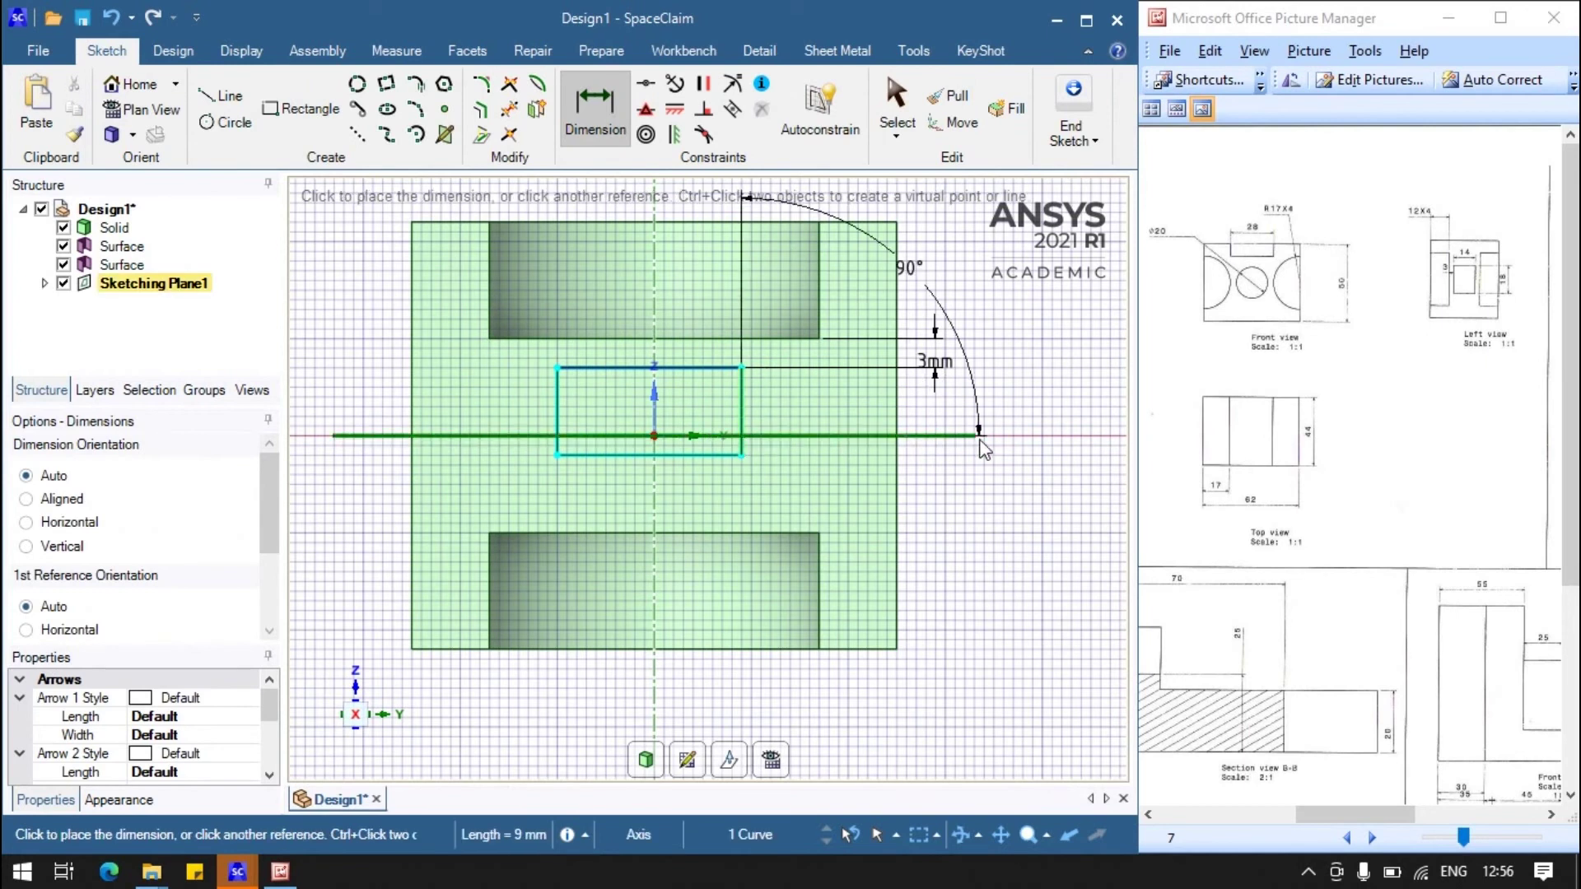
click(993, 489)
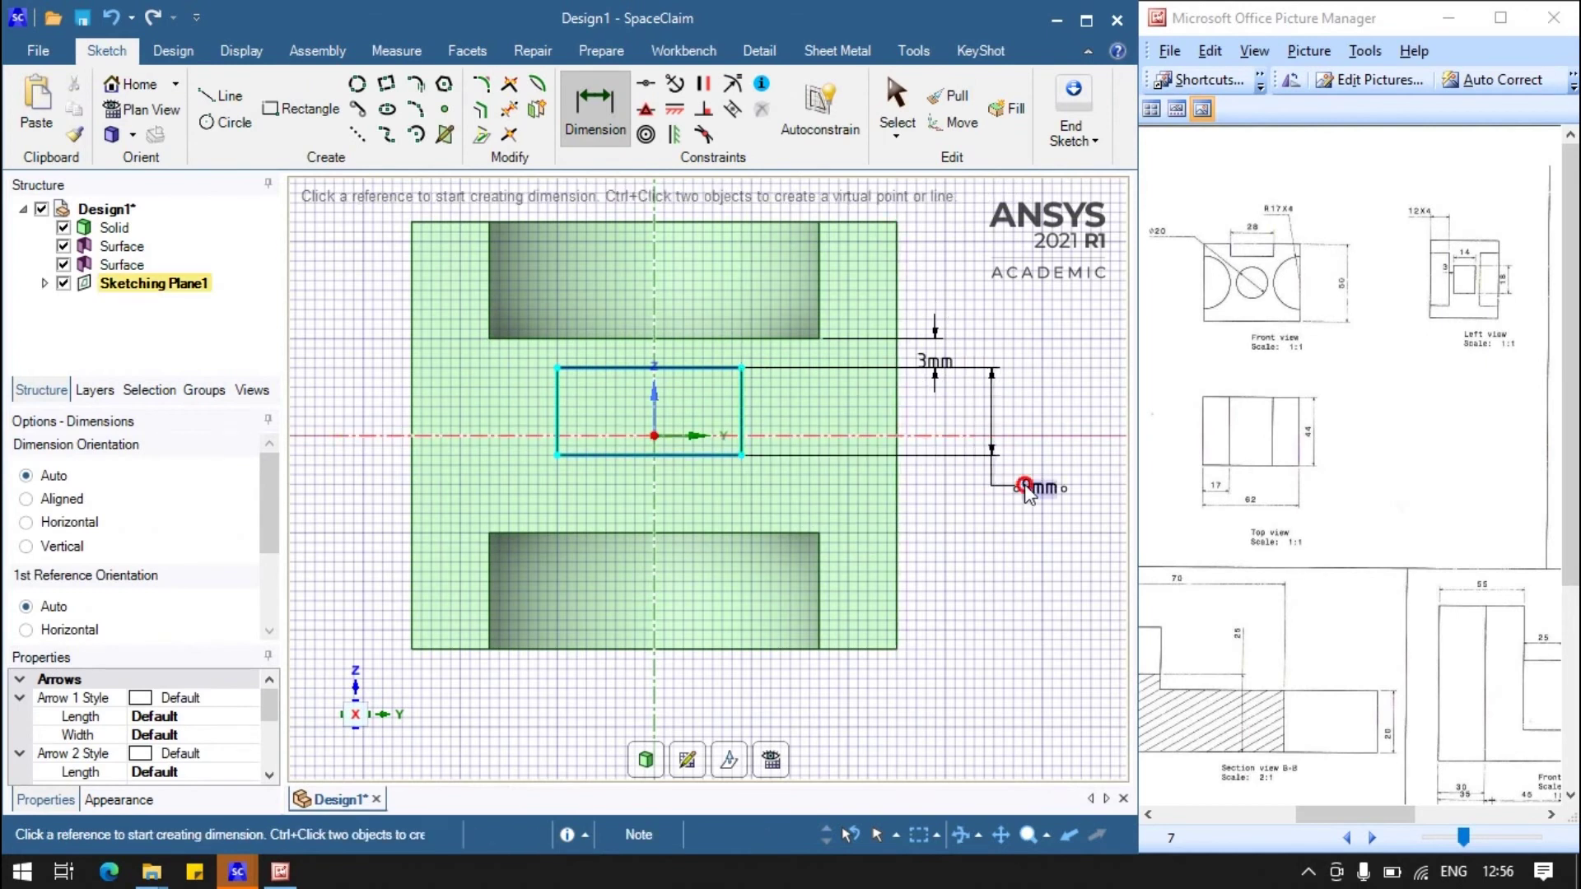
key(Return)
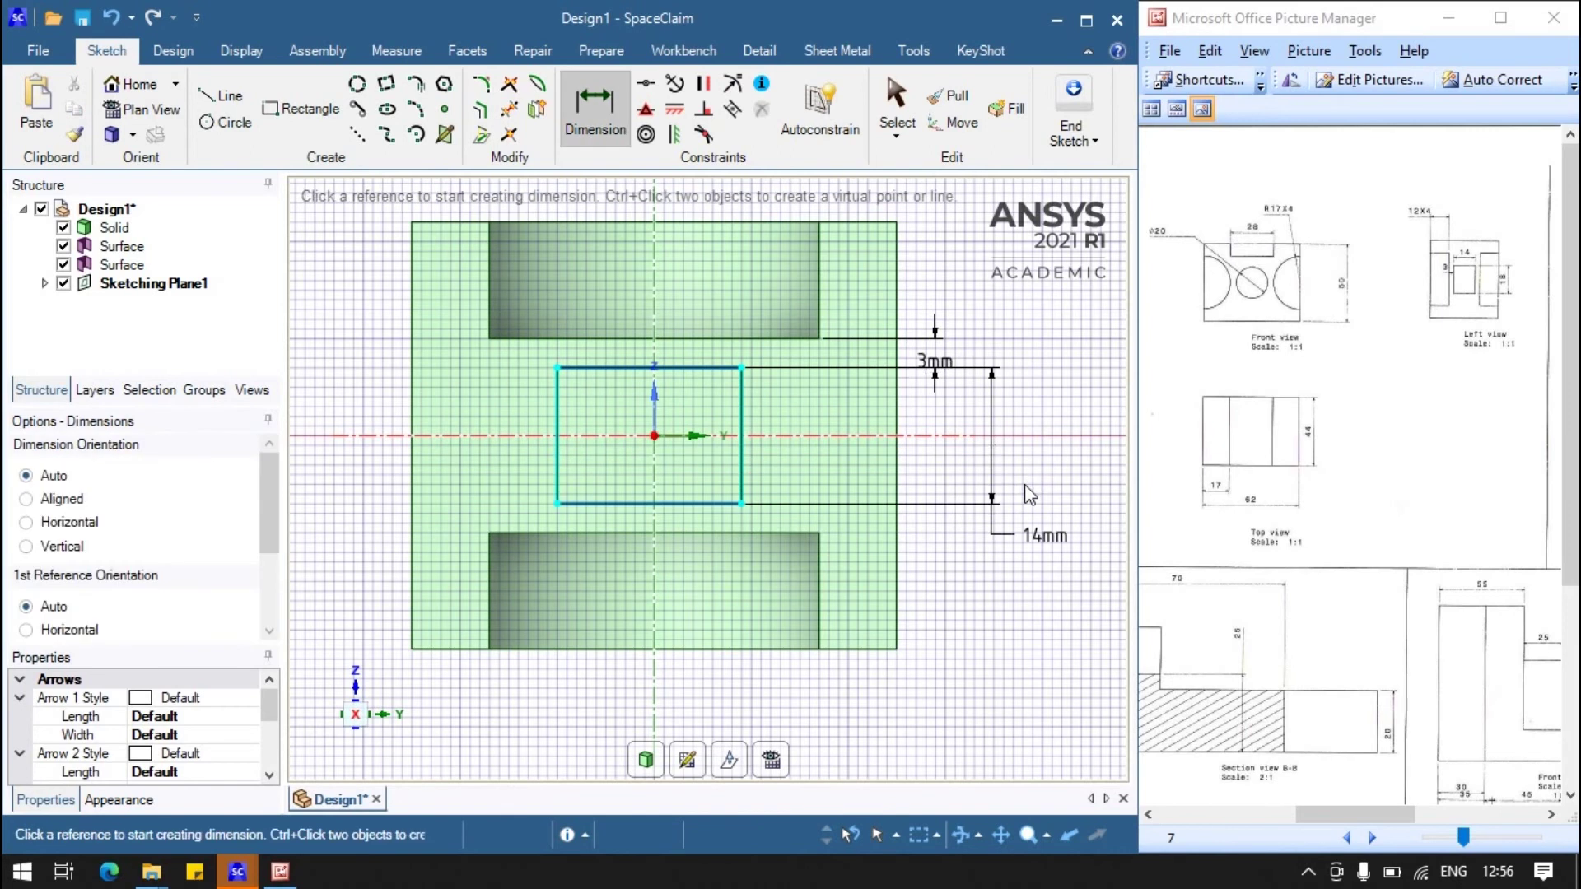
Step: Set the pocket rectangle's width to 18 mm
click(562, 457)
click(741, 463)
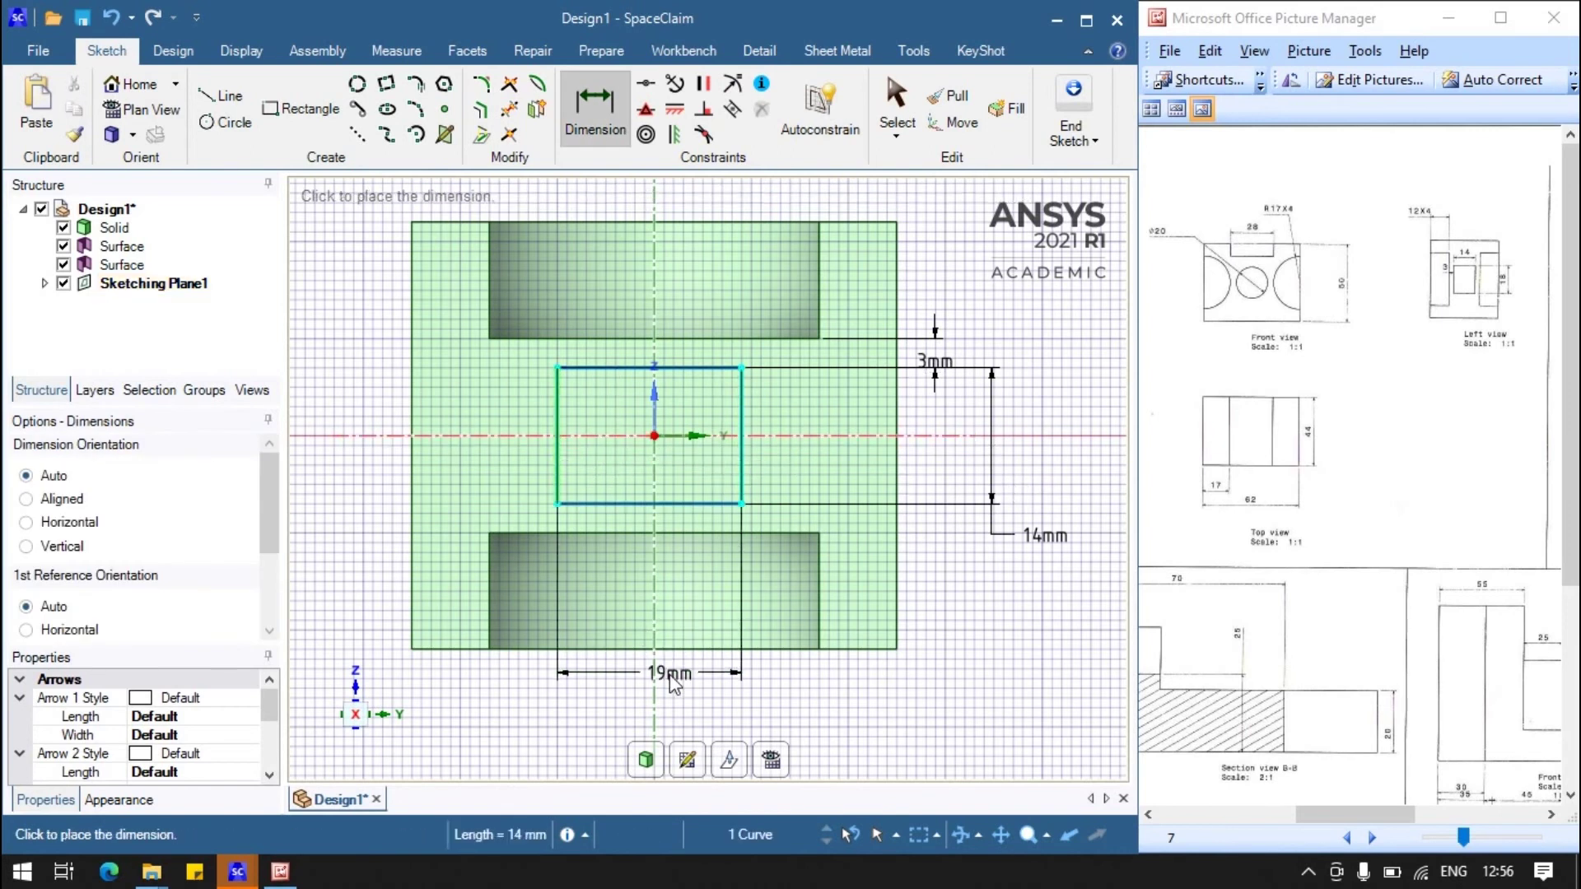
click(682, 698)
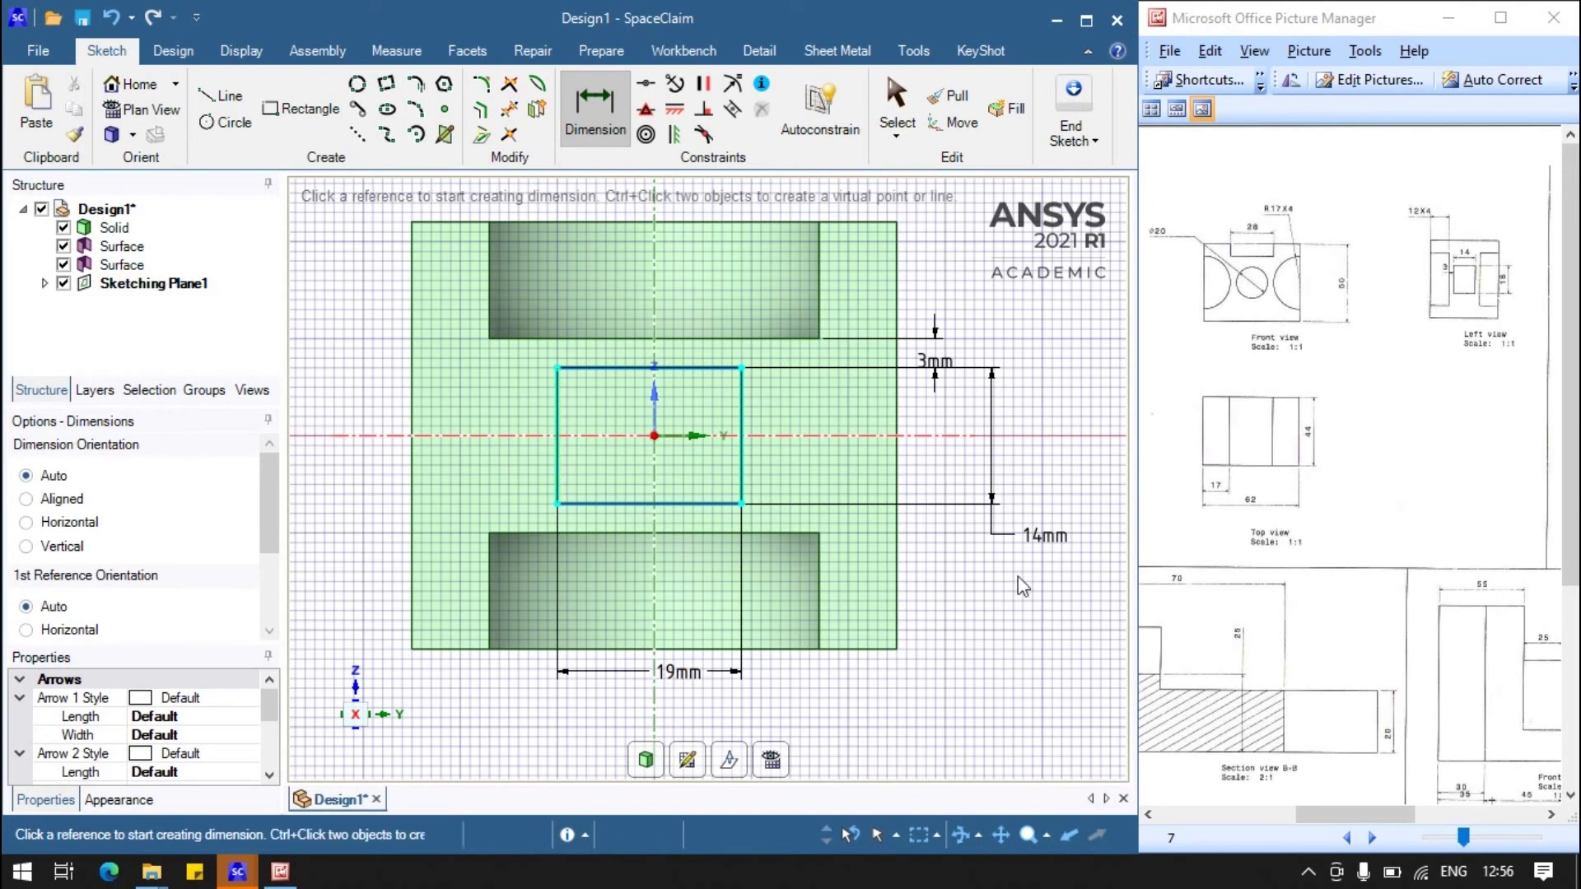
click(680, 682)
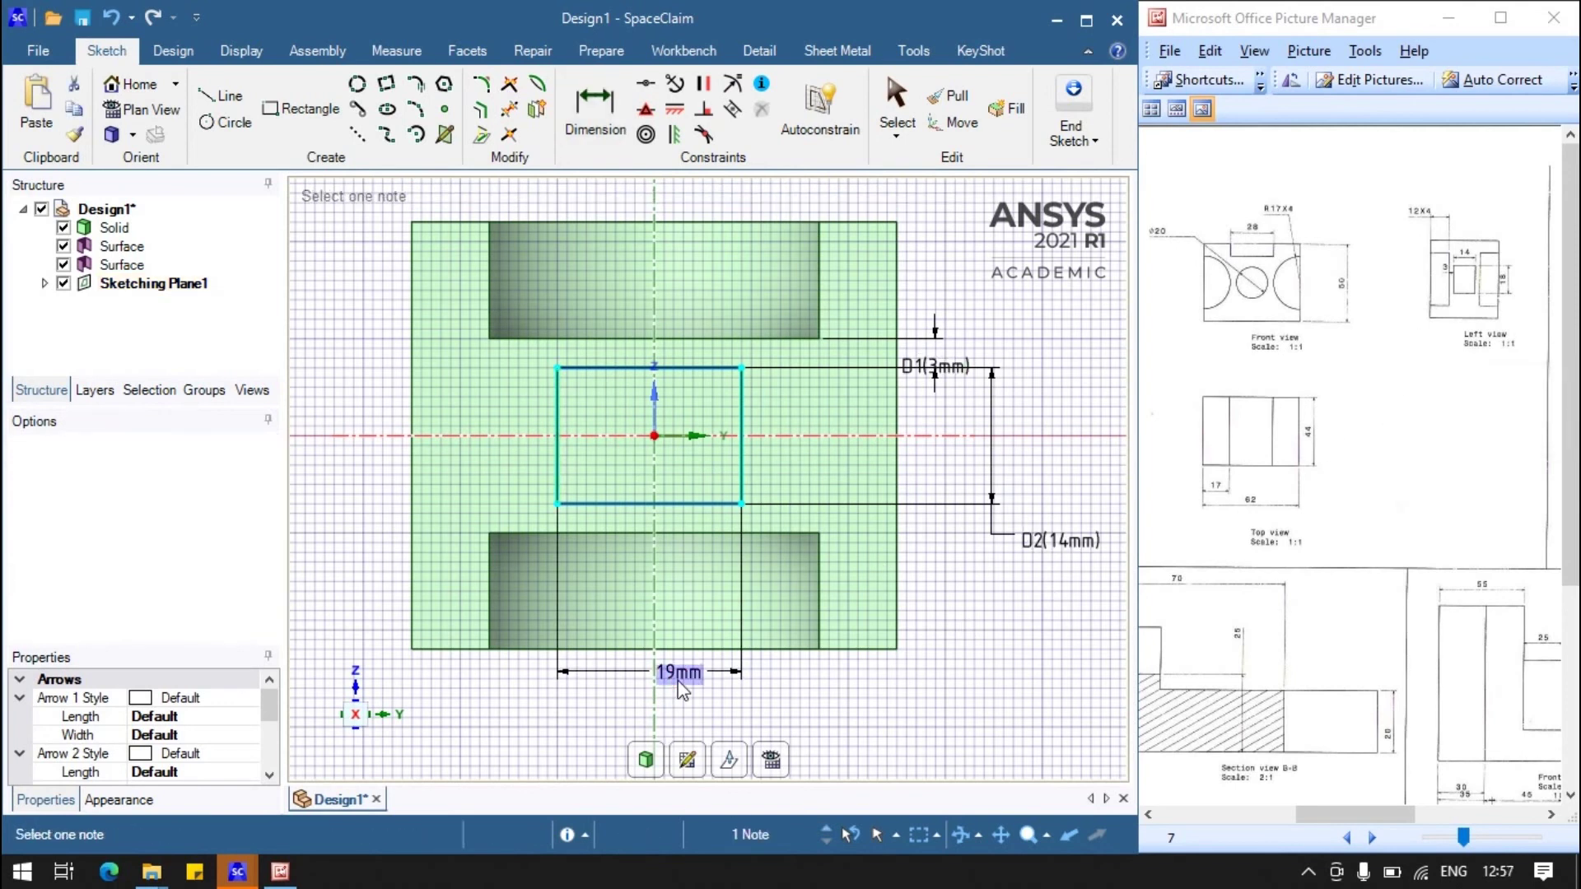
text(18)
key(Return)
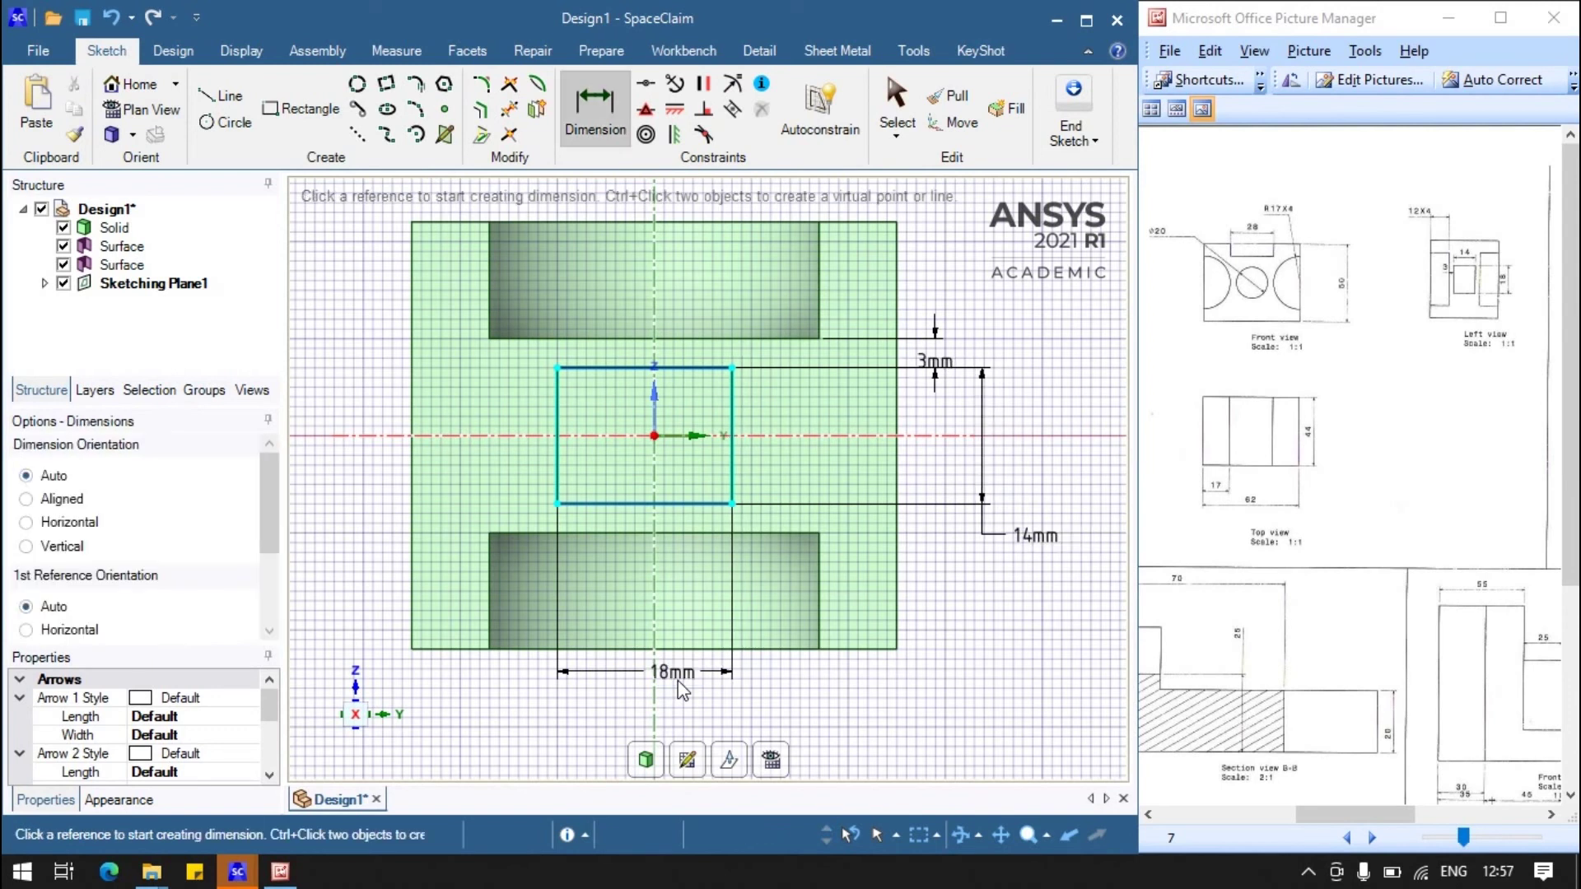
Step: Set the left edge 9 mm (18/2) from the vertical axis
click(564, 466)
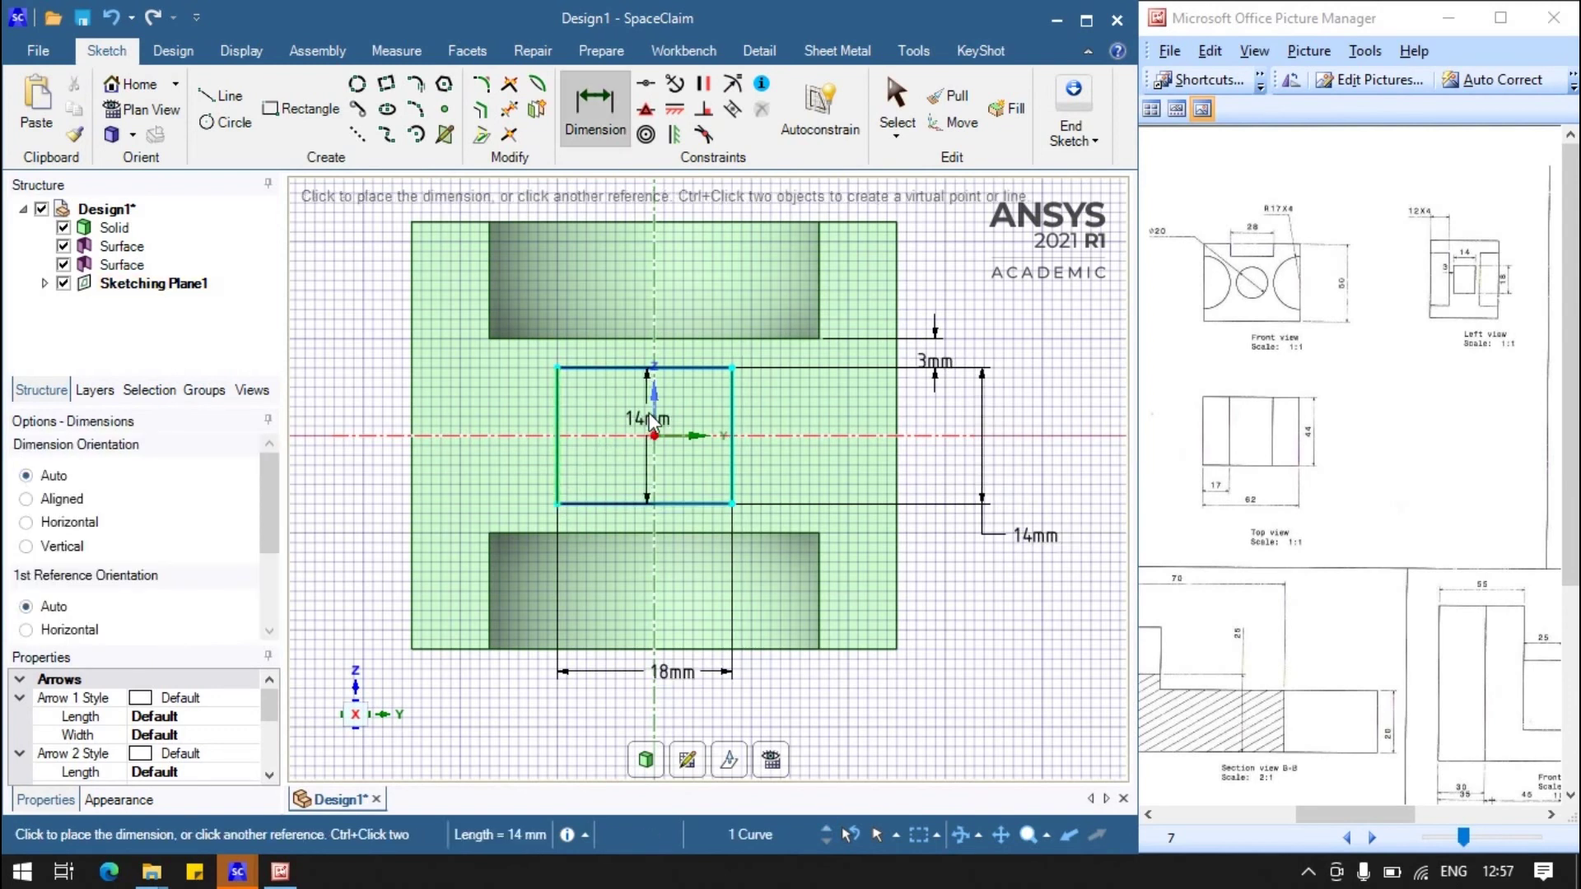
click(659, 378)
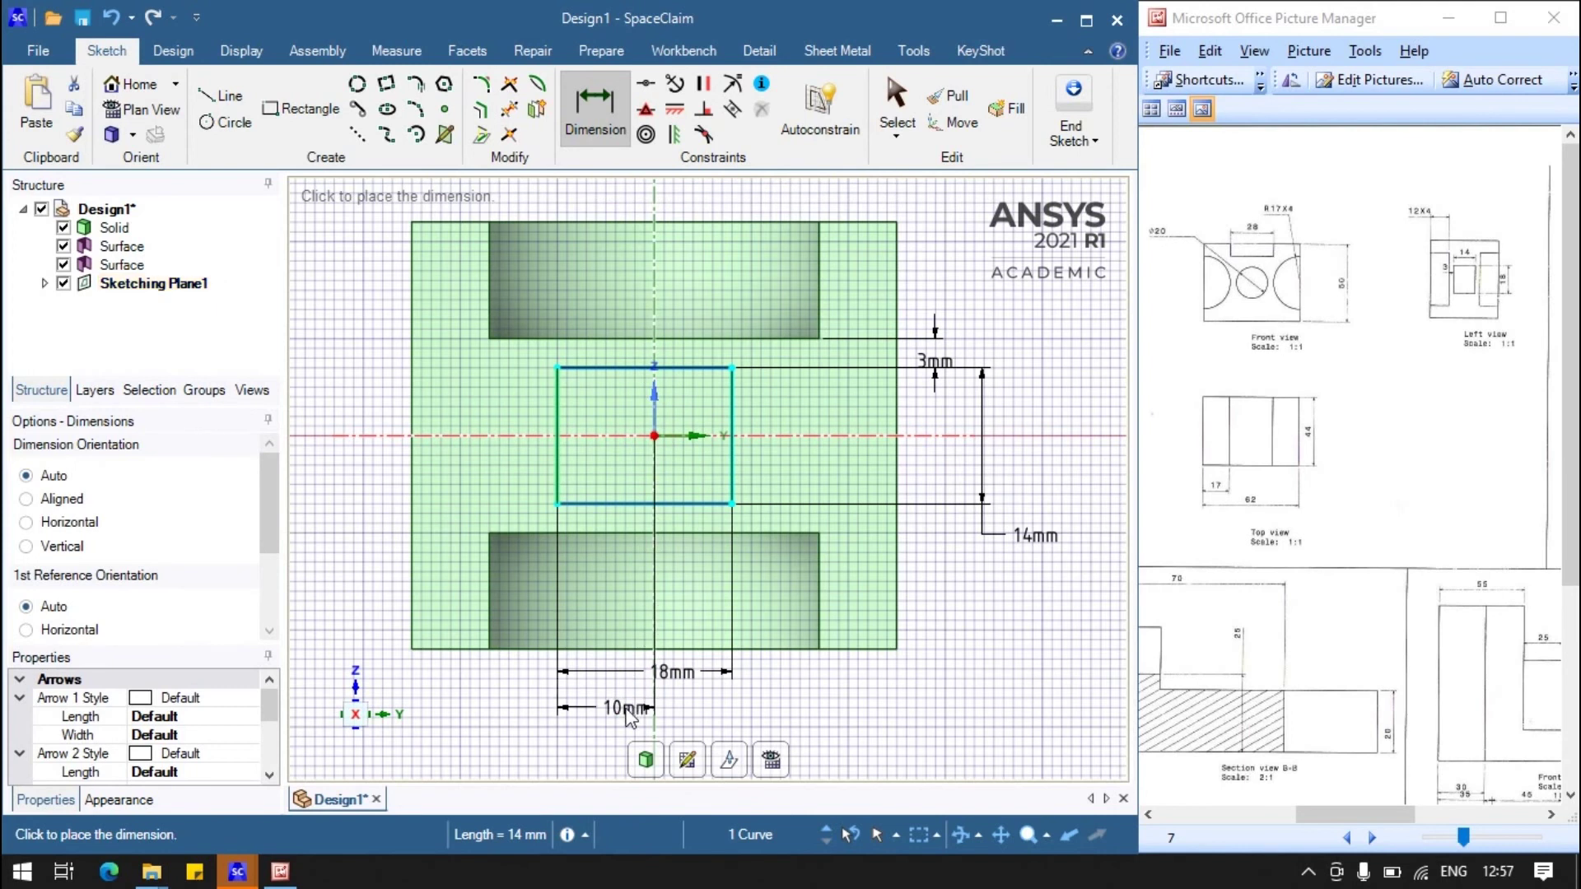
click(626, 713)
click(626, 713)
key(BackSpace)
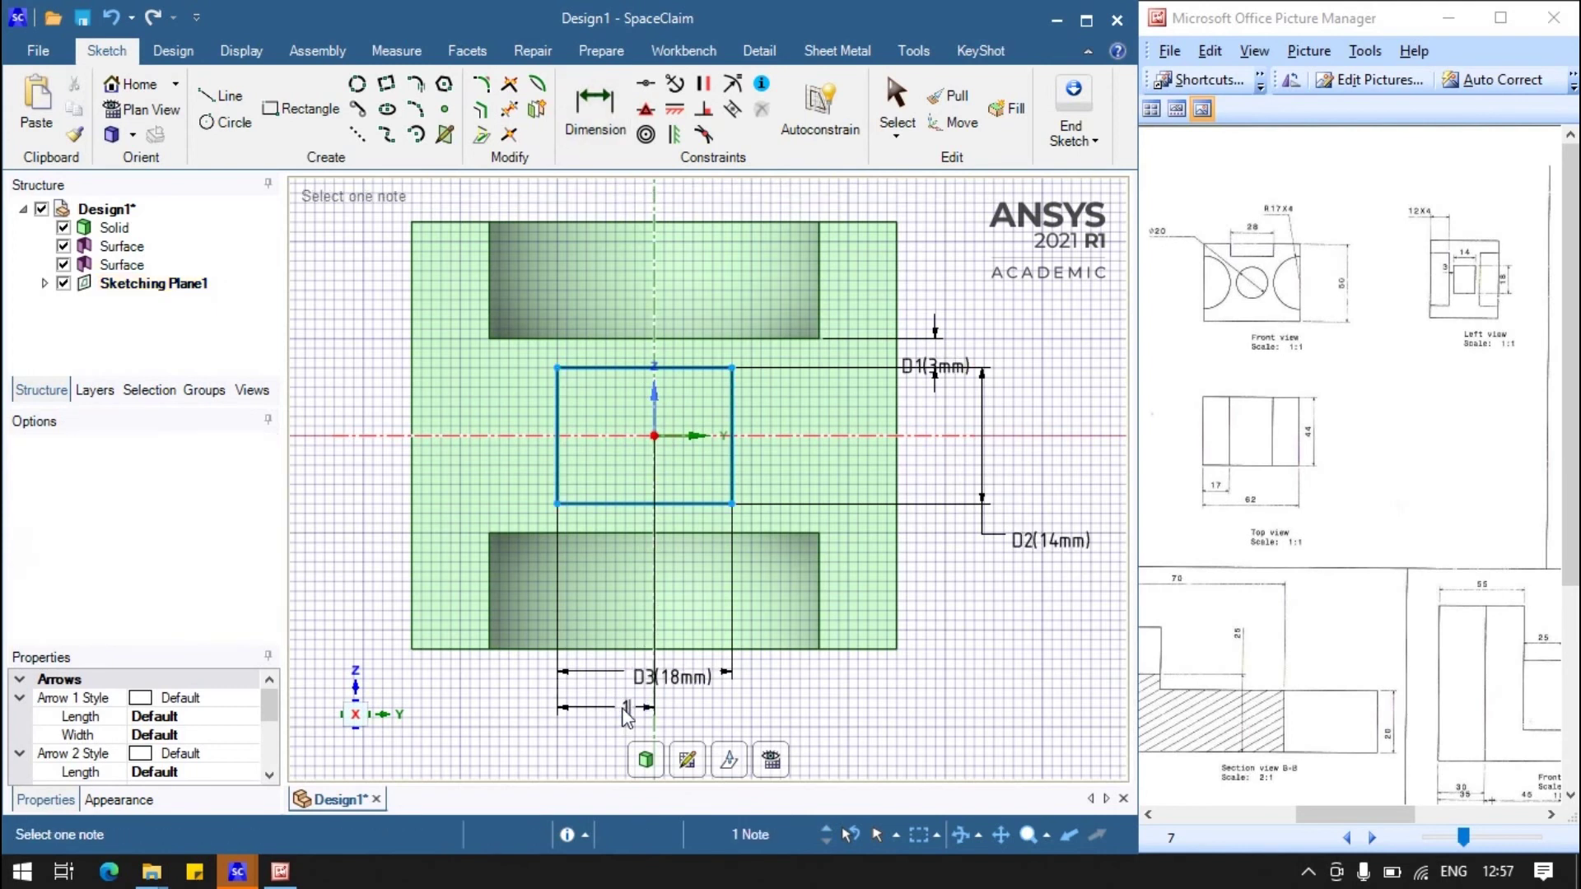
text(18/2)
key(Return)
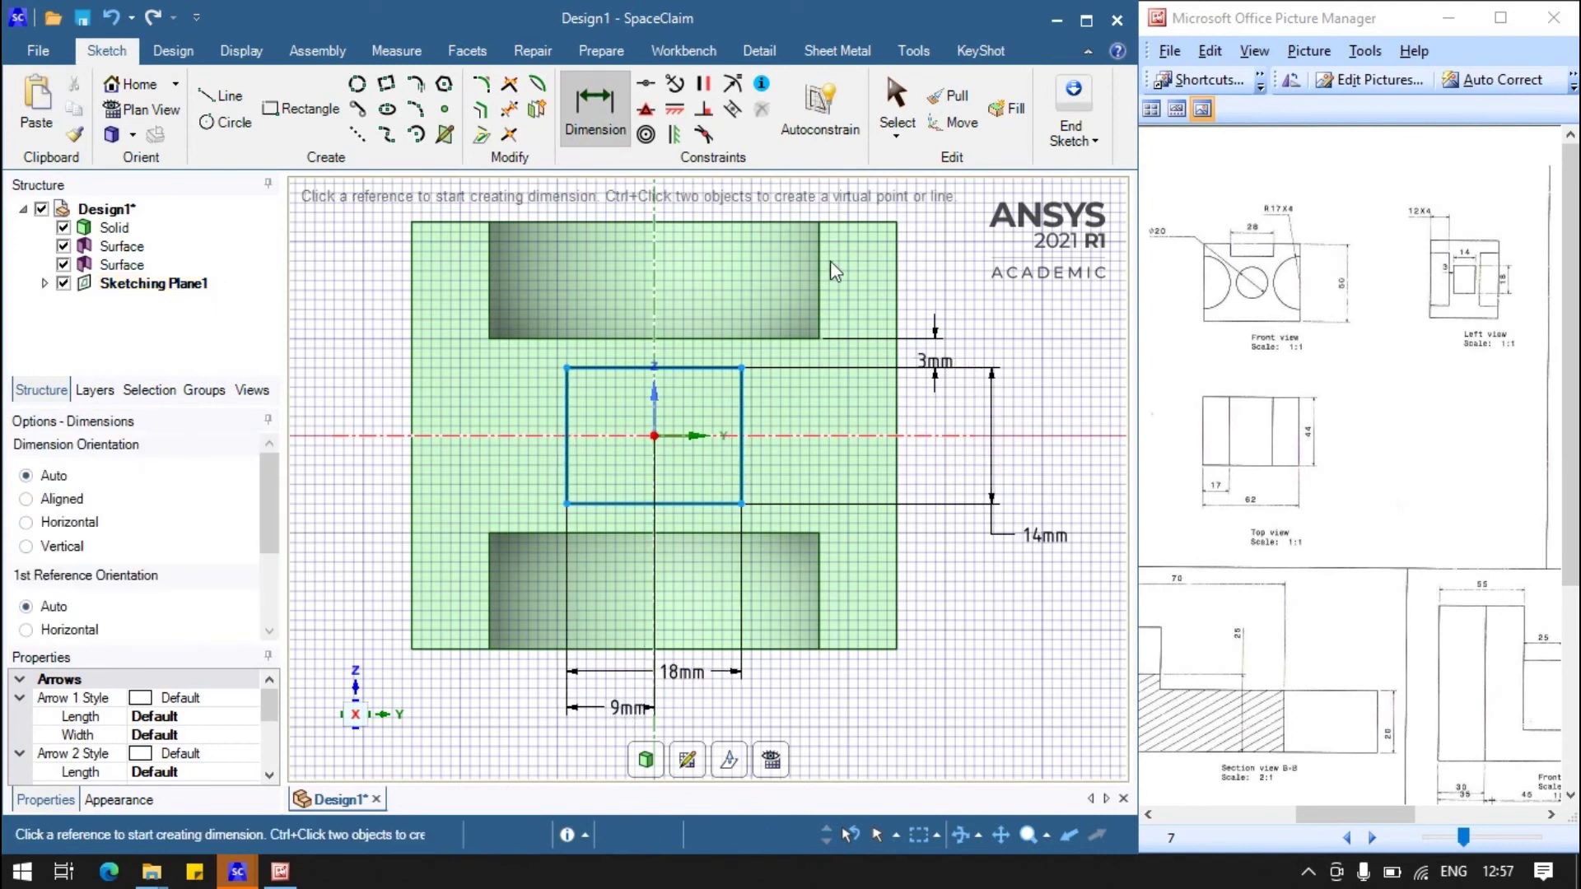
key(Escape)
Step: Pull the 18 × 14 mm rectangle through the block to cut a rectangular window
scroll(845, 417, down, 3)
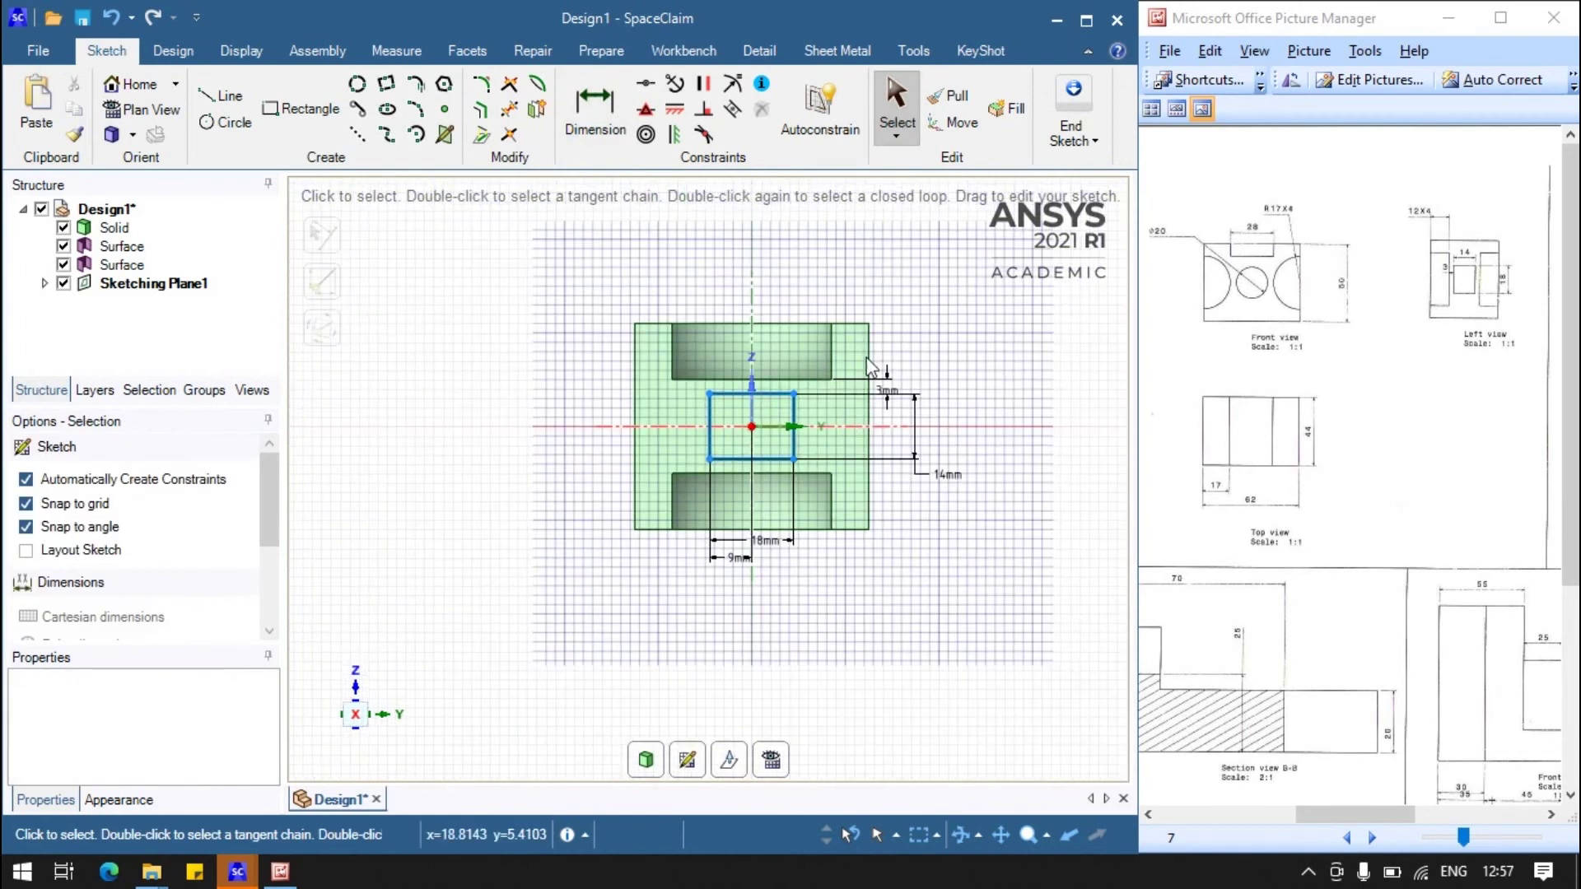
mouse_move(776, 357)
middle_down()
mouse_move(767, 521)
mouse_move(864, 462)
middle_up()
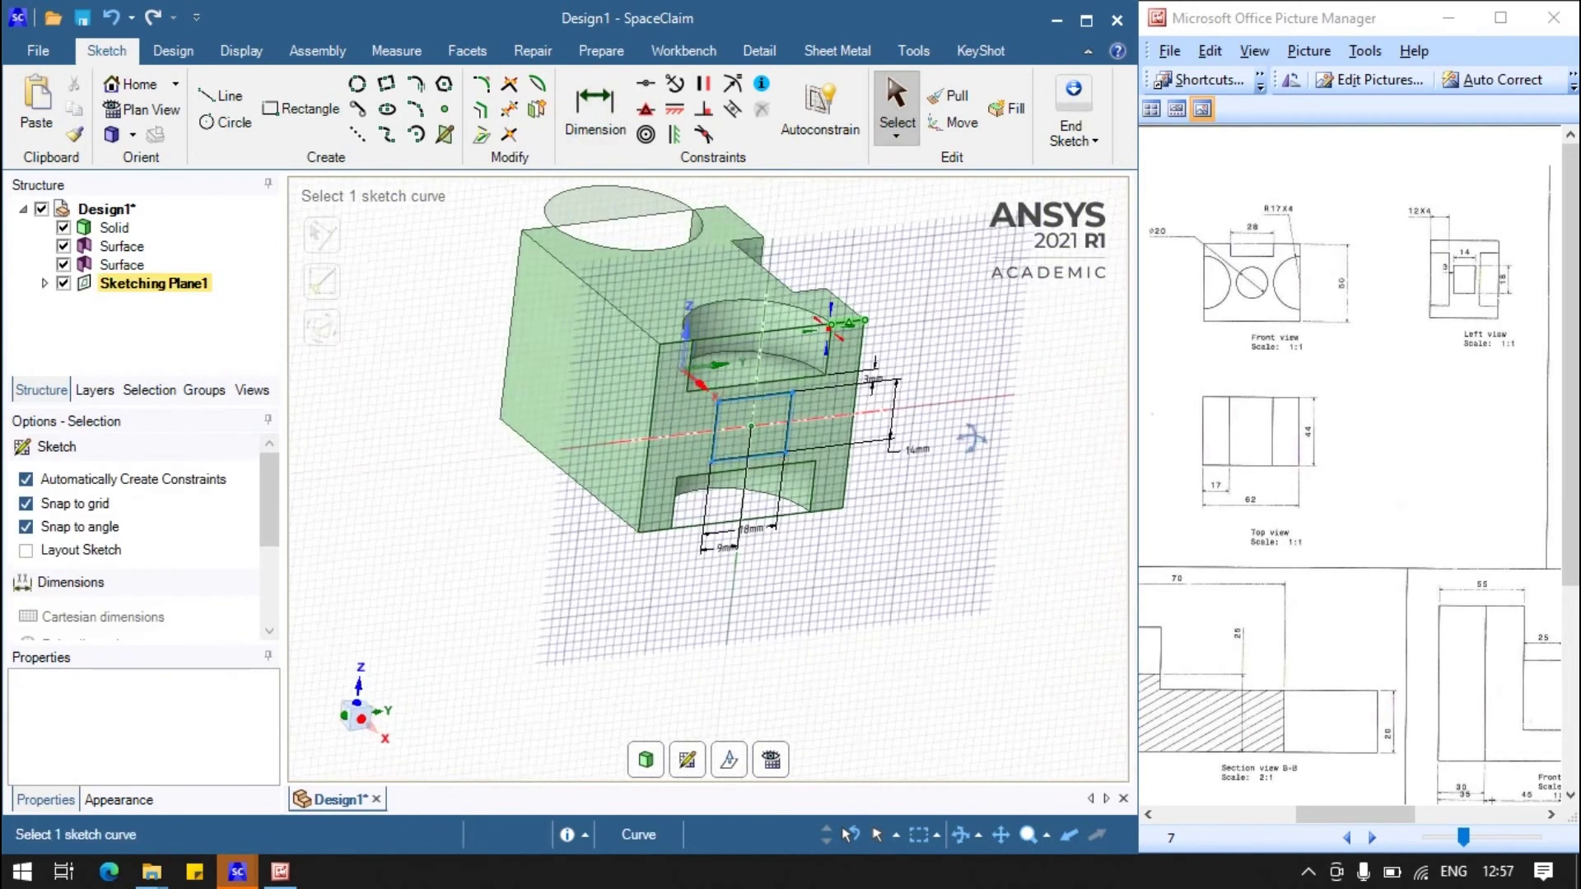
click(952, 96)
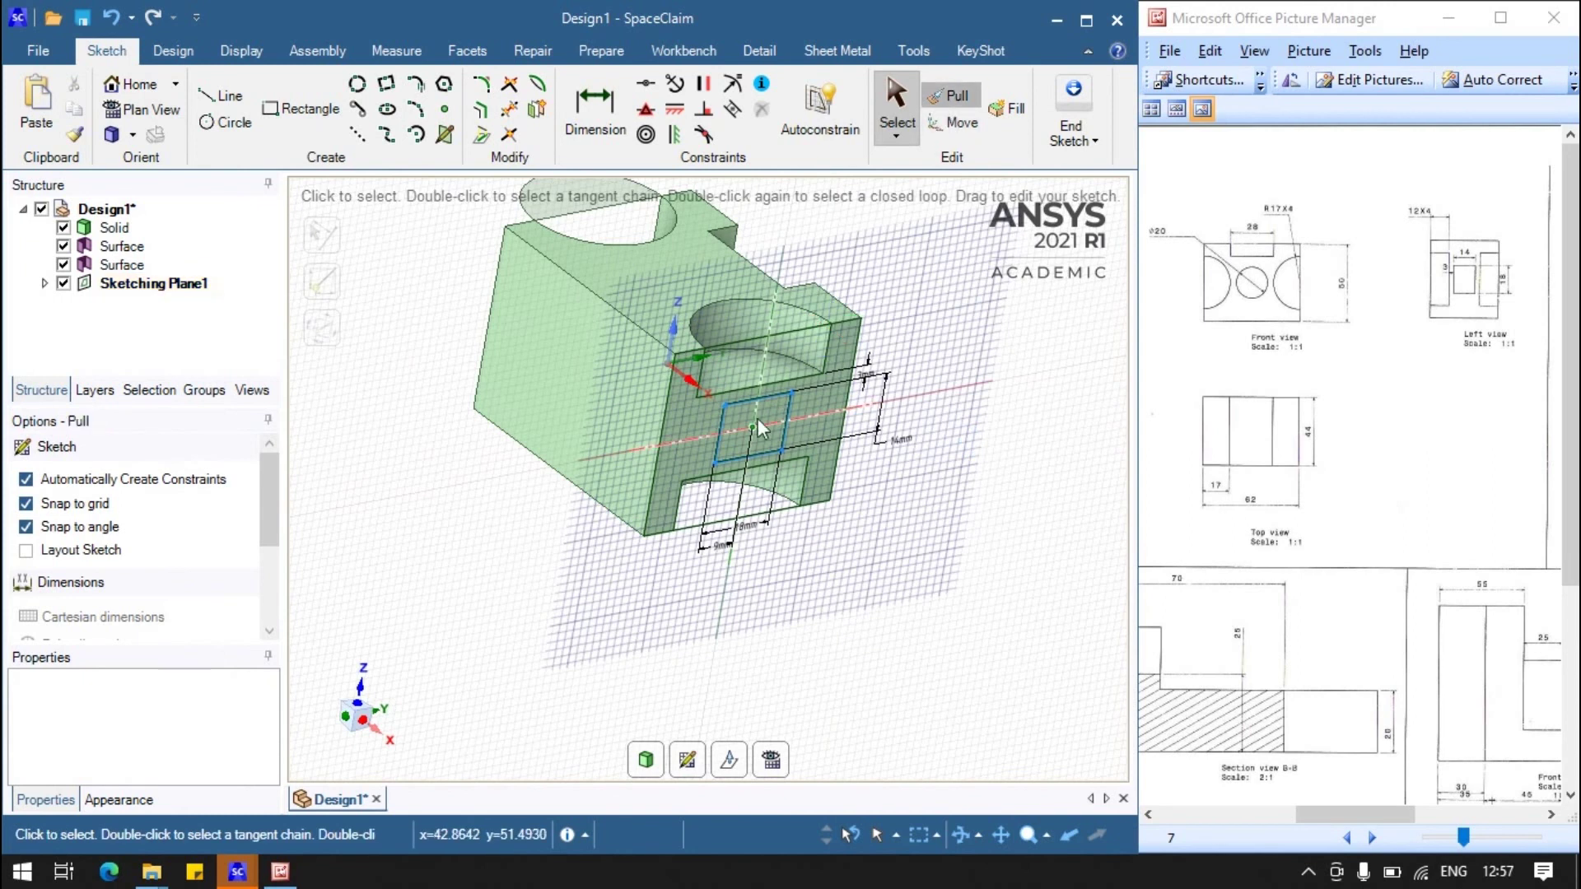
drag(769, 441, 462, 253)
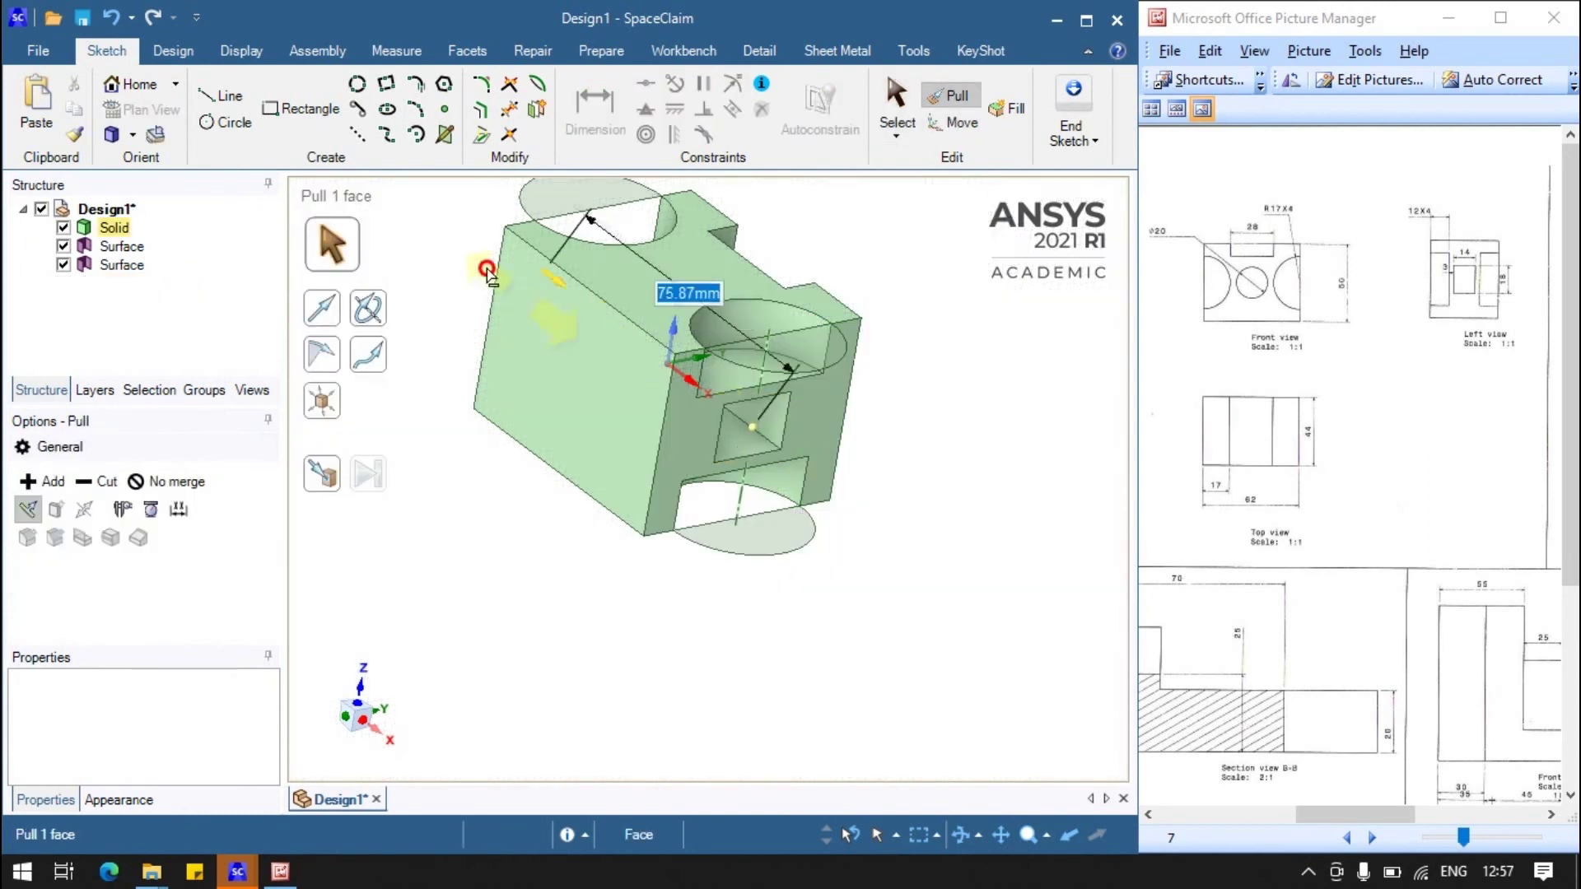
Step: Hide the two leftover surface bodies and turn the model to a face-on view
click(64, 246)
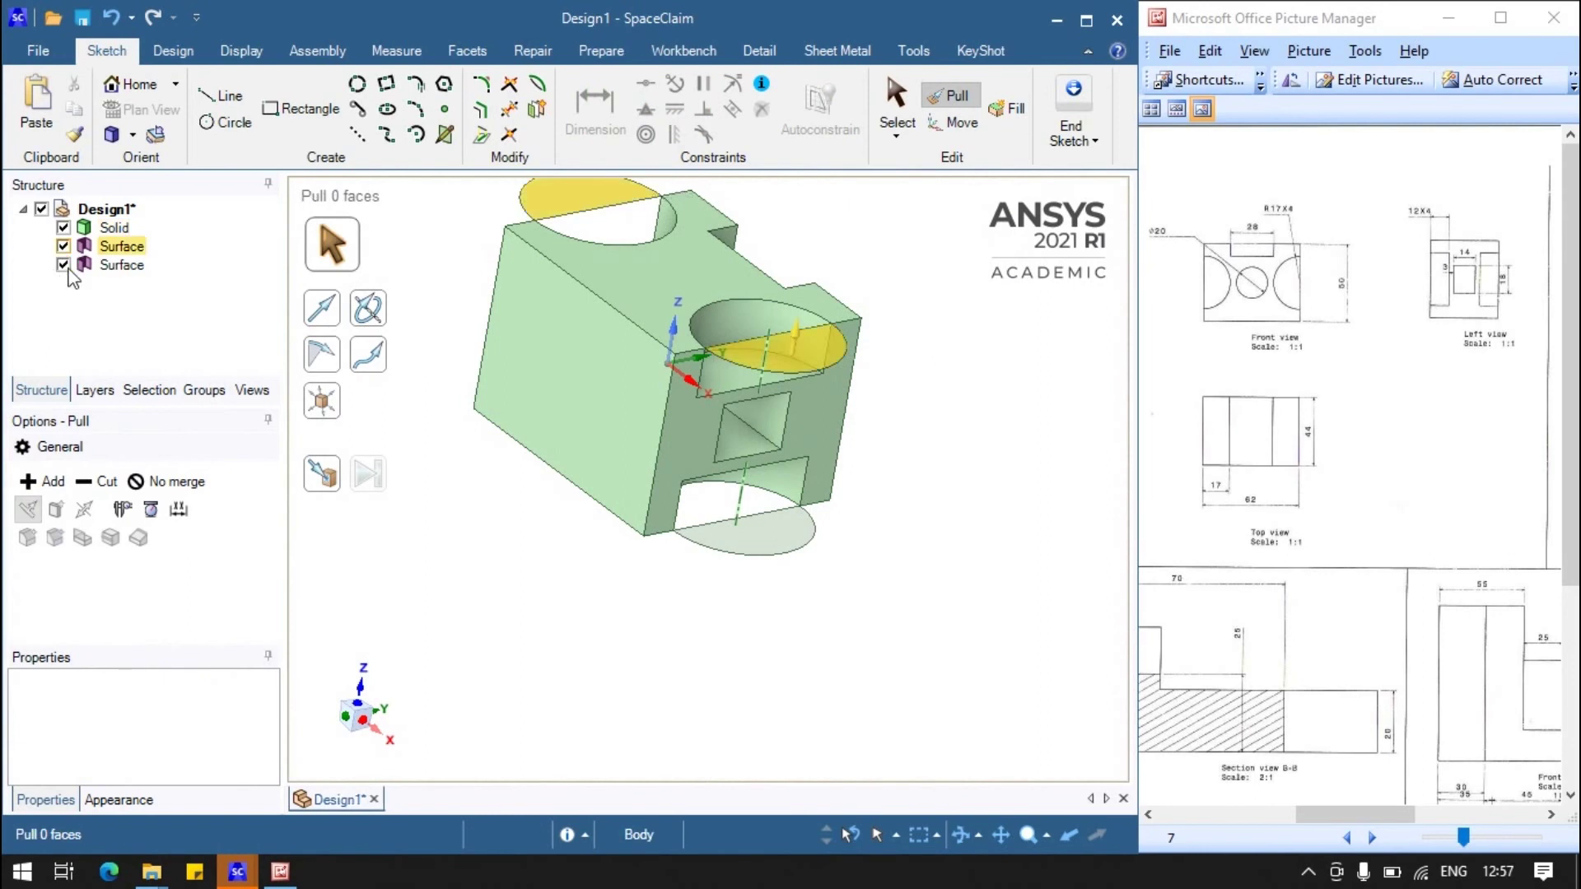
click(455, 284)
click(63, 264)
scroll(716, 453, down, 5)
scroll(685, 387, up, 4)
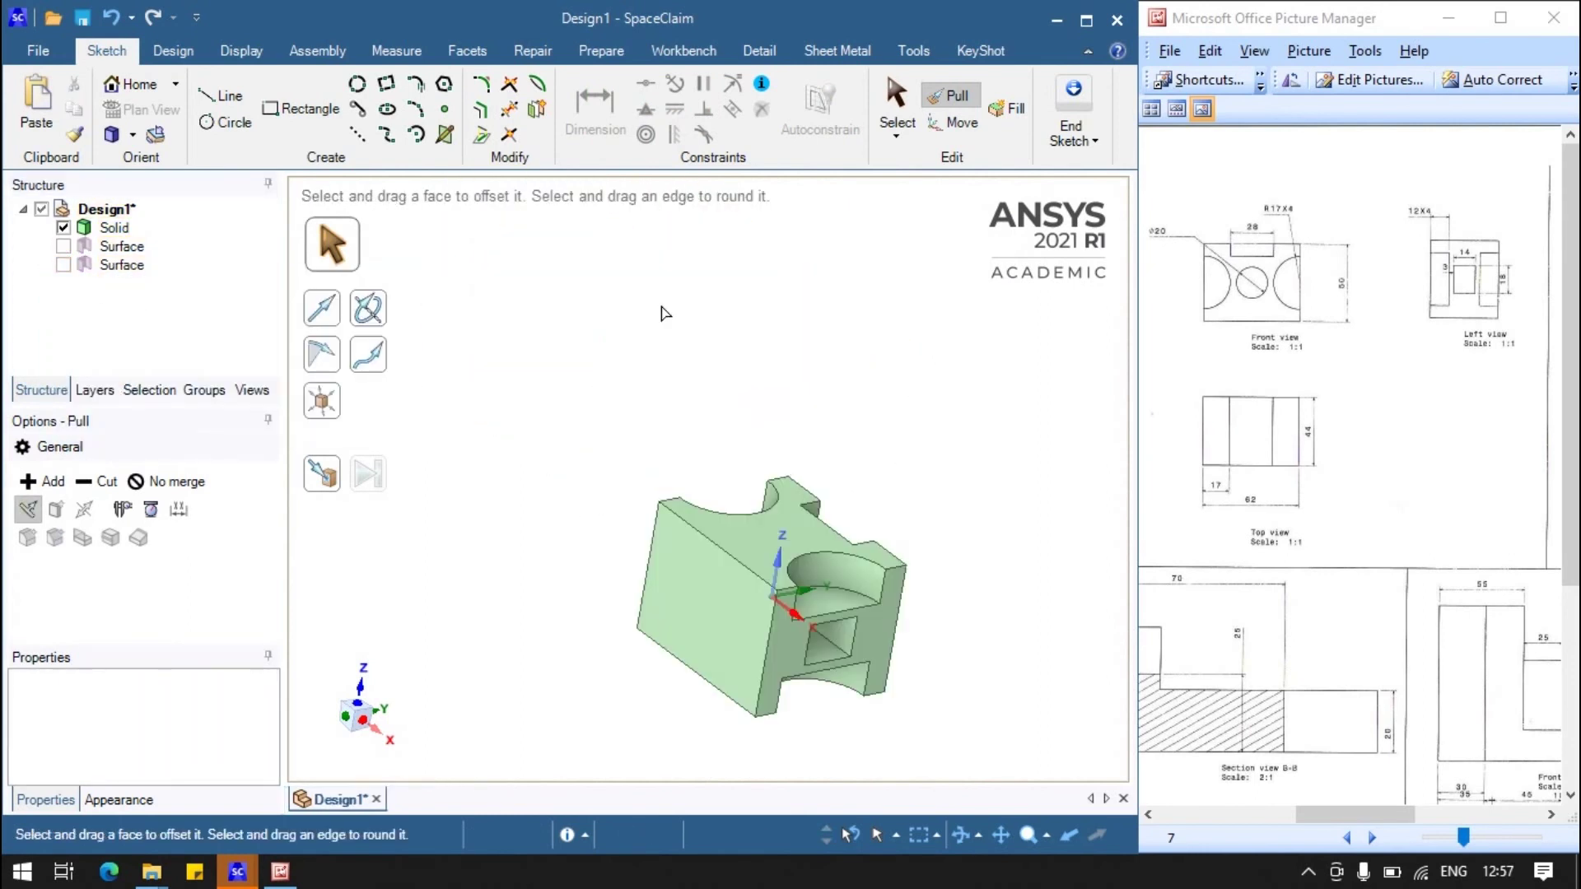
click(111, 134)
click(610, 494)
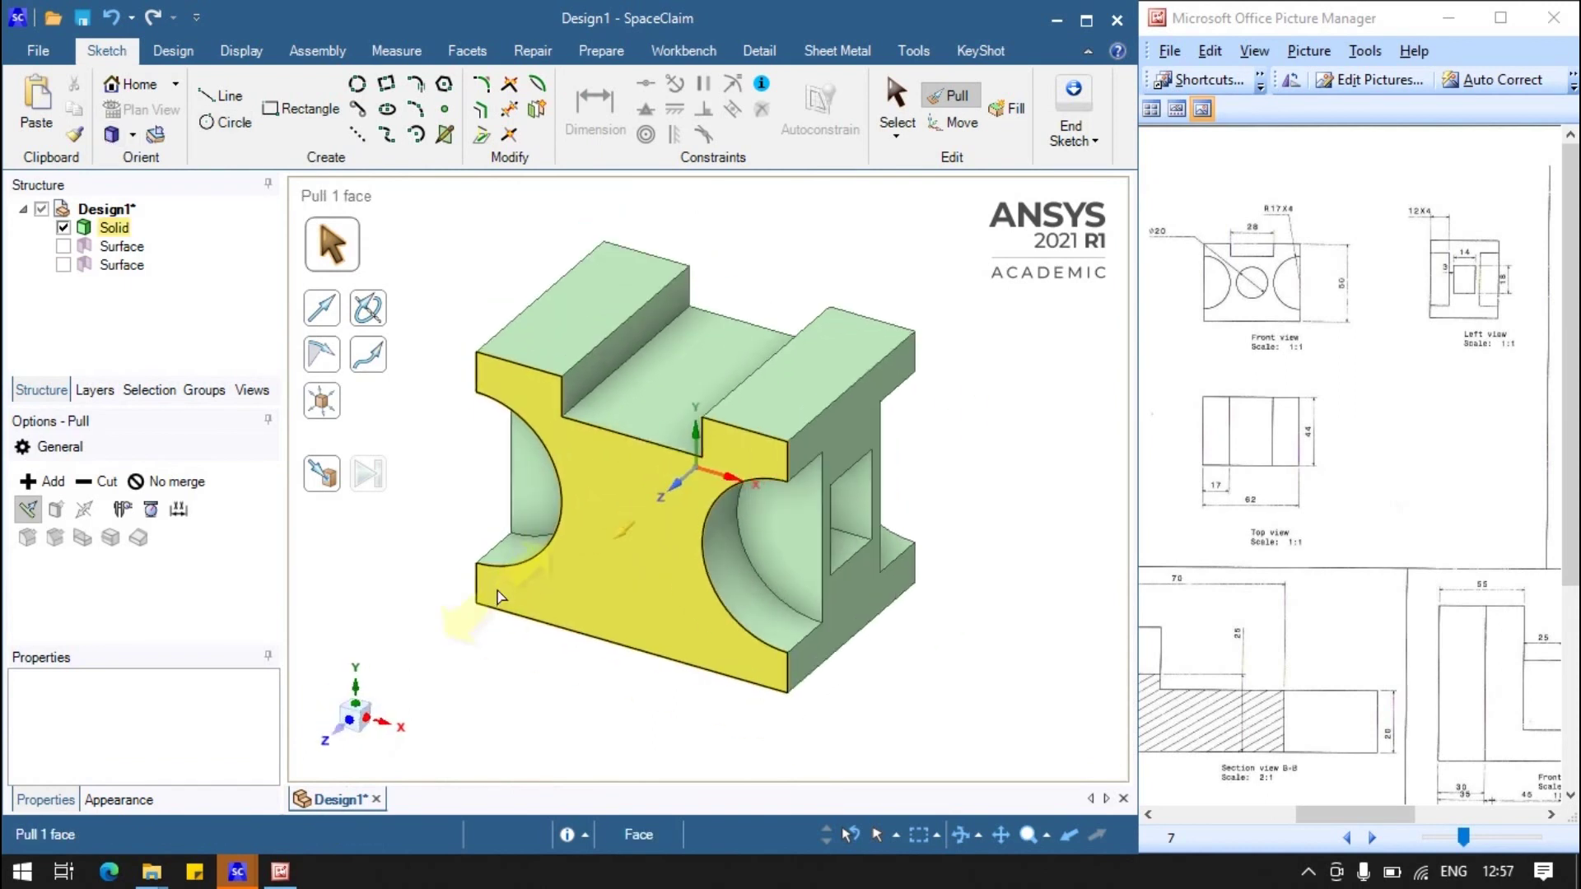
click(374, 402)
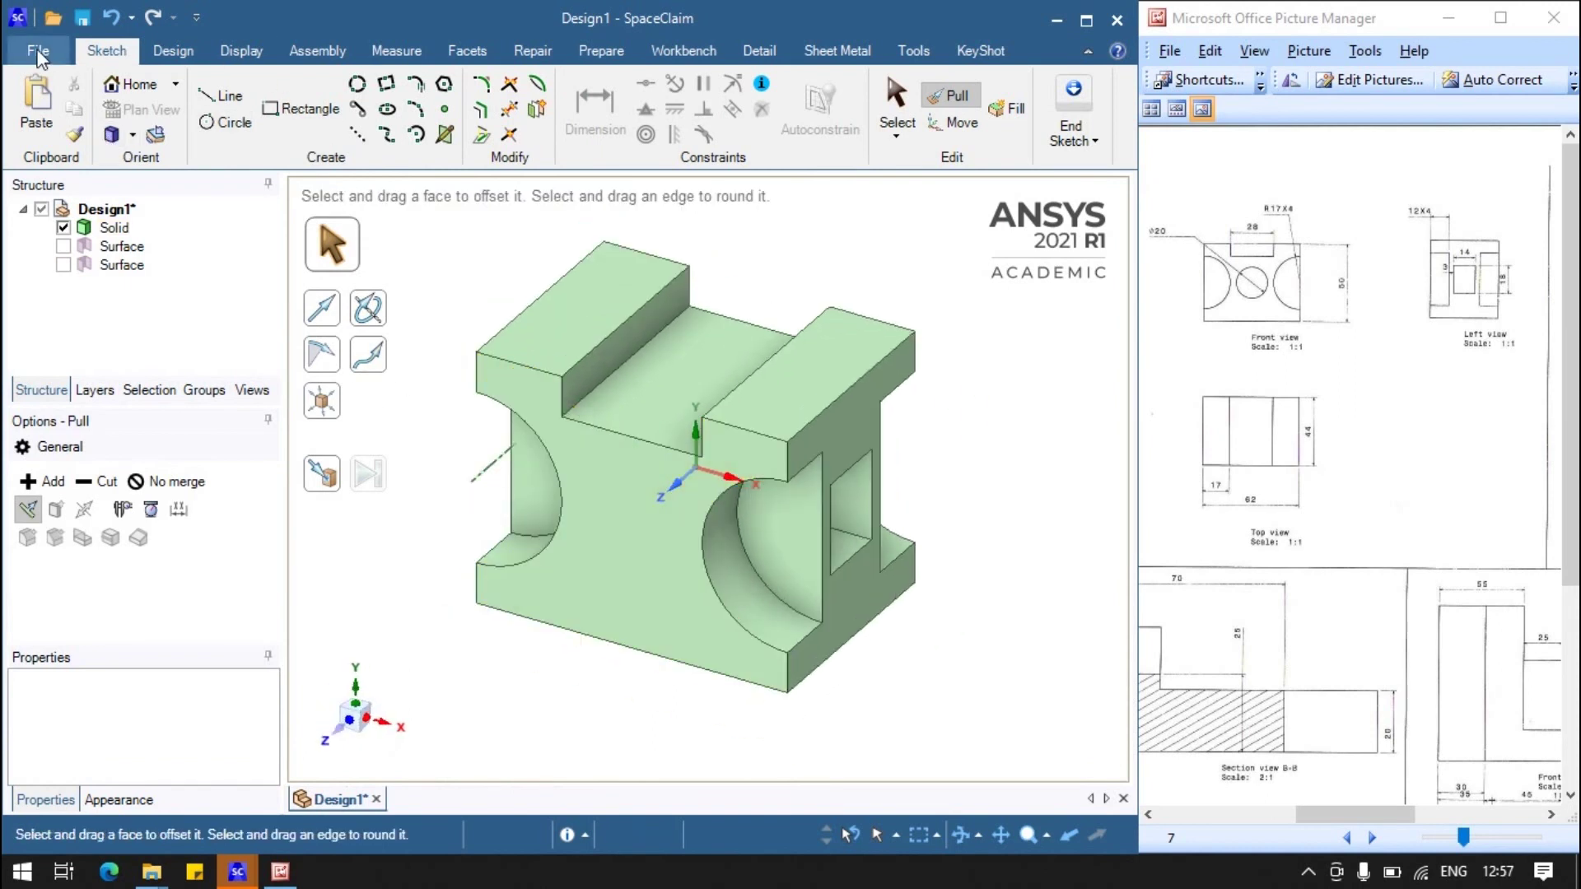
Step: Create a drawing sheet from the design and delete its Top View 2 and Right View 3
click(38, 56)
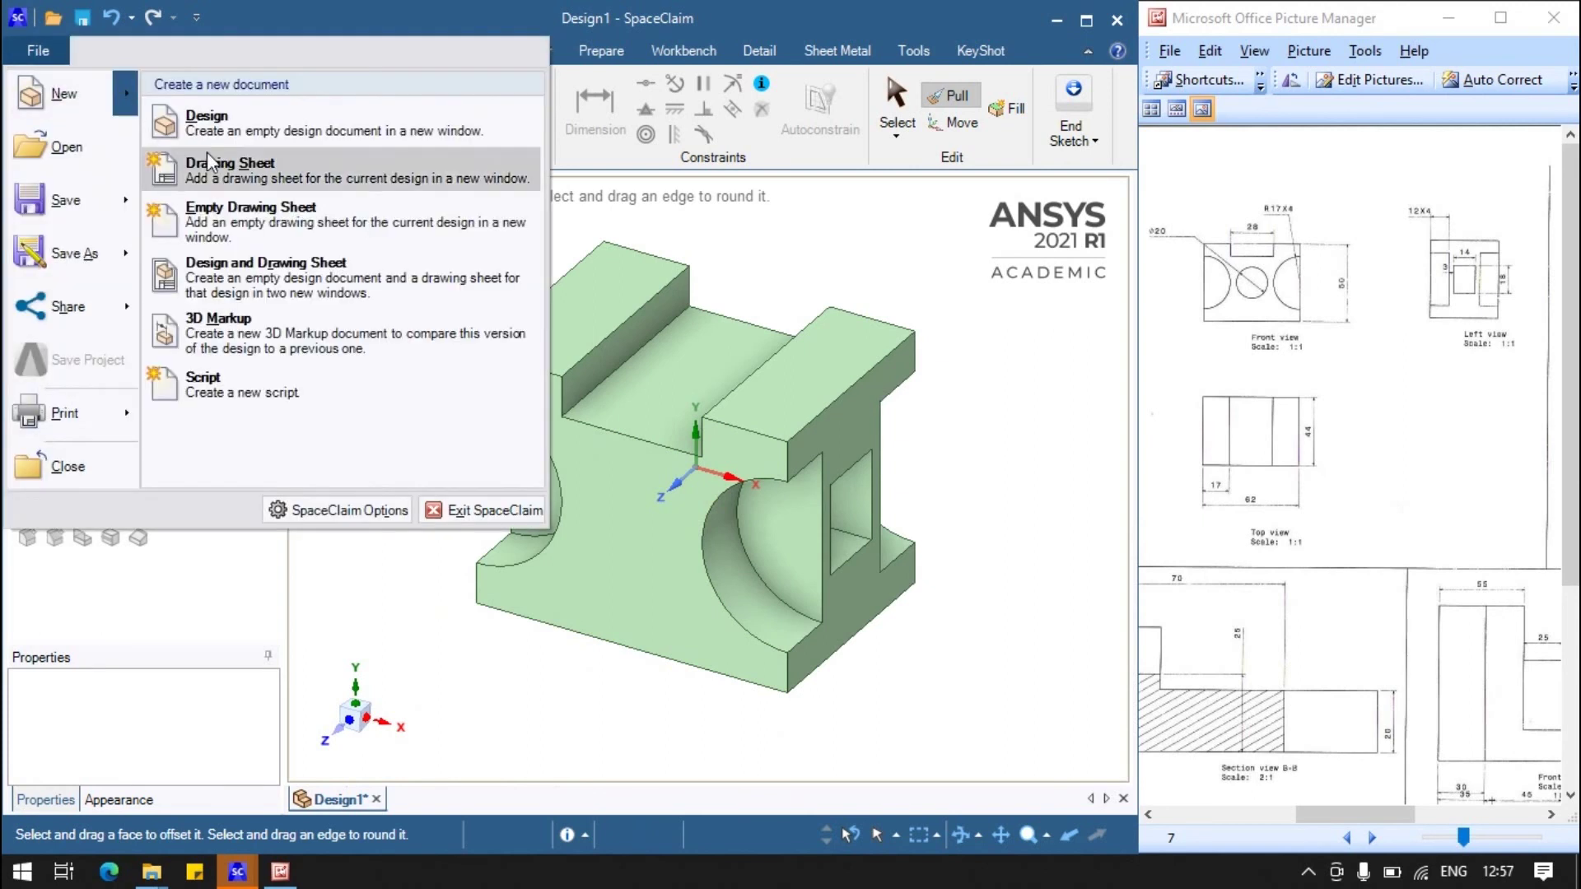
click(233, 182)
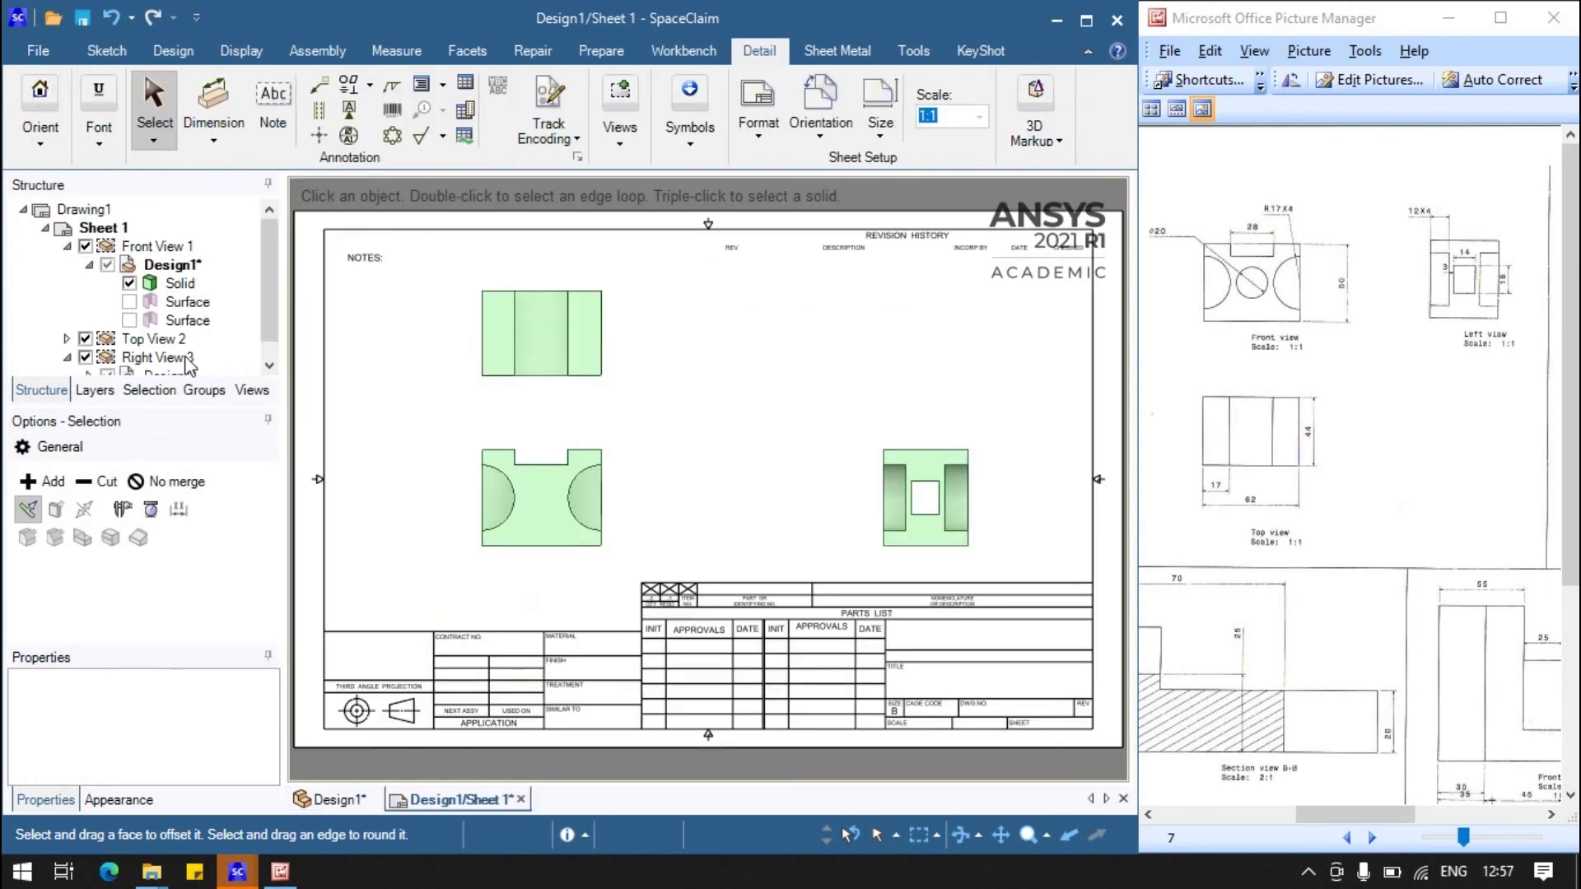
click(598, 388)
key(Delete)
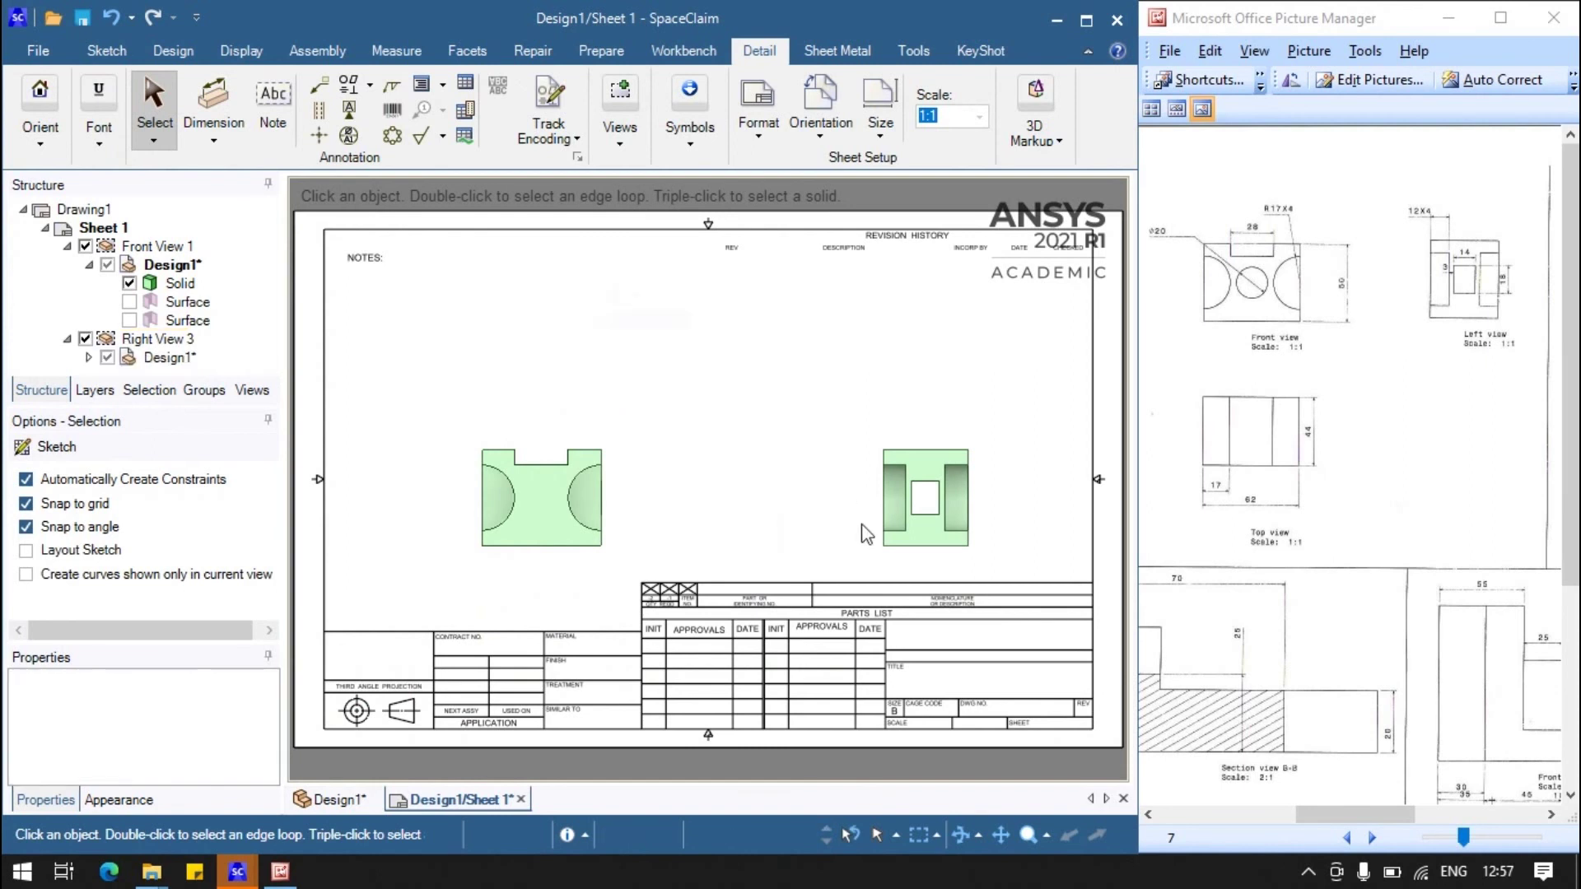
click(871, 527)
key(Delete)
Step: Move the front view higher and add a projected top view above it
drag(560, 445, 536, 303)
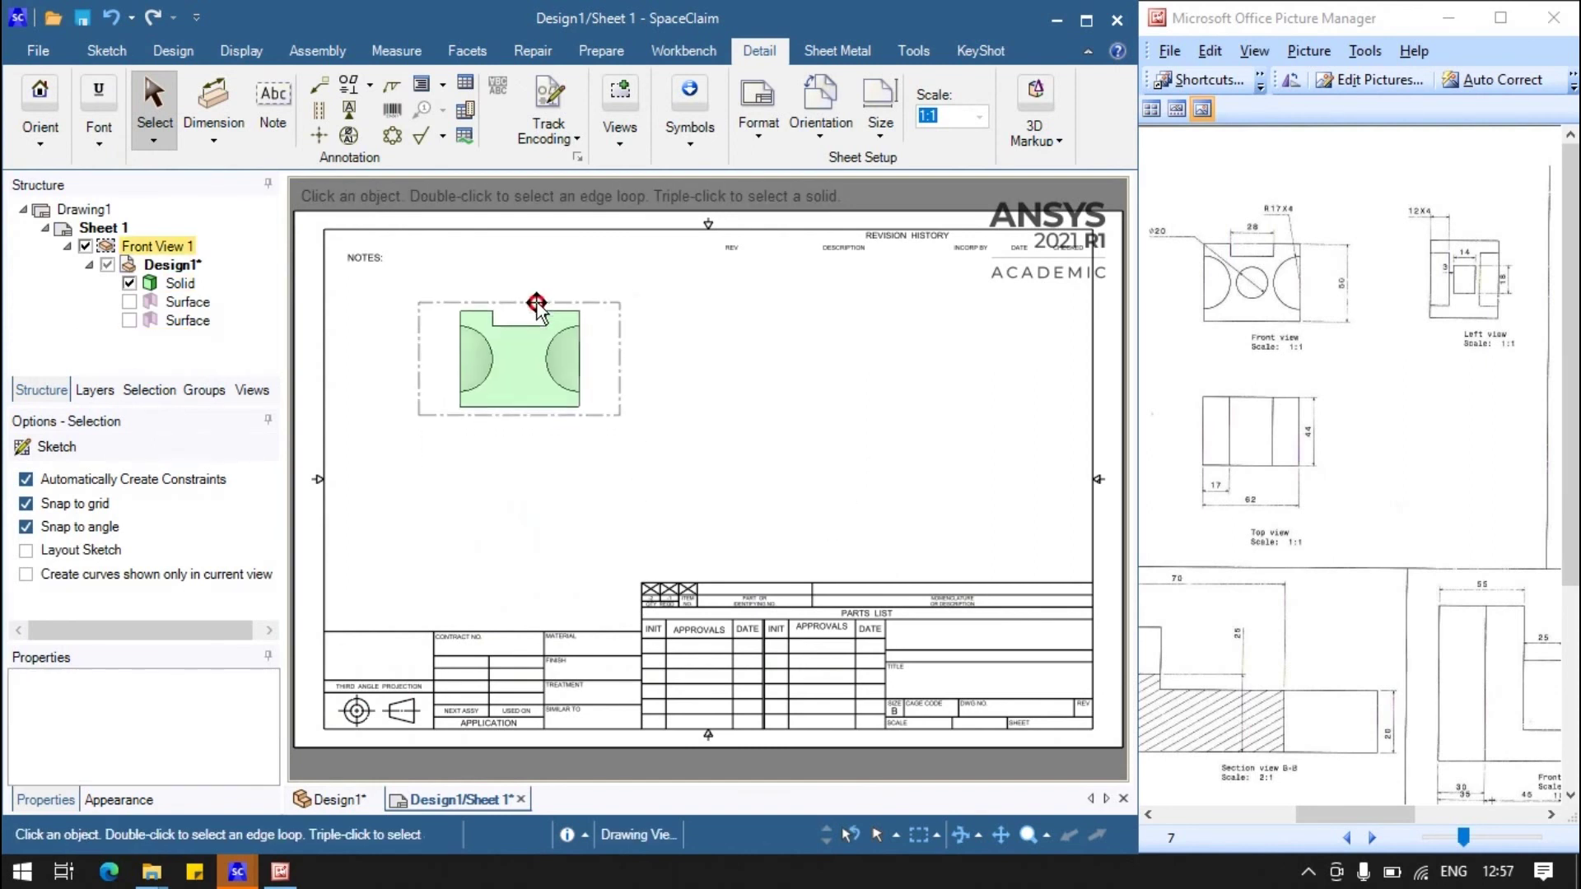
click(635, 386)
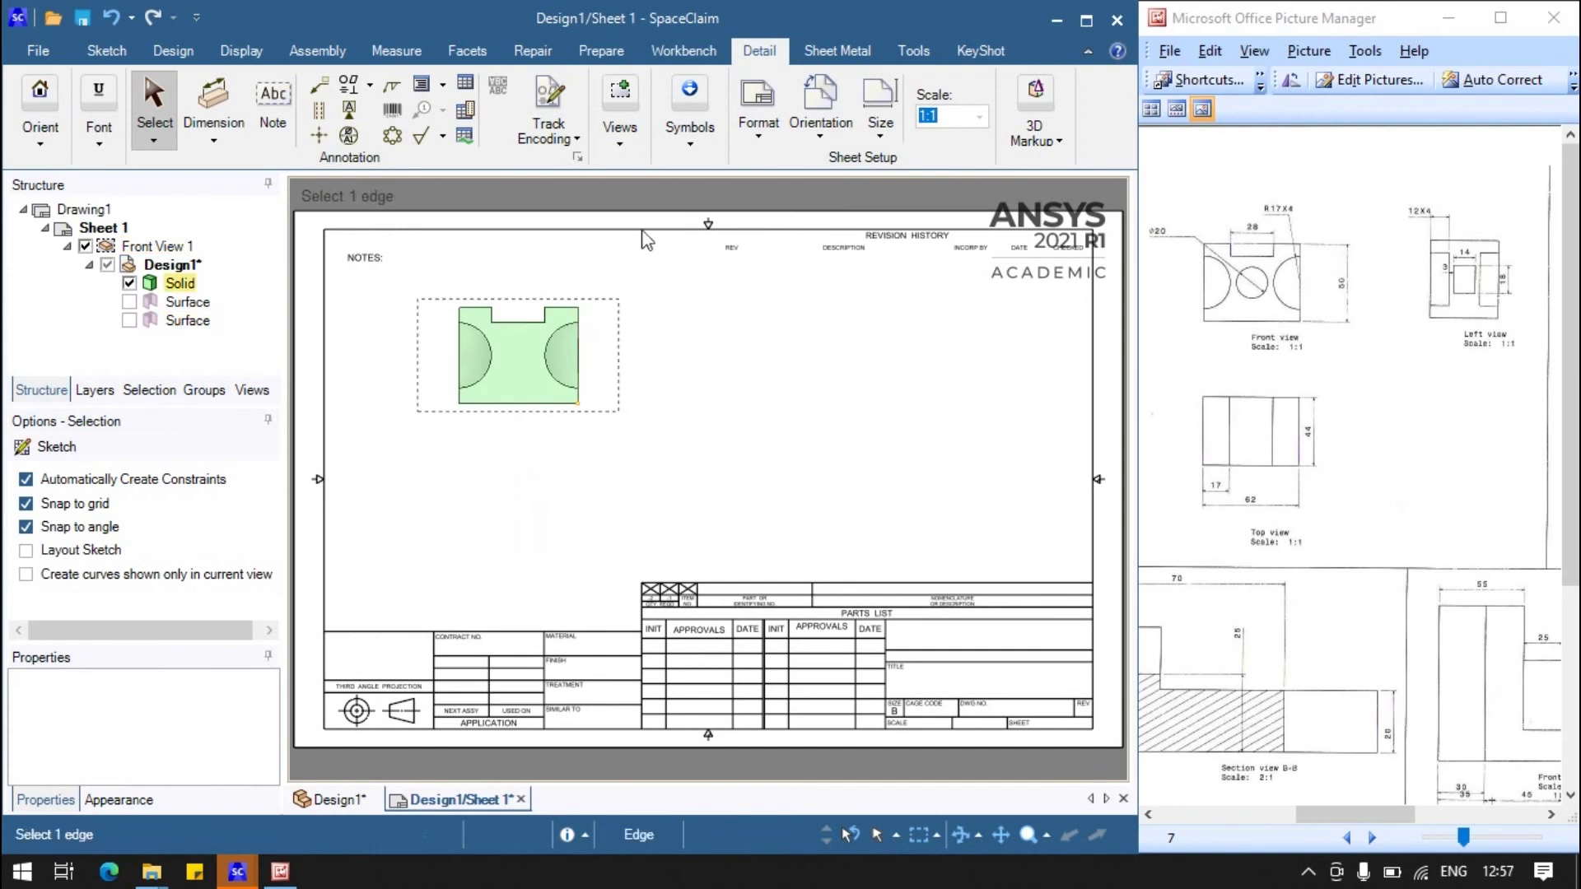
click(618, 144)
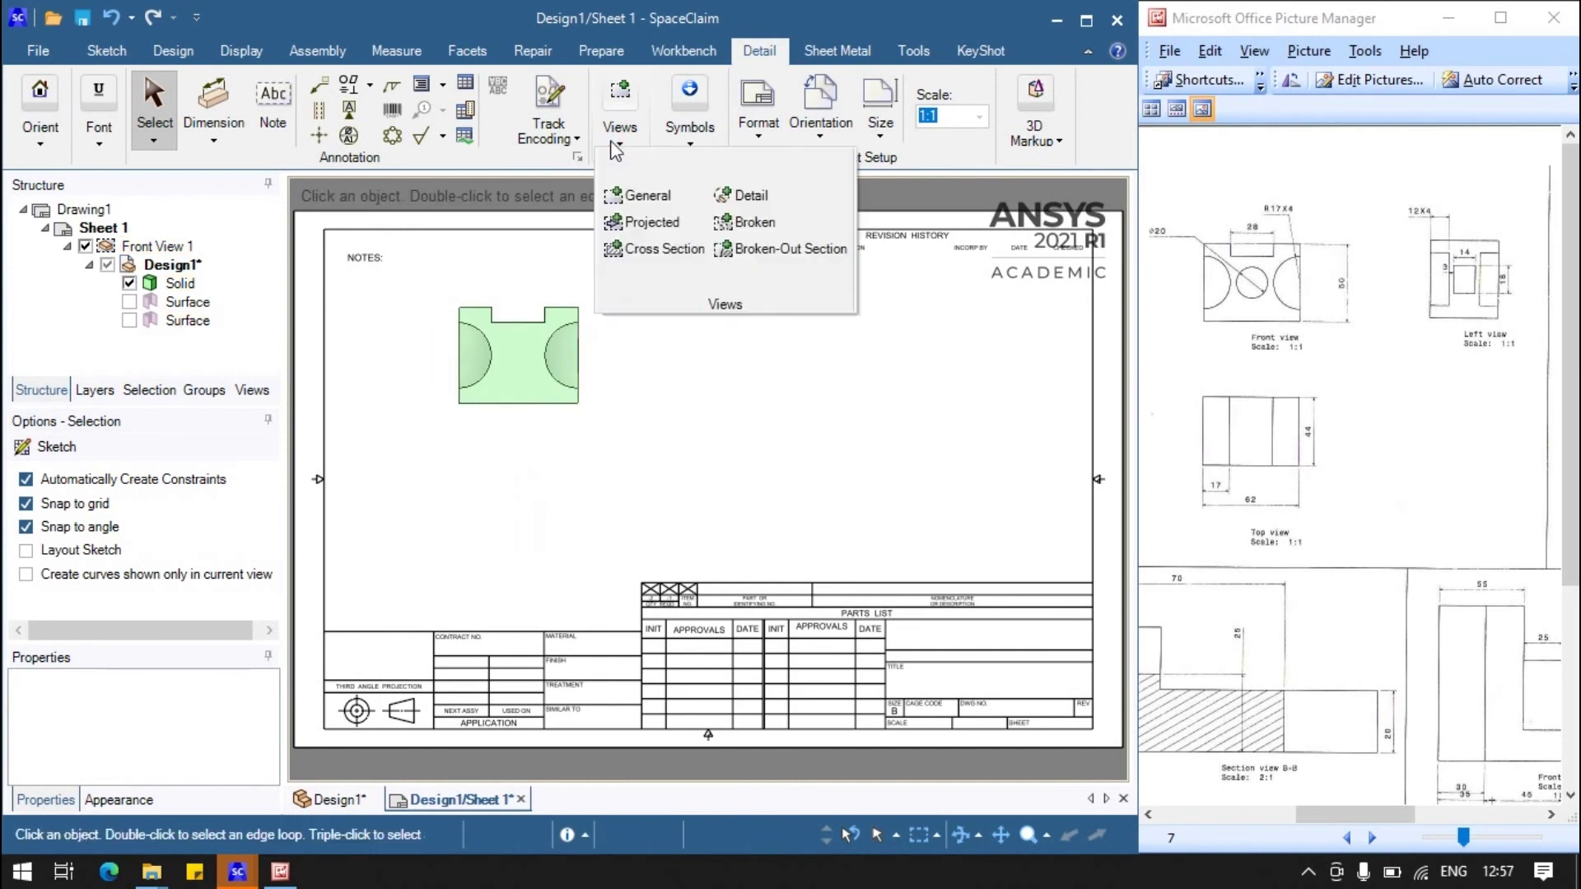
click(647, 223)
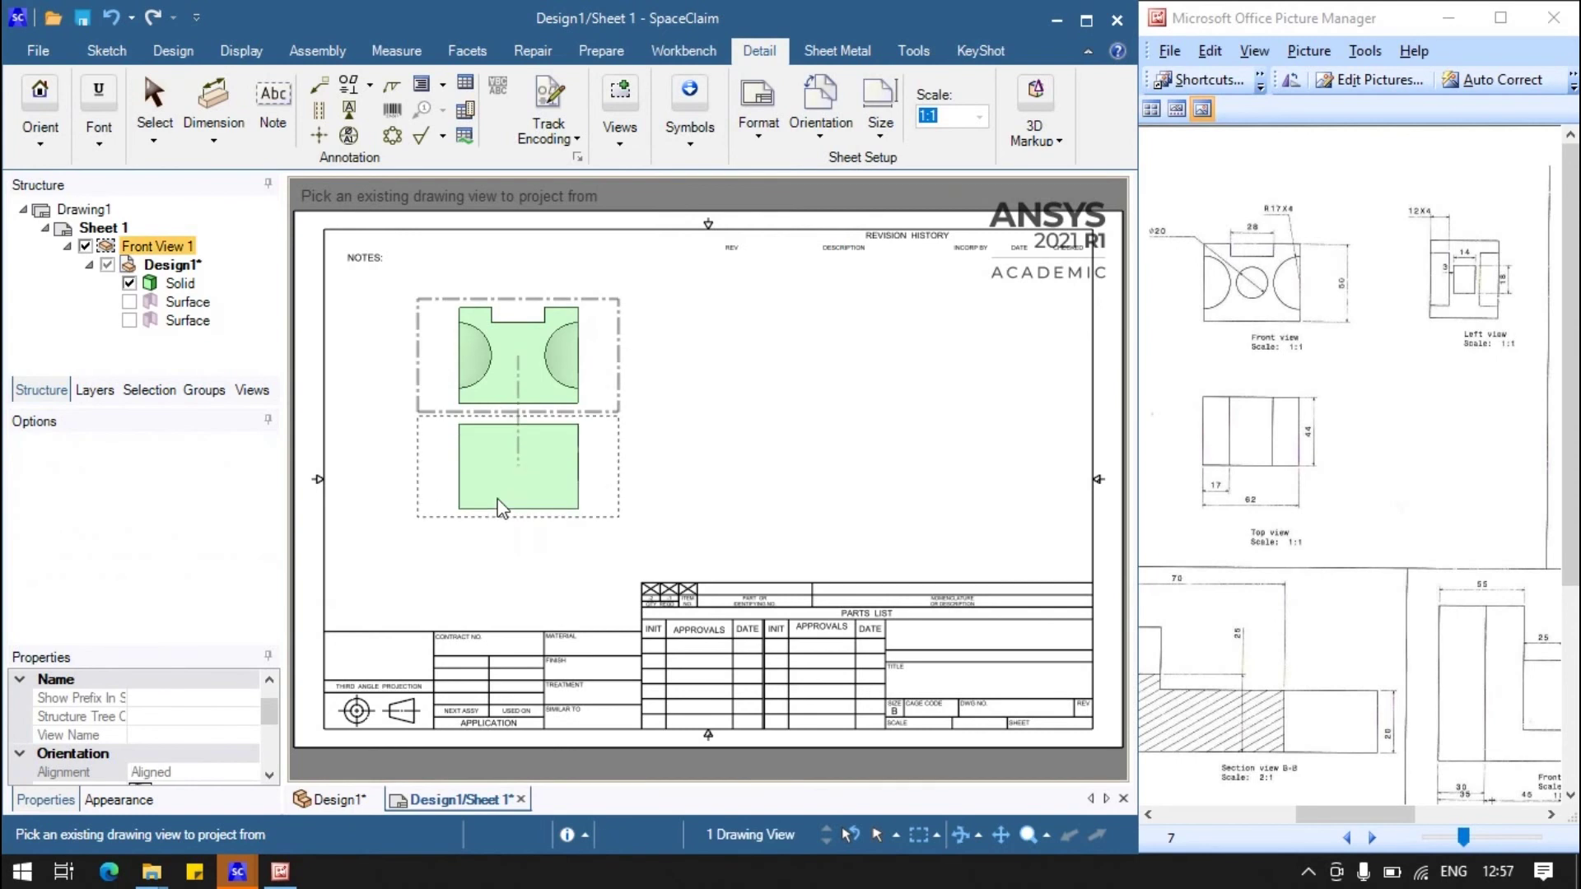
click(503, 510)
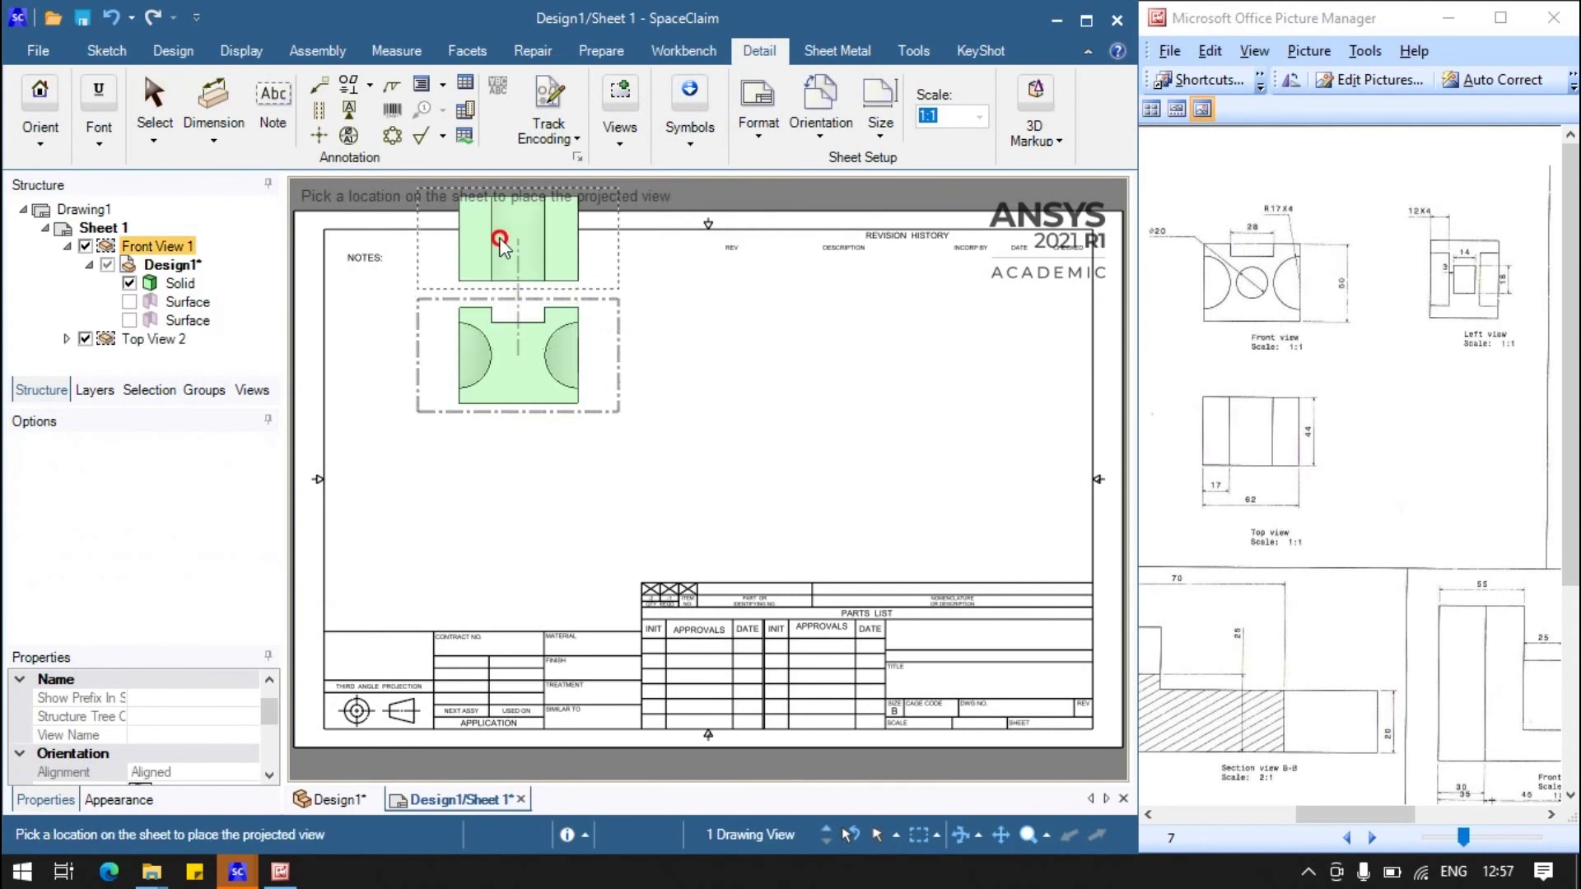
click(561, 286)
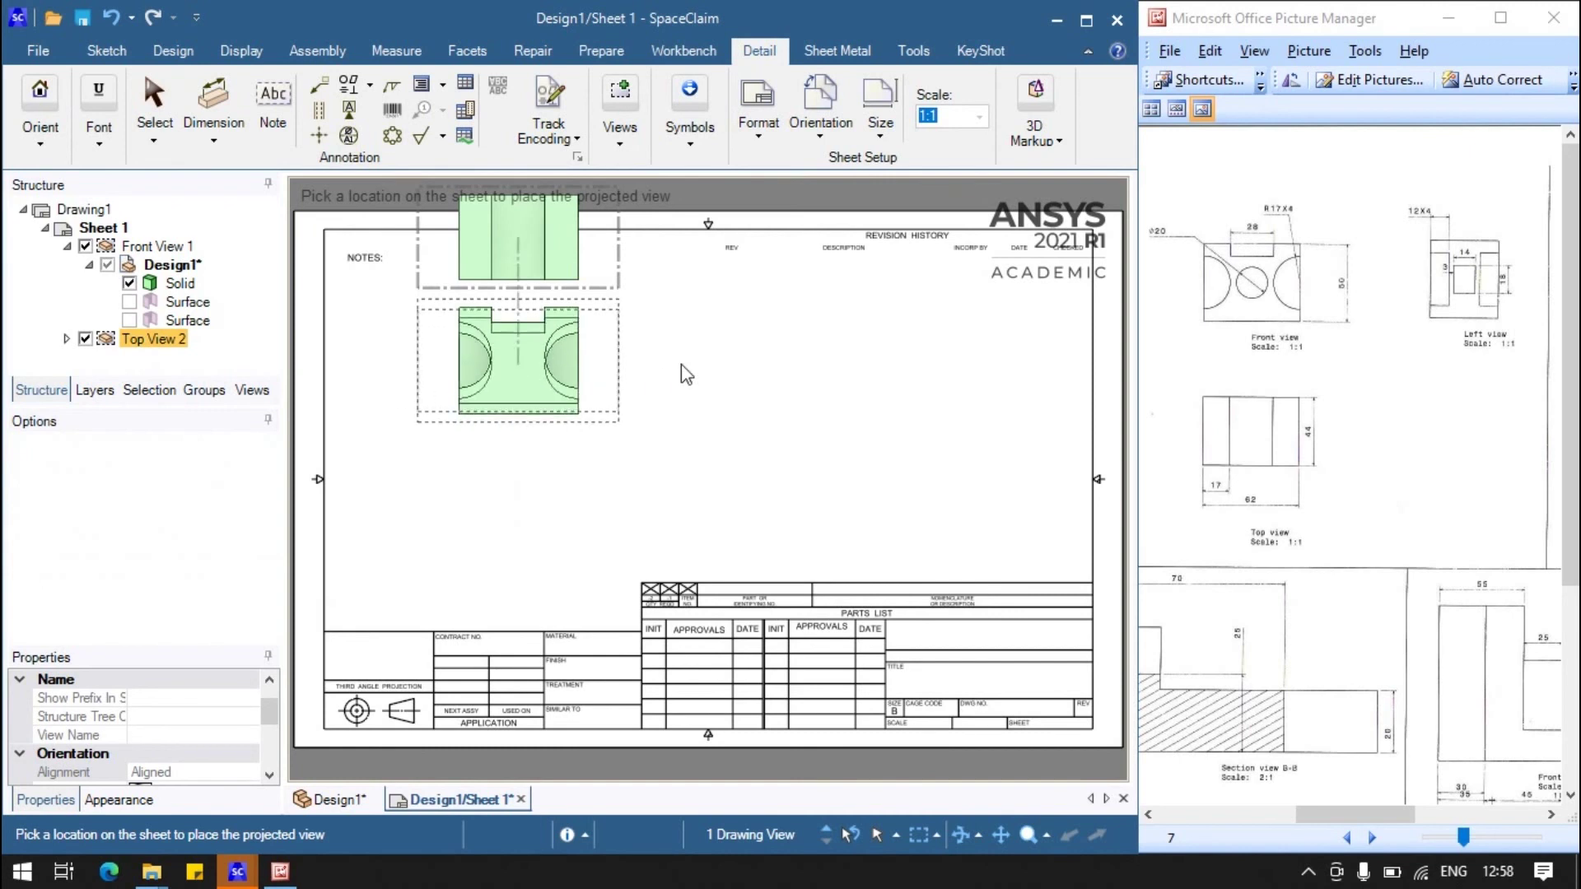
click(674, 247)
key(ctrl+z)
key(Escape)
Step: Add a projected right view beside the front view and move the top view below it
click(566, 397)
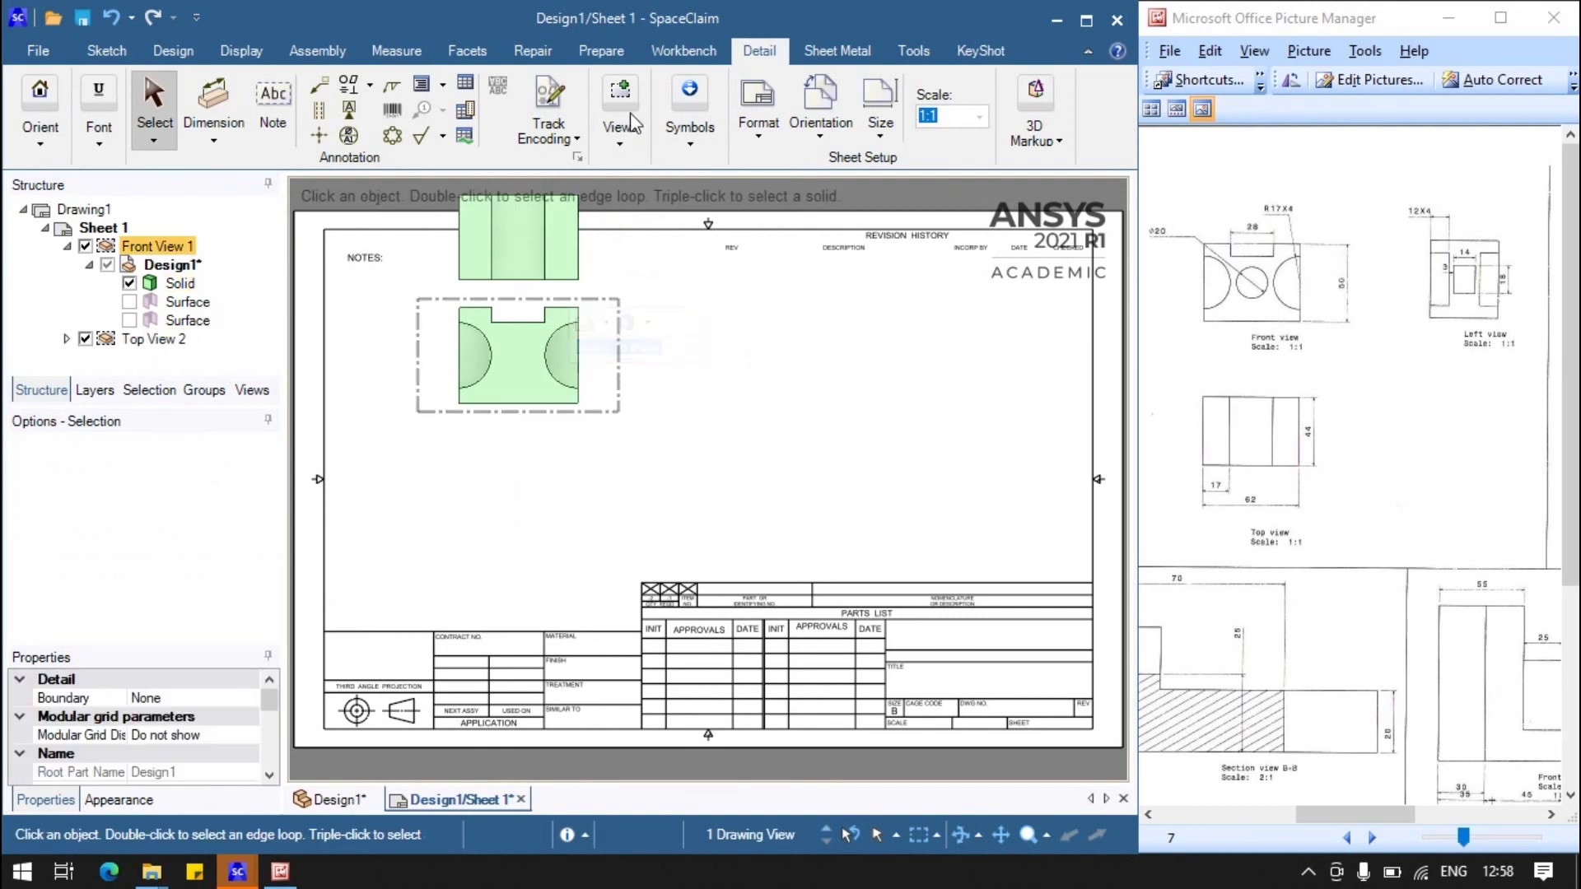
click(619, 145)
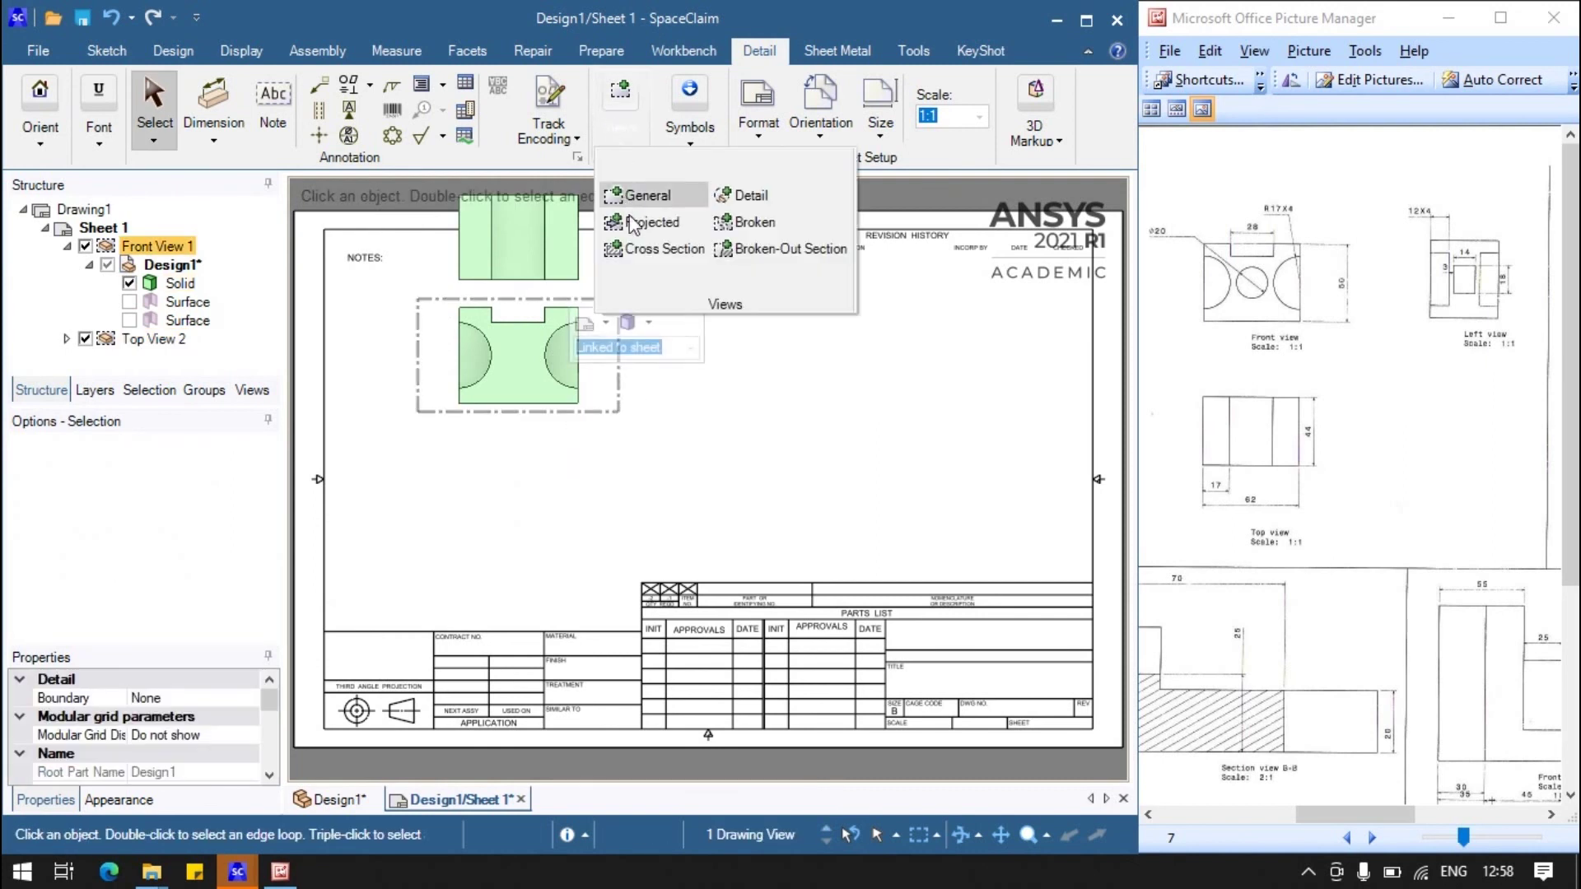
click(651, 223)
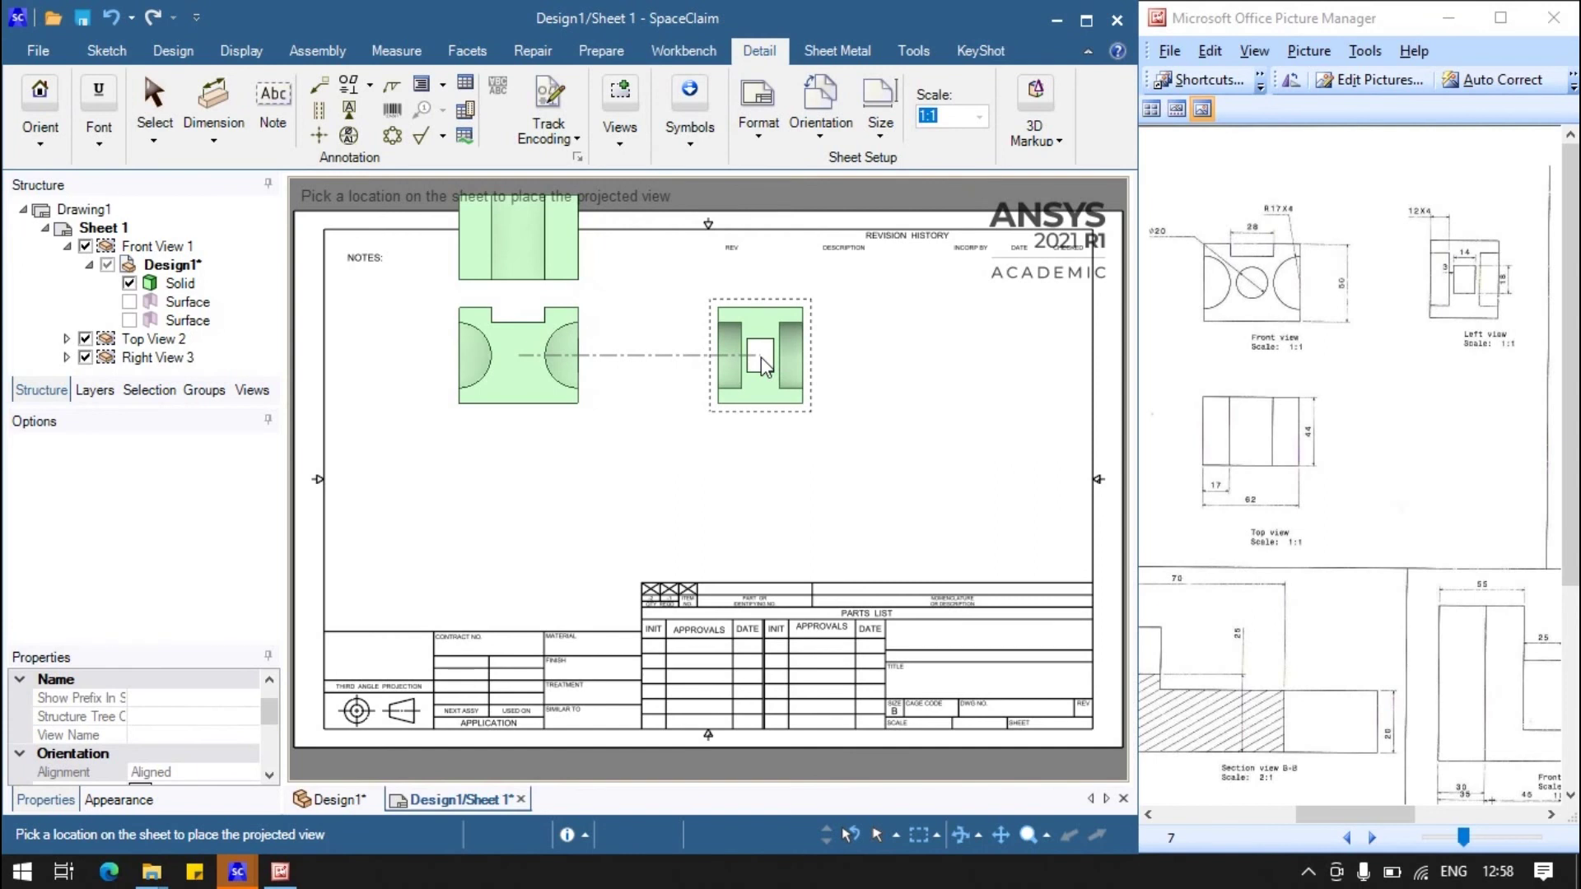
click(766, 366)
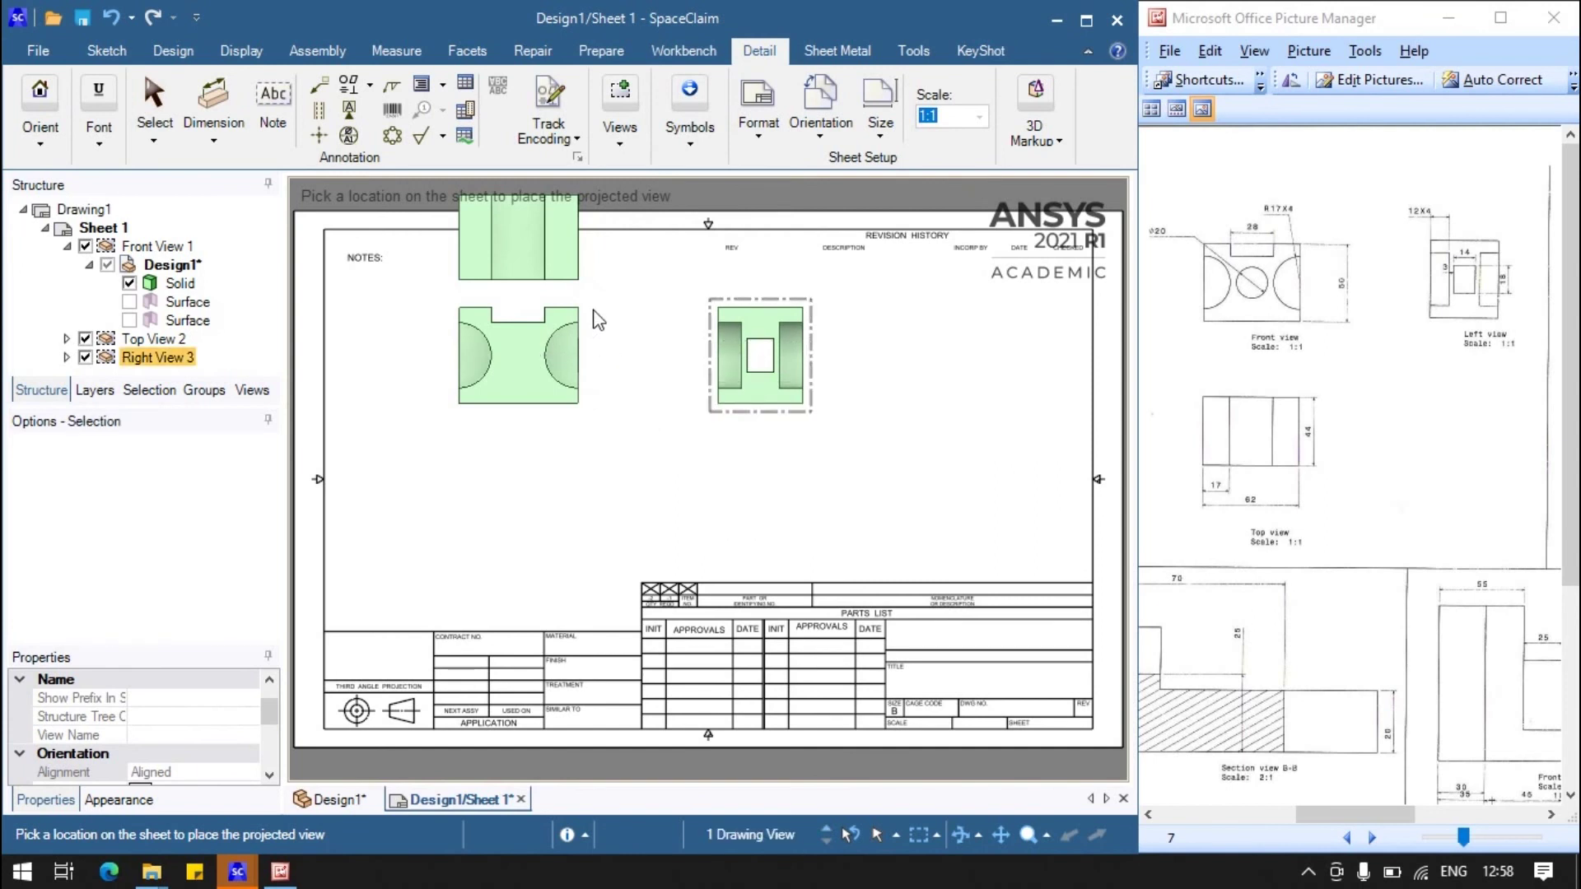
key(Escape)
drag(594, 325, 597, 564)
click(417, 449)
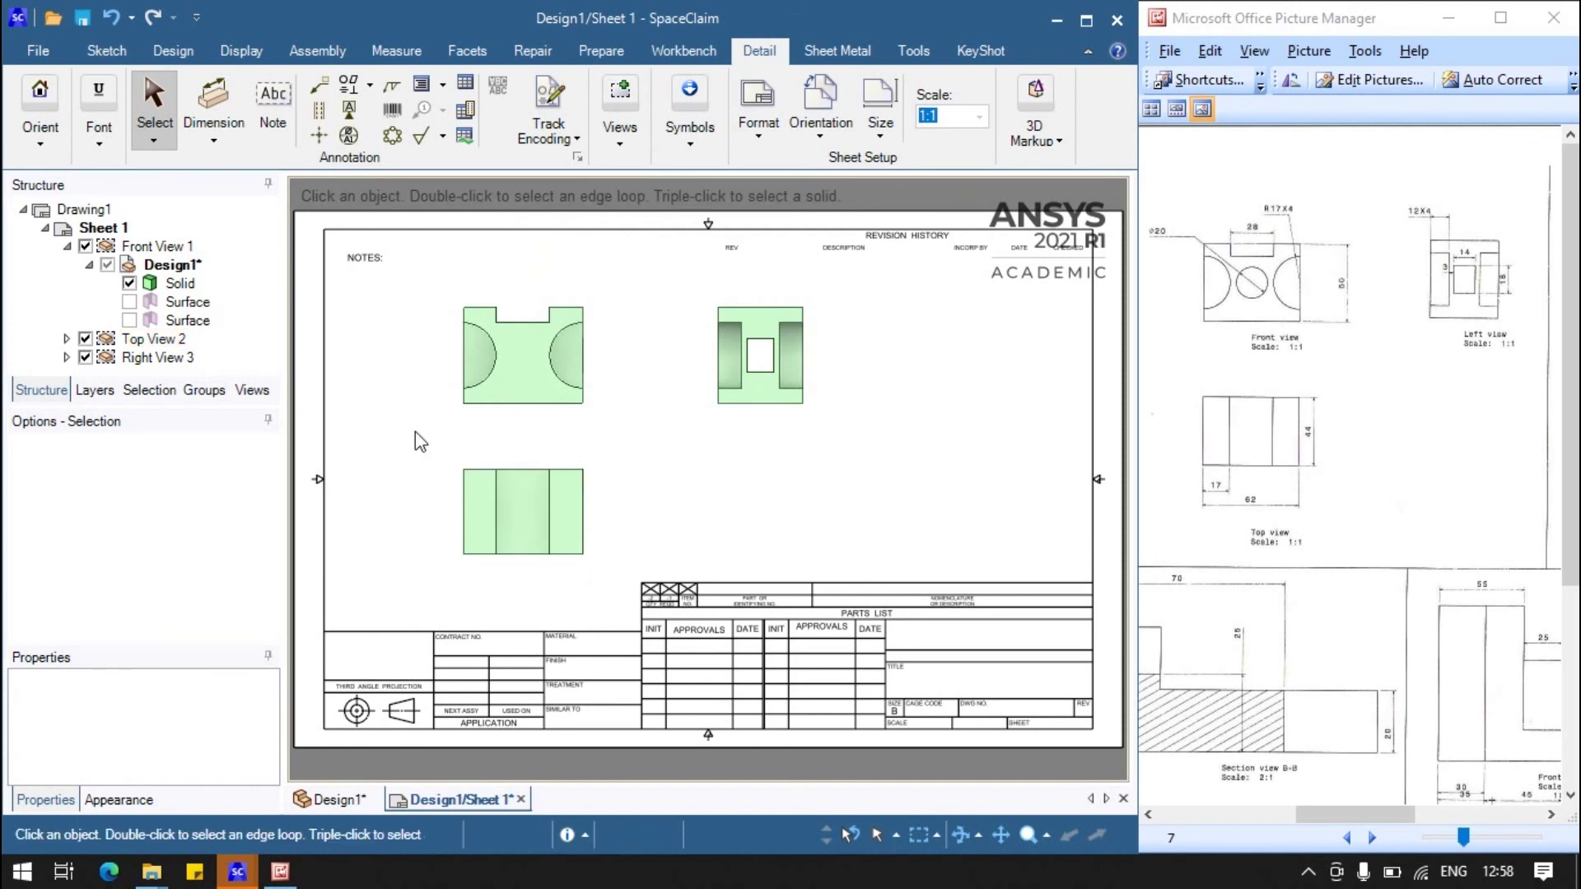
Step: Dimension the front view: 50 mm height, 8 mm notch depth, 28 mm notch width, R17 mm arc
click(225, 106)
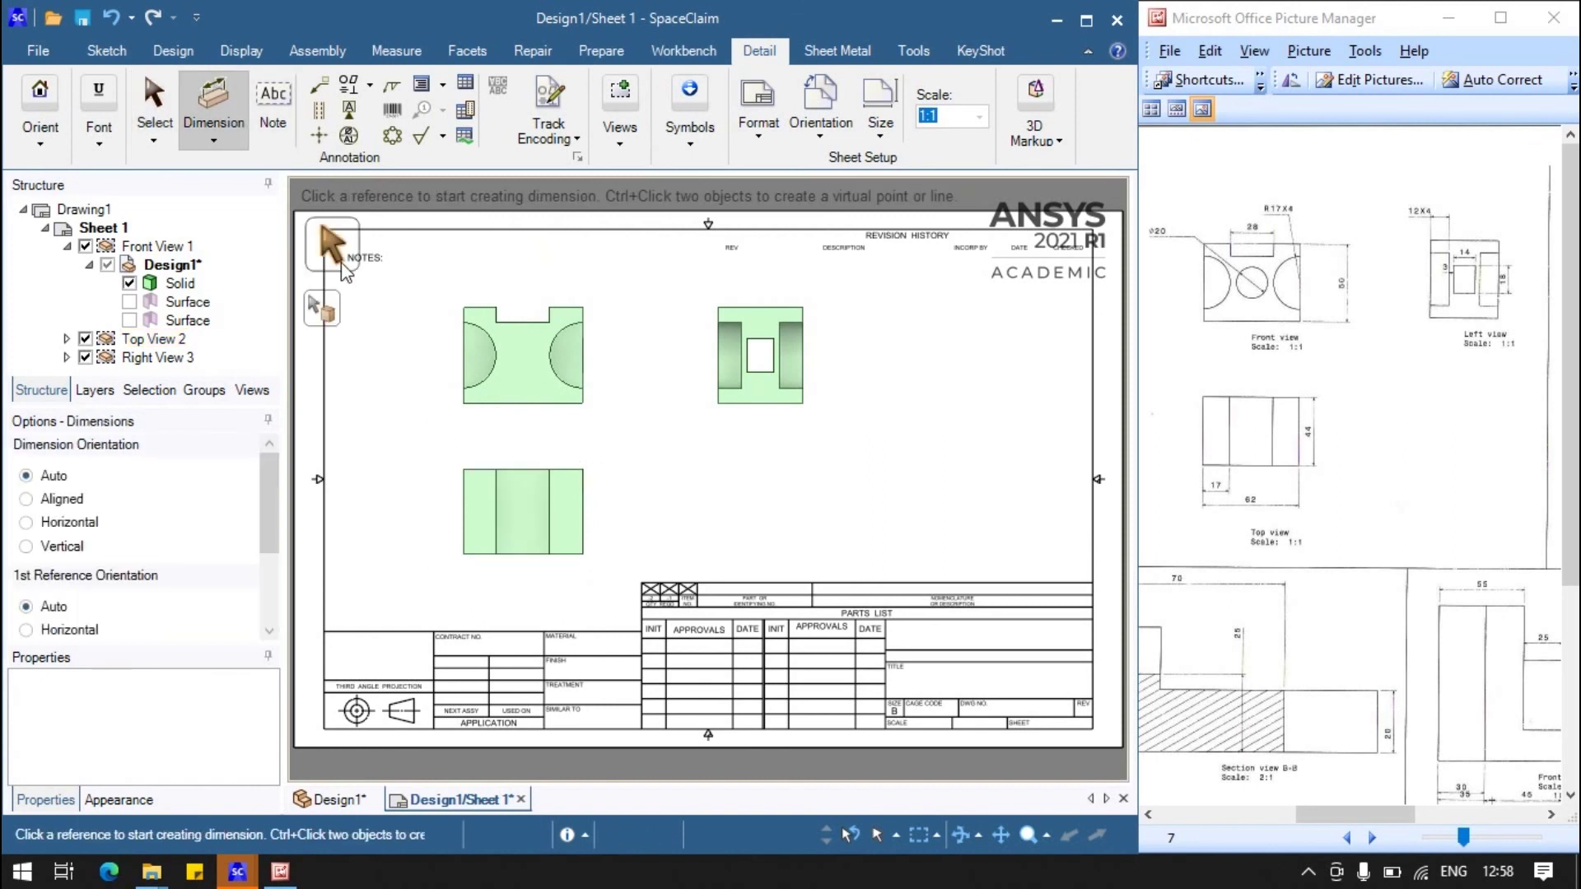
click(531, 403)
click(480, 308)
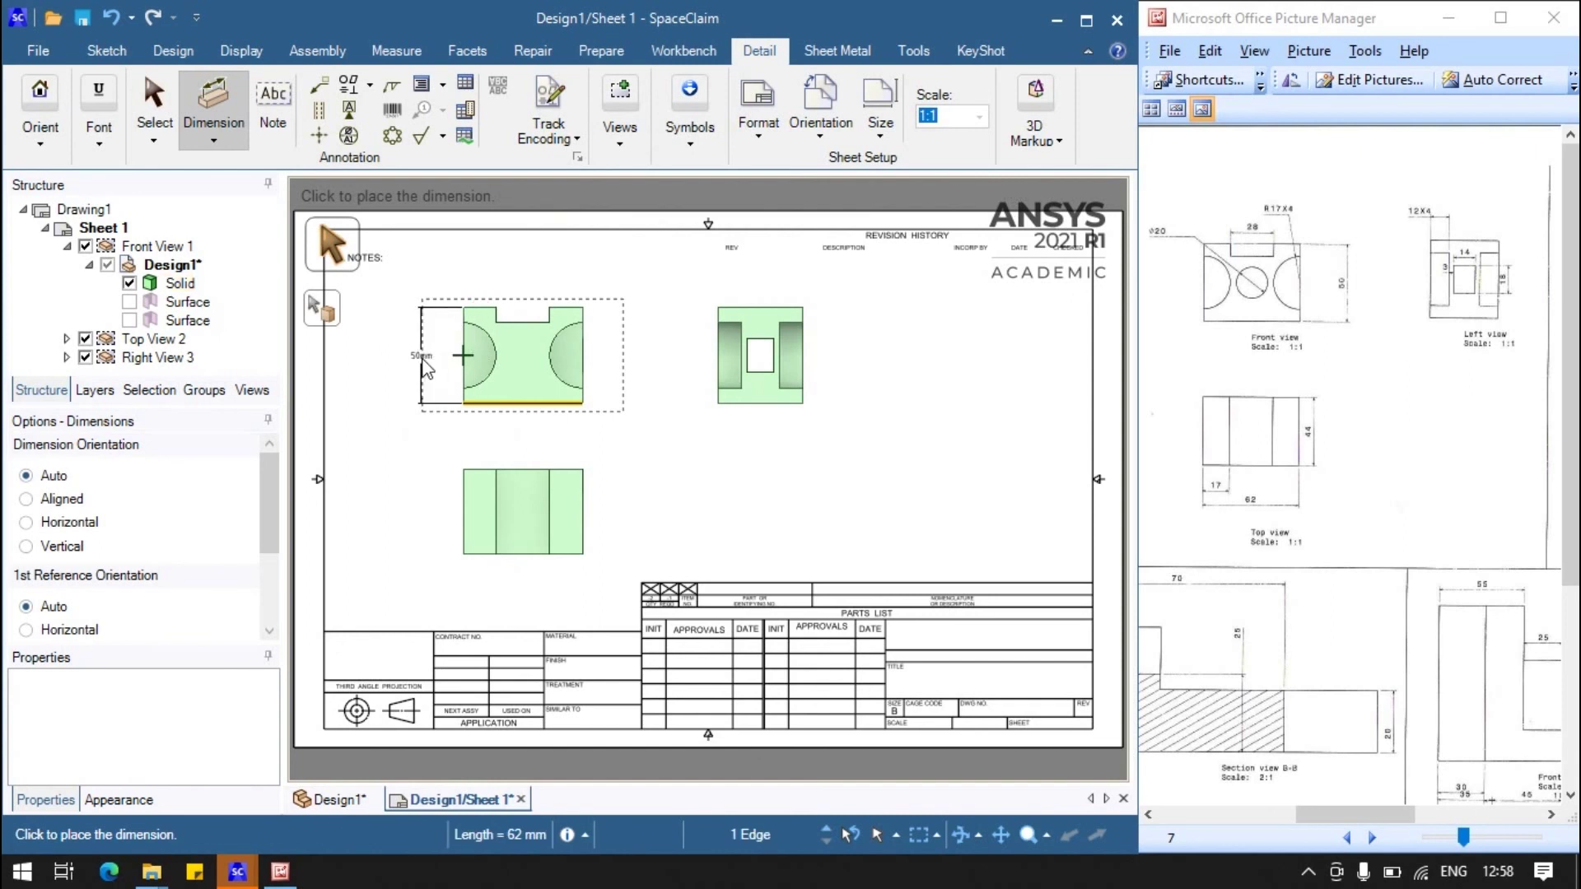
click(423, 363)
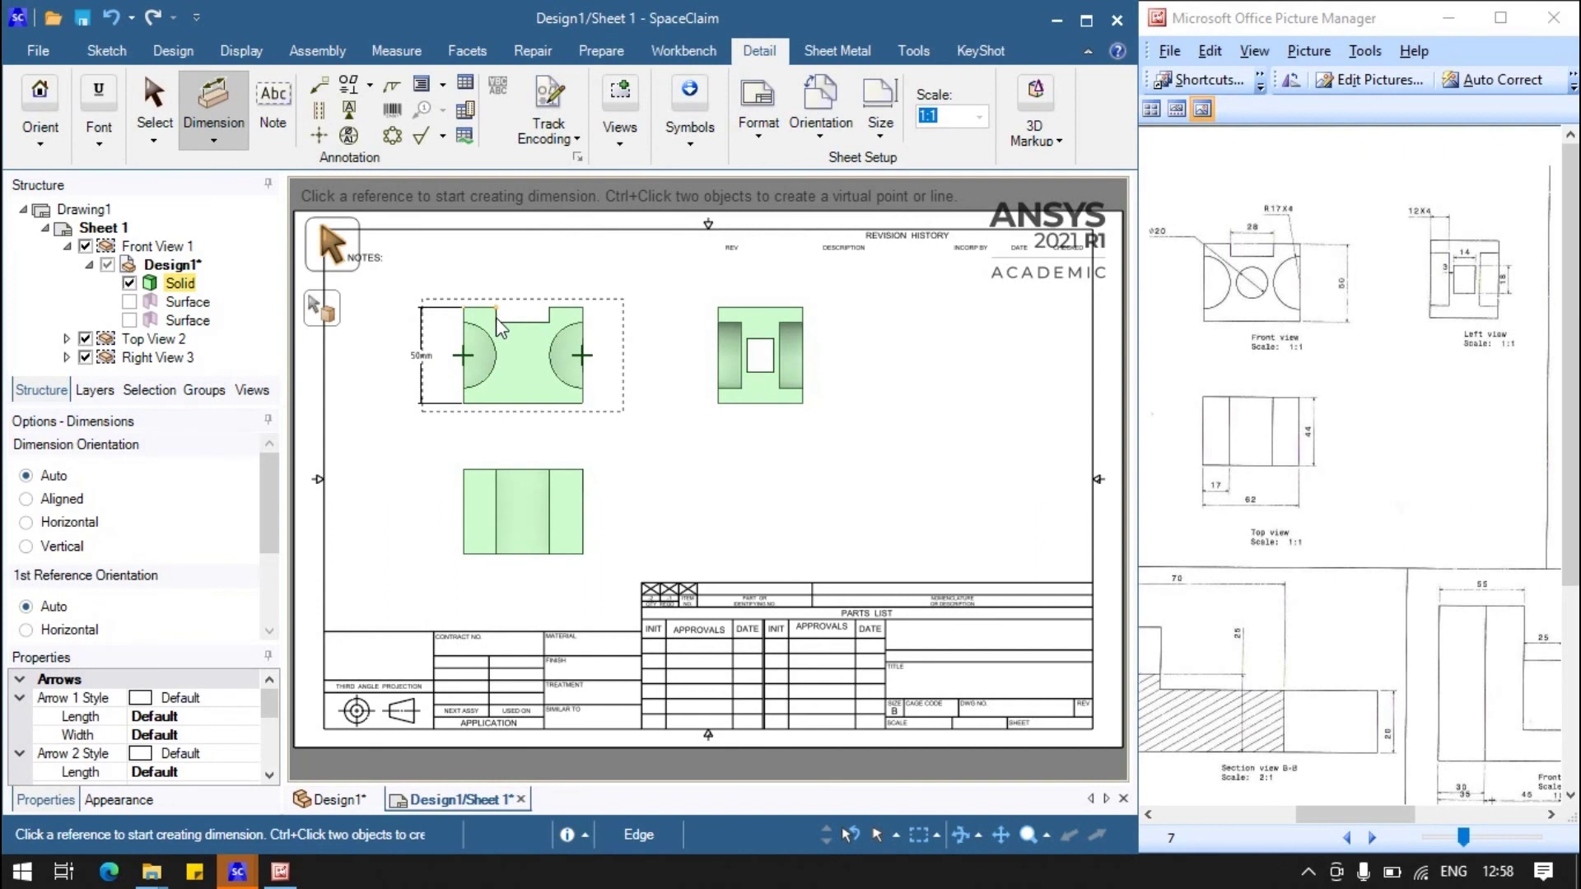
click(520, 321)
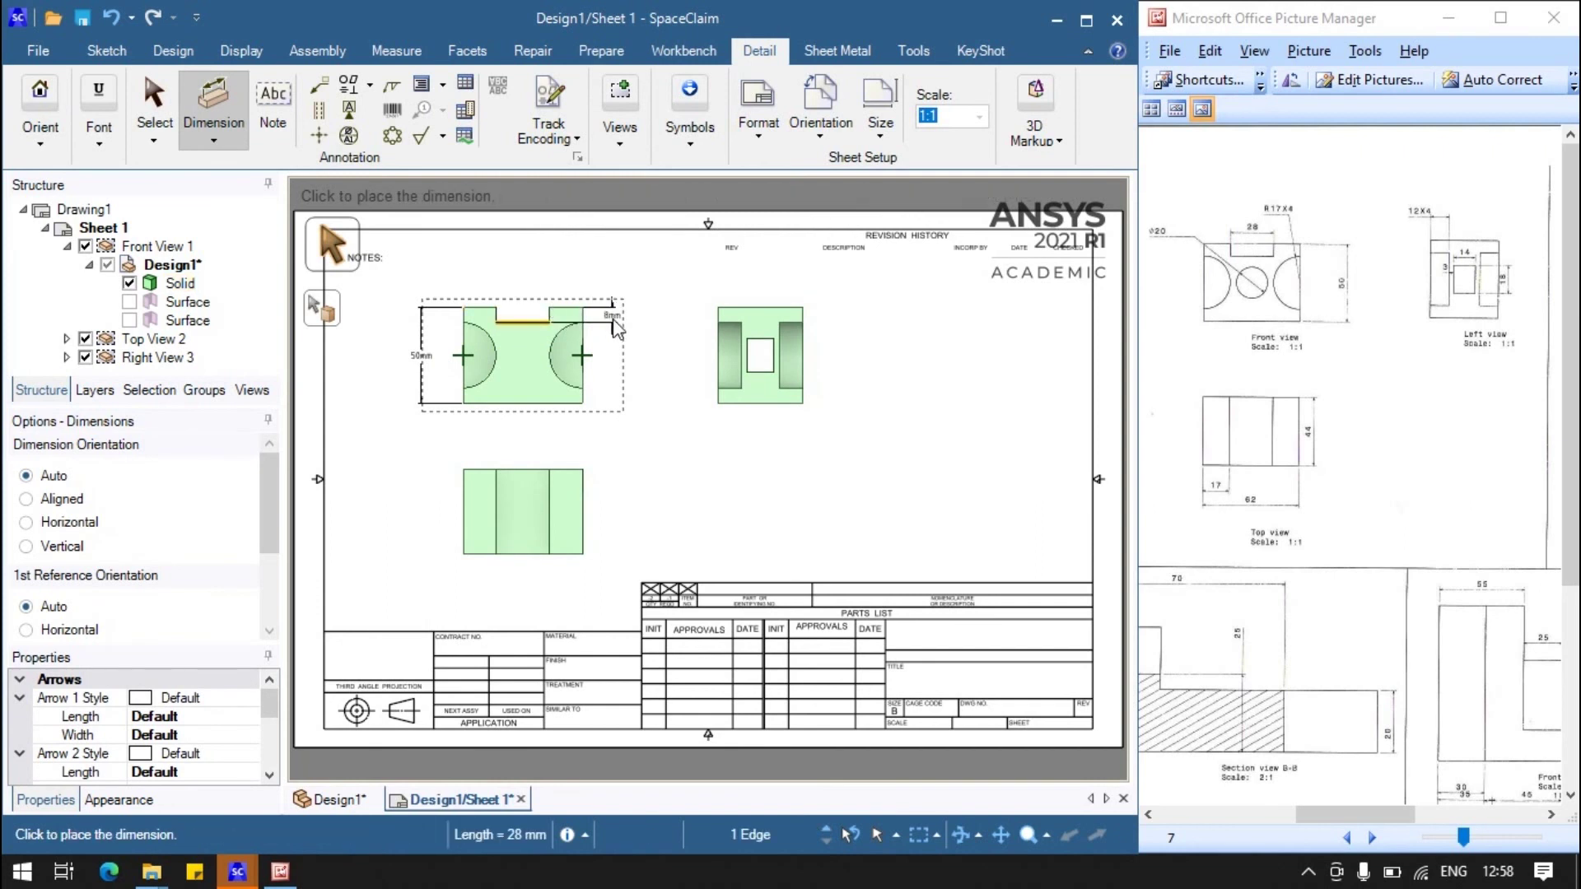
click(613, 317)
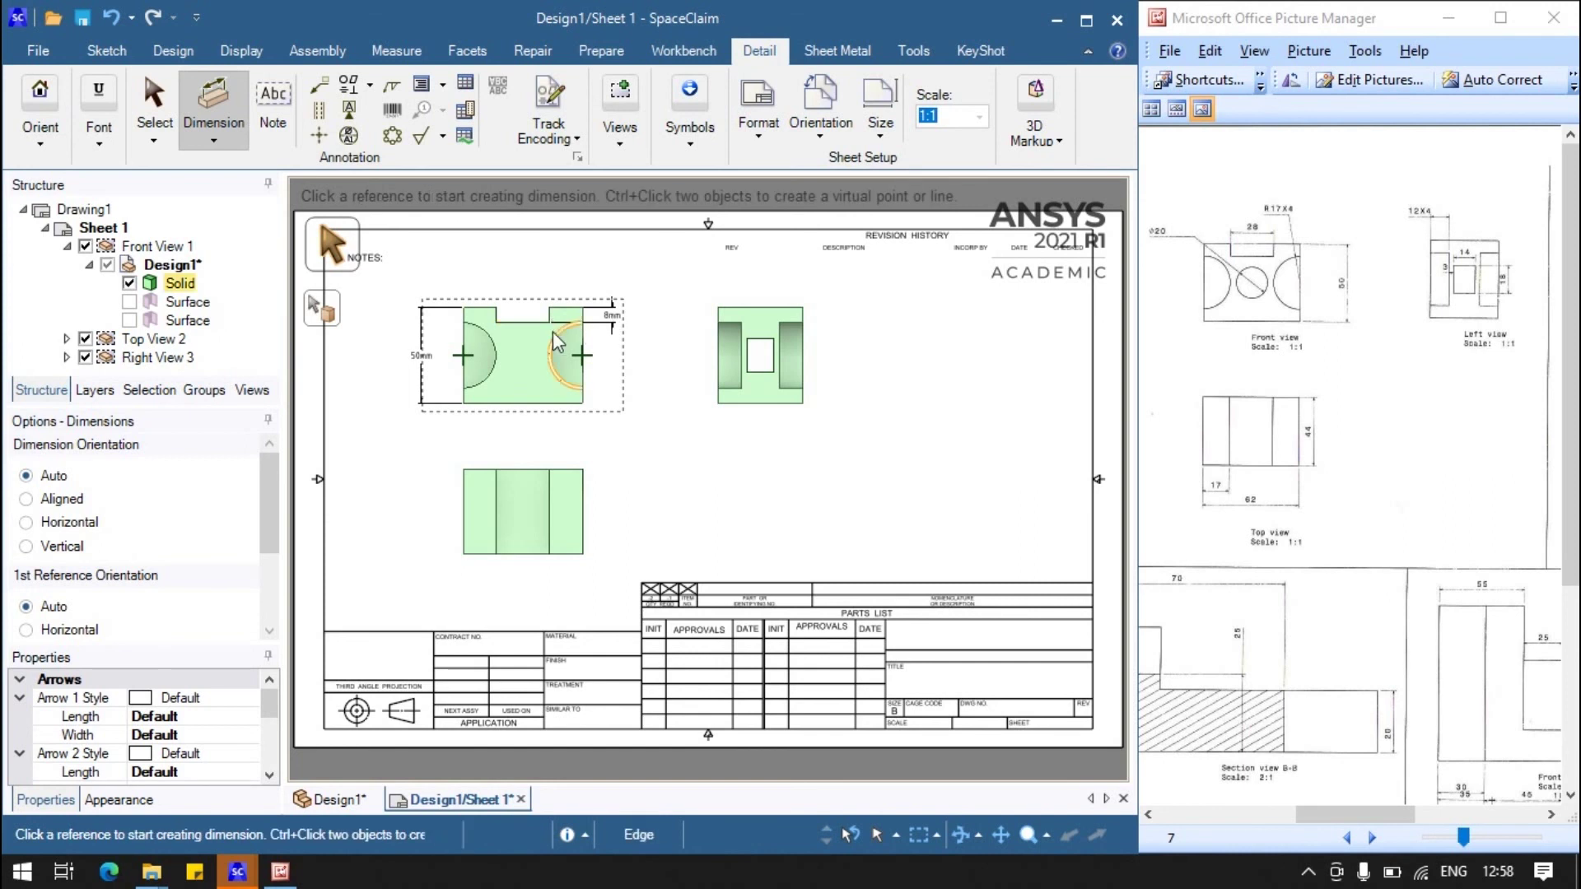
click(502, 317)
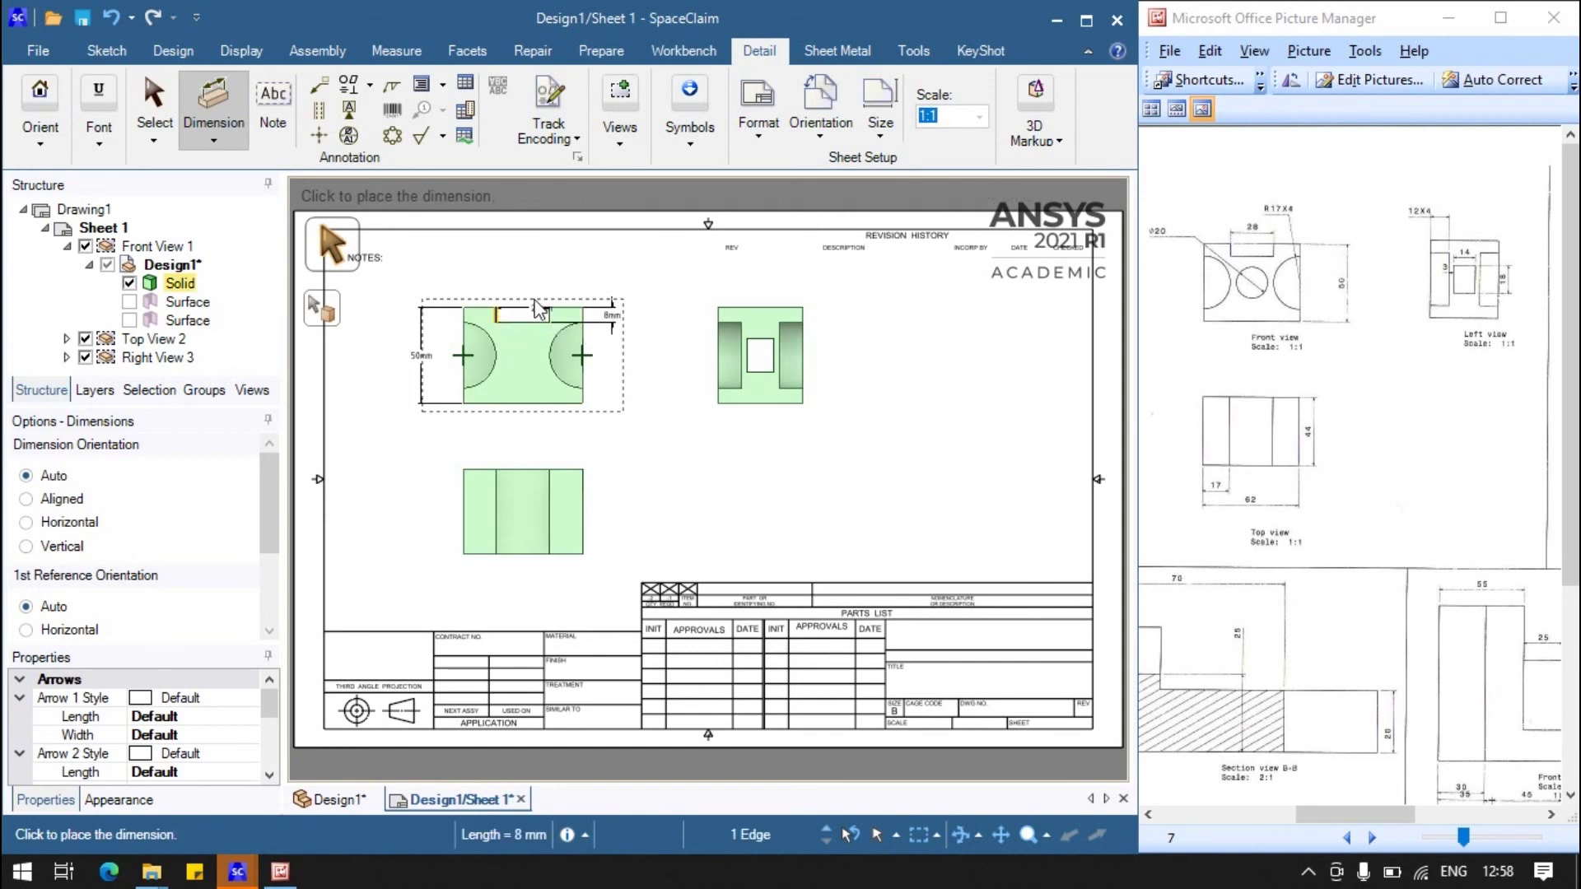
click(534, 289)
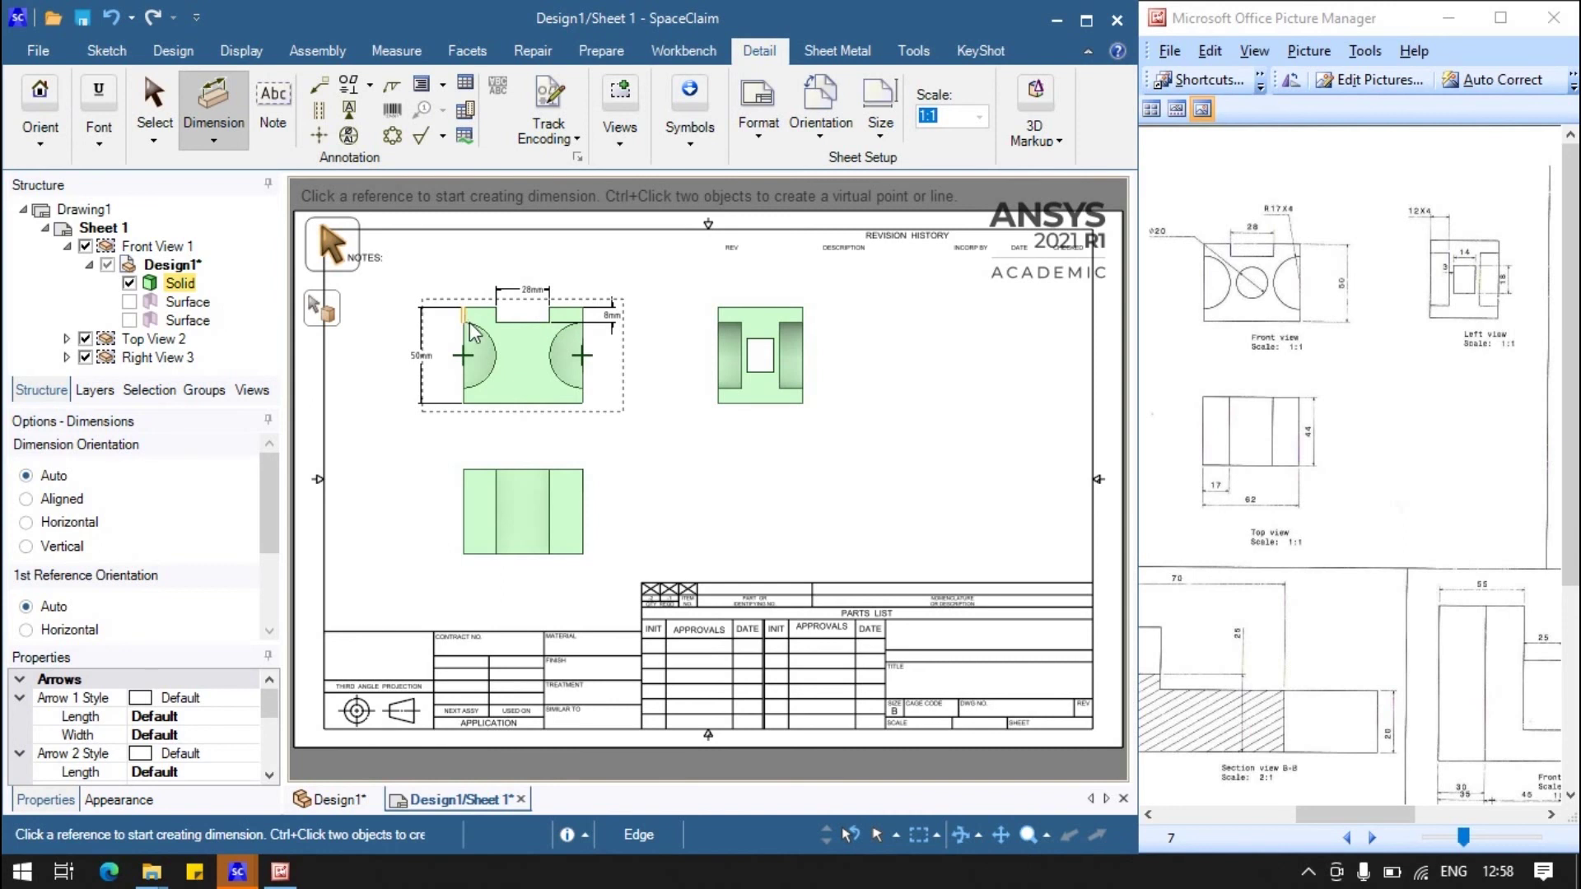
click(553, 383)
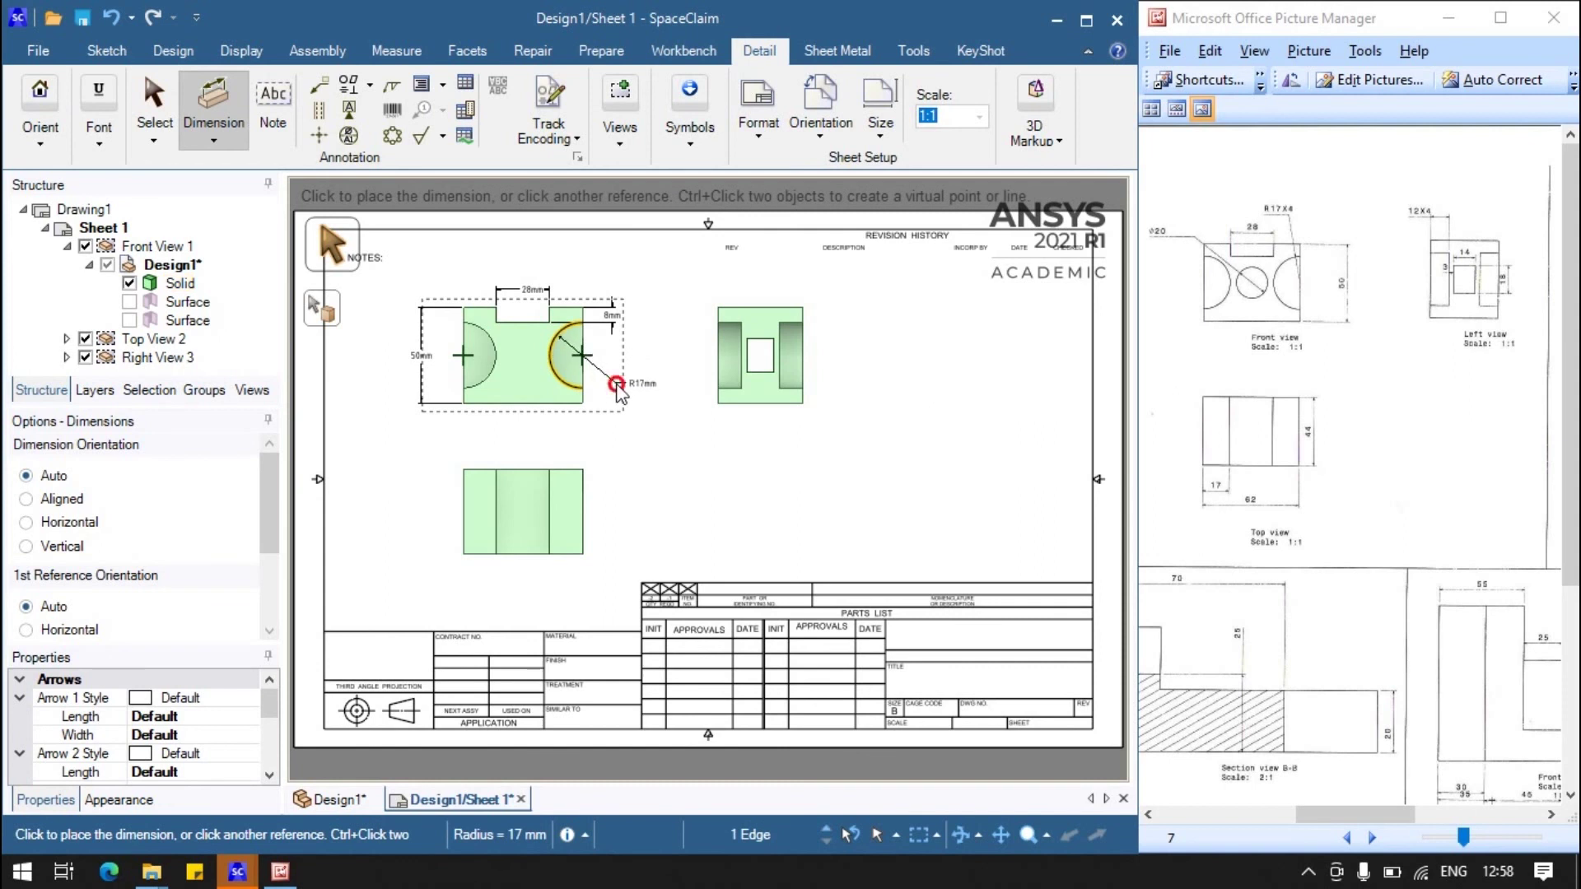
click(620, 394)
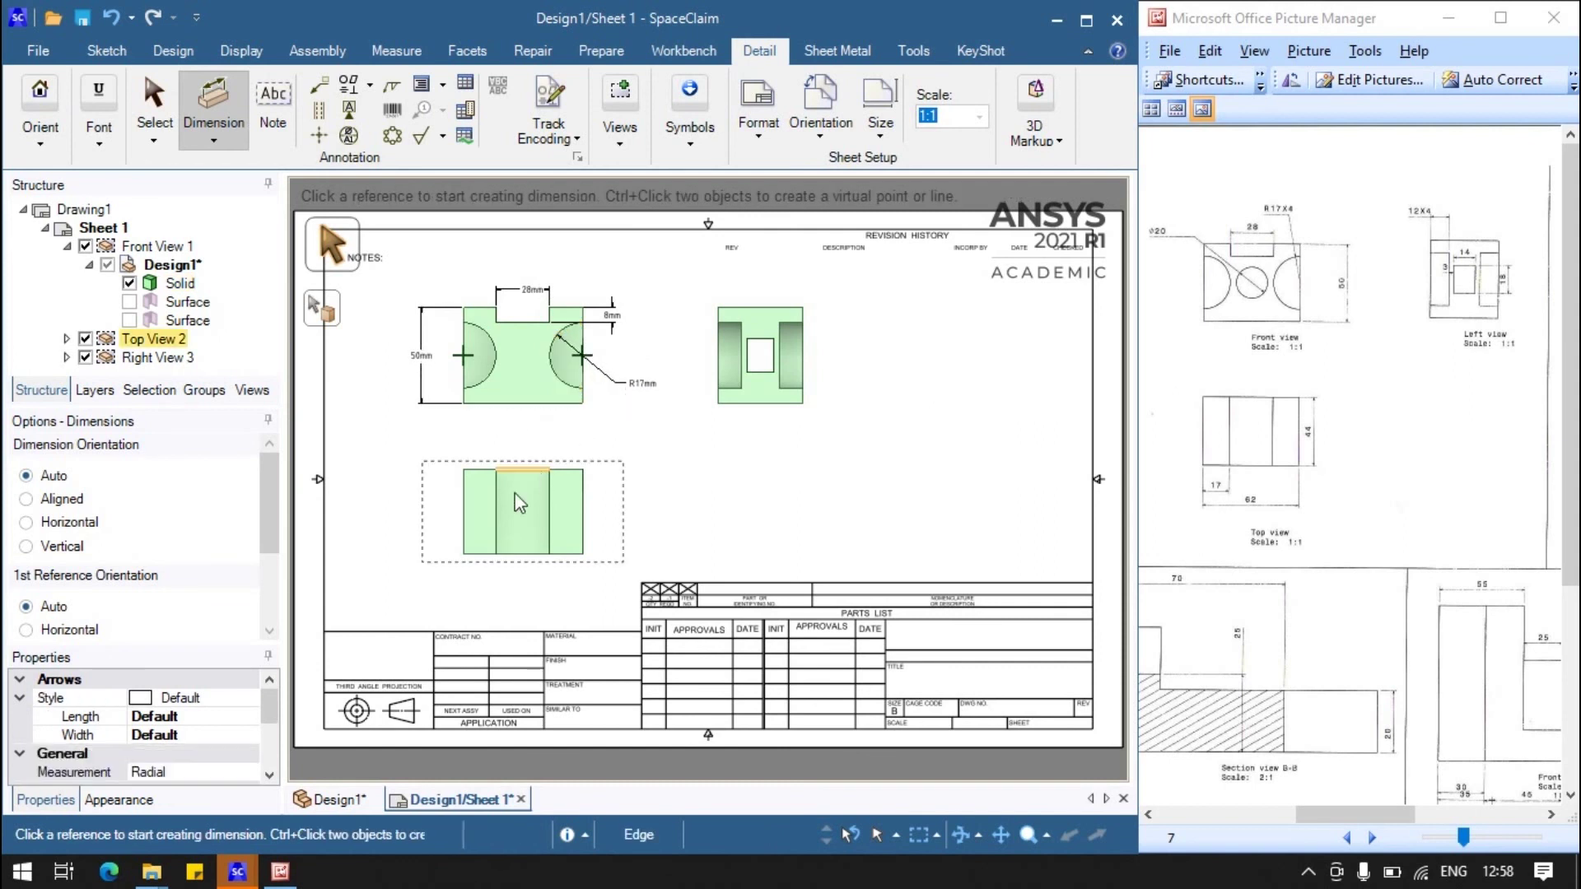
Step: Add the 62 mm width dimension above the top view
click(463, 501)
click(581, 495)
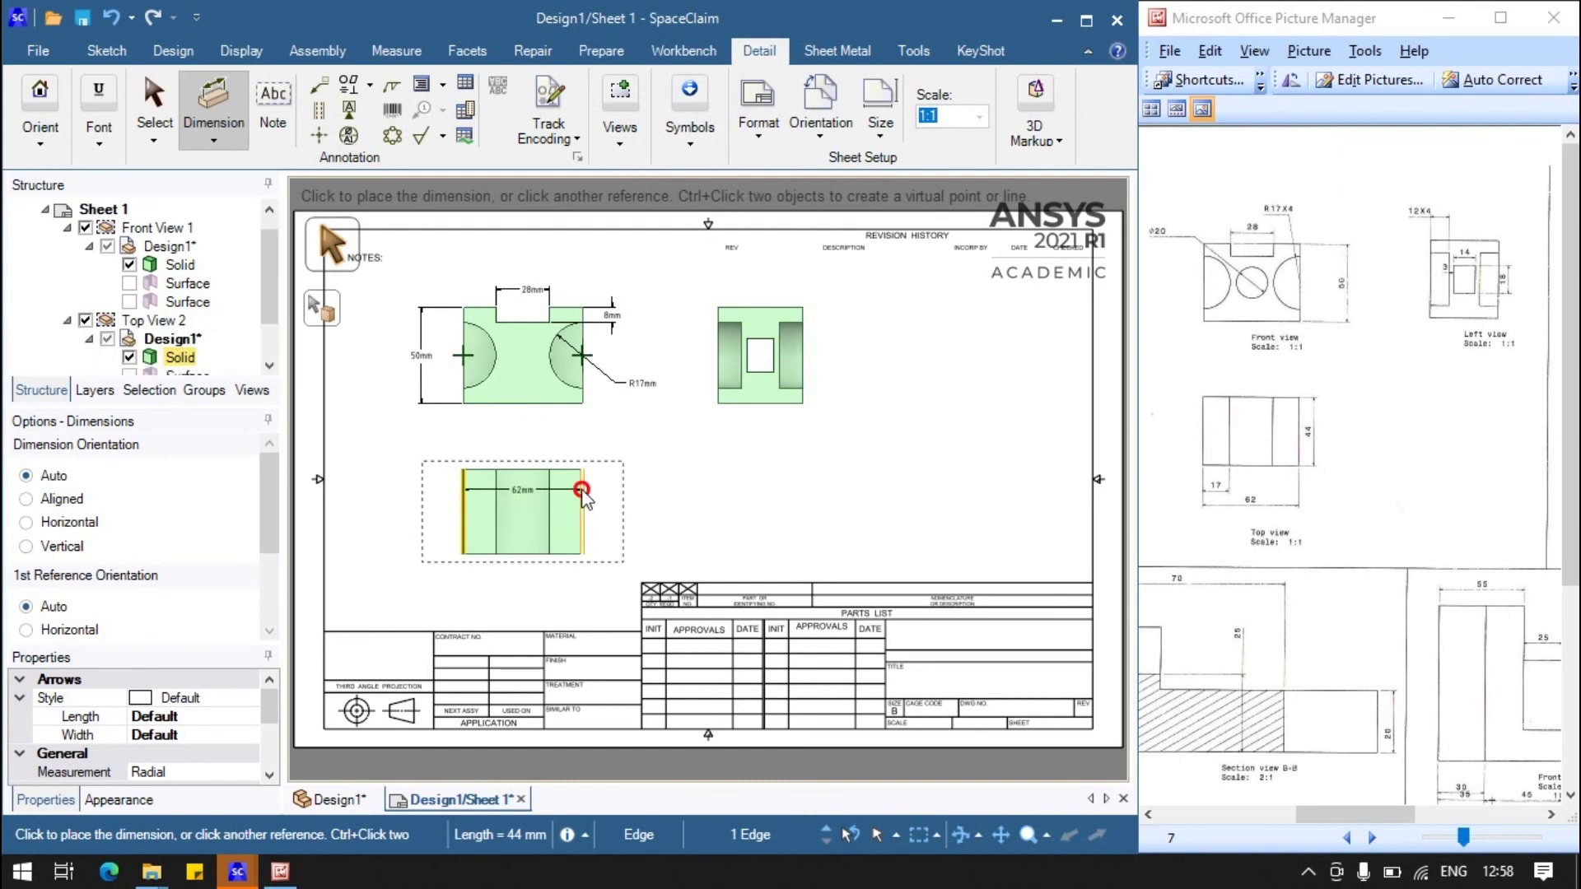
click(526, 443)
Step: Dimension the right view with 50 mm height, 14 mm and 18 mm pocket sizes
click(737, 403)
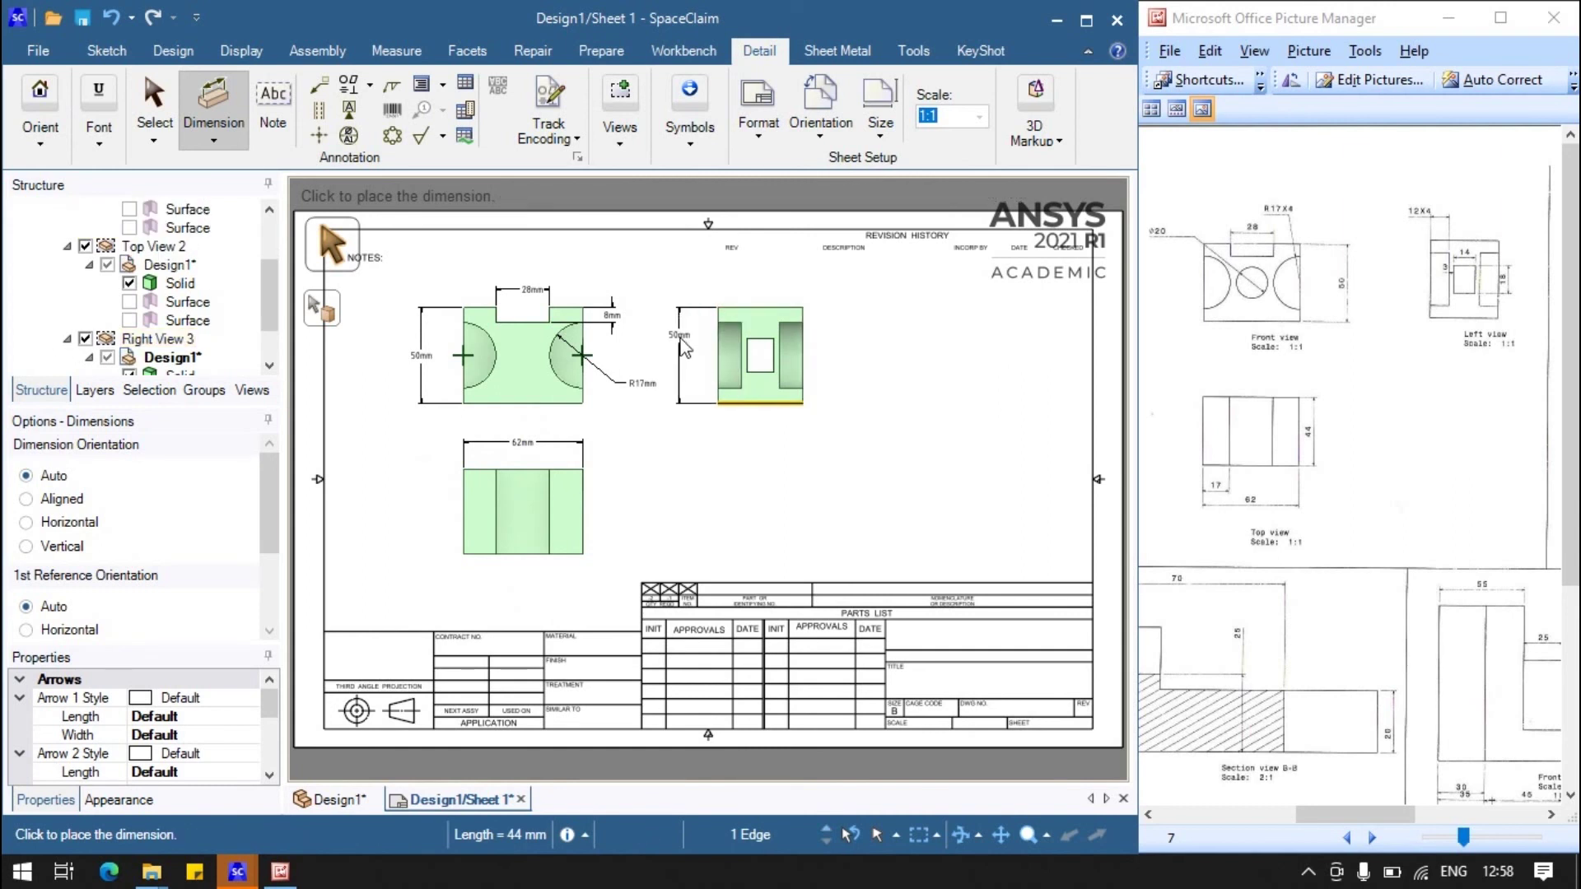
click(682, 356)
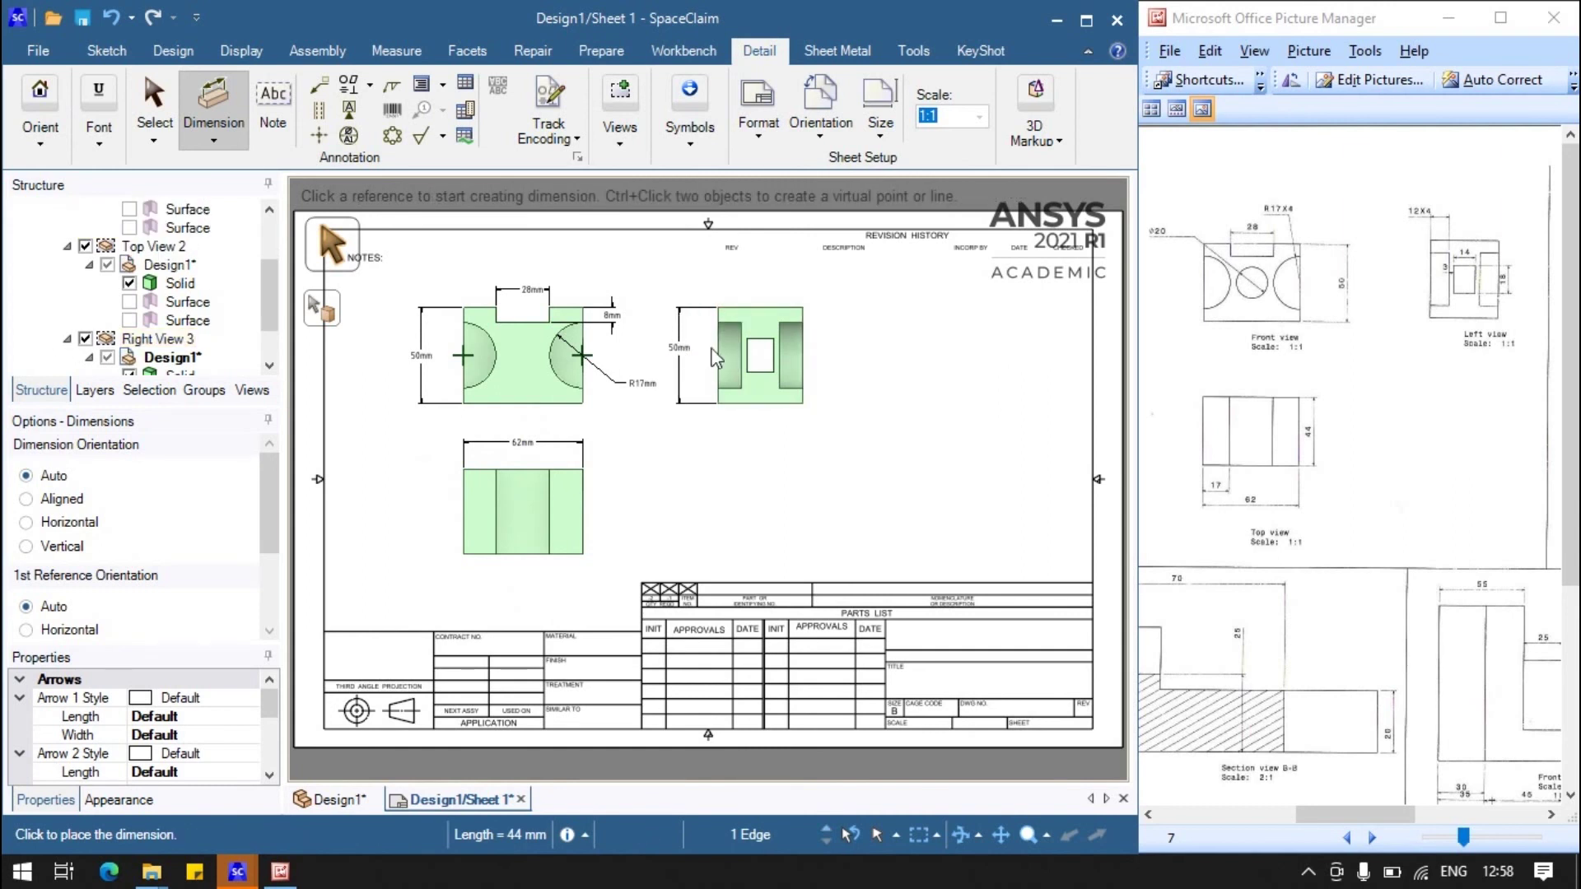
click(766, 329)
click(762, 283)
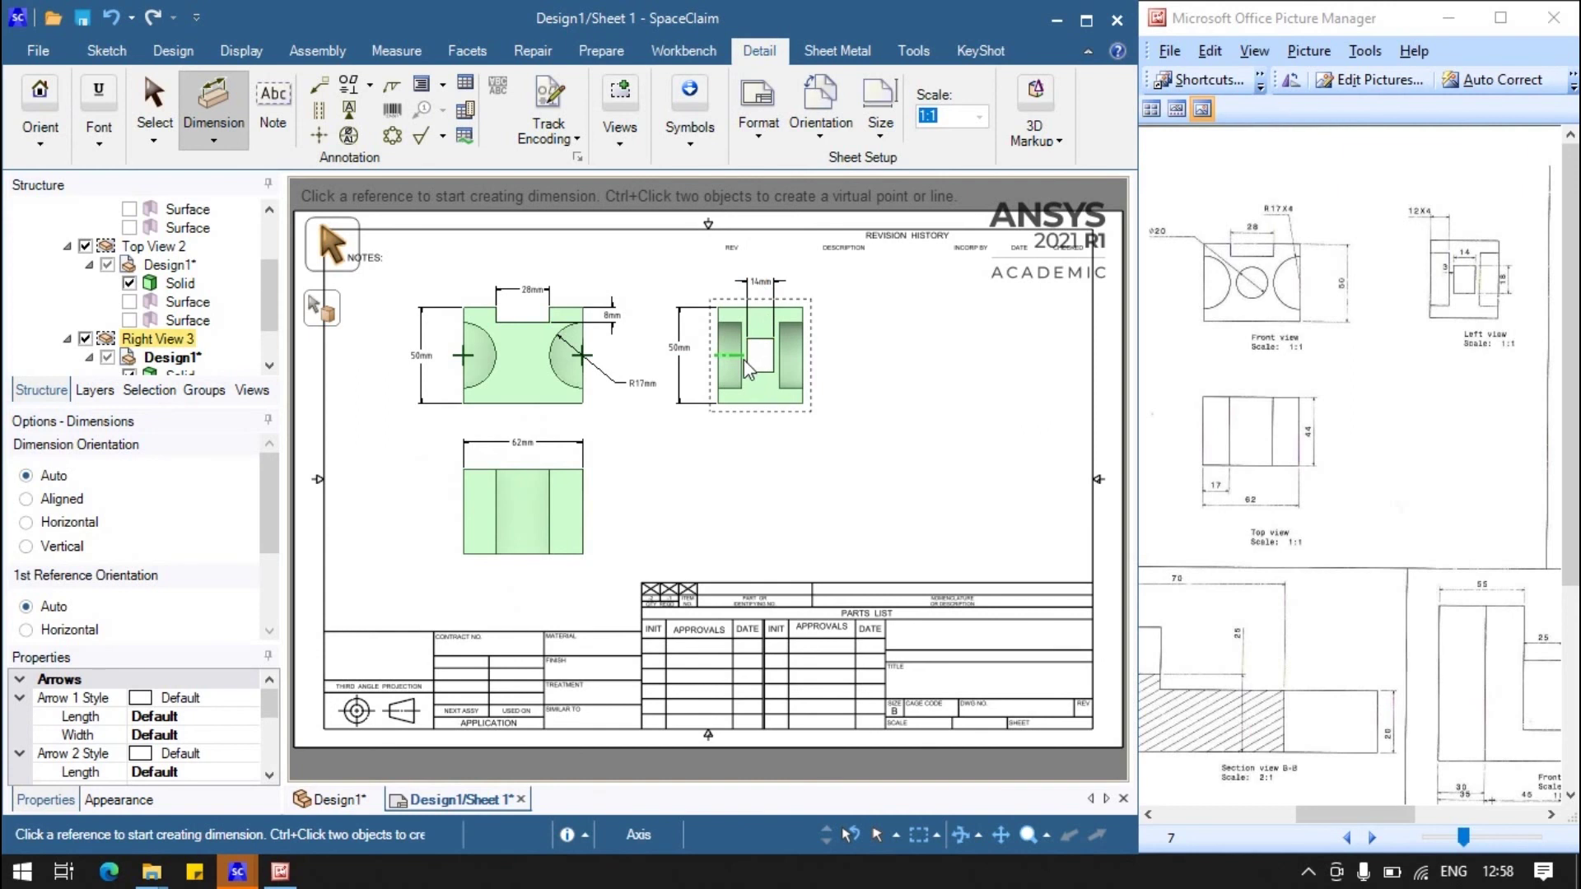
click(743, 365)
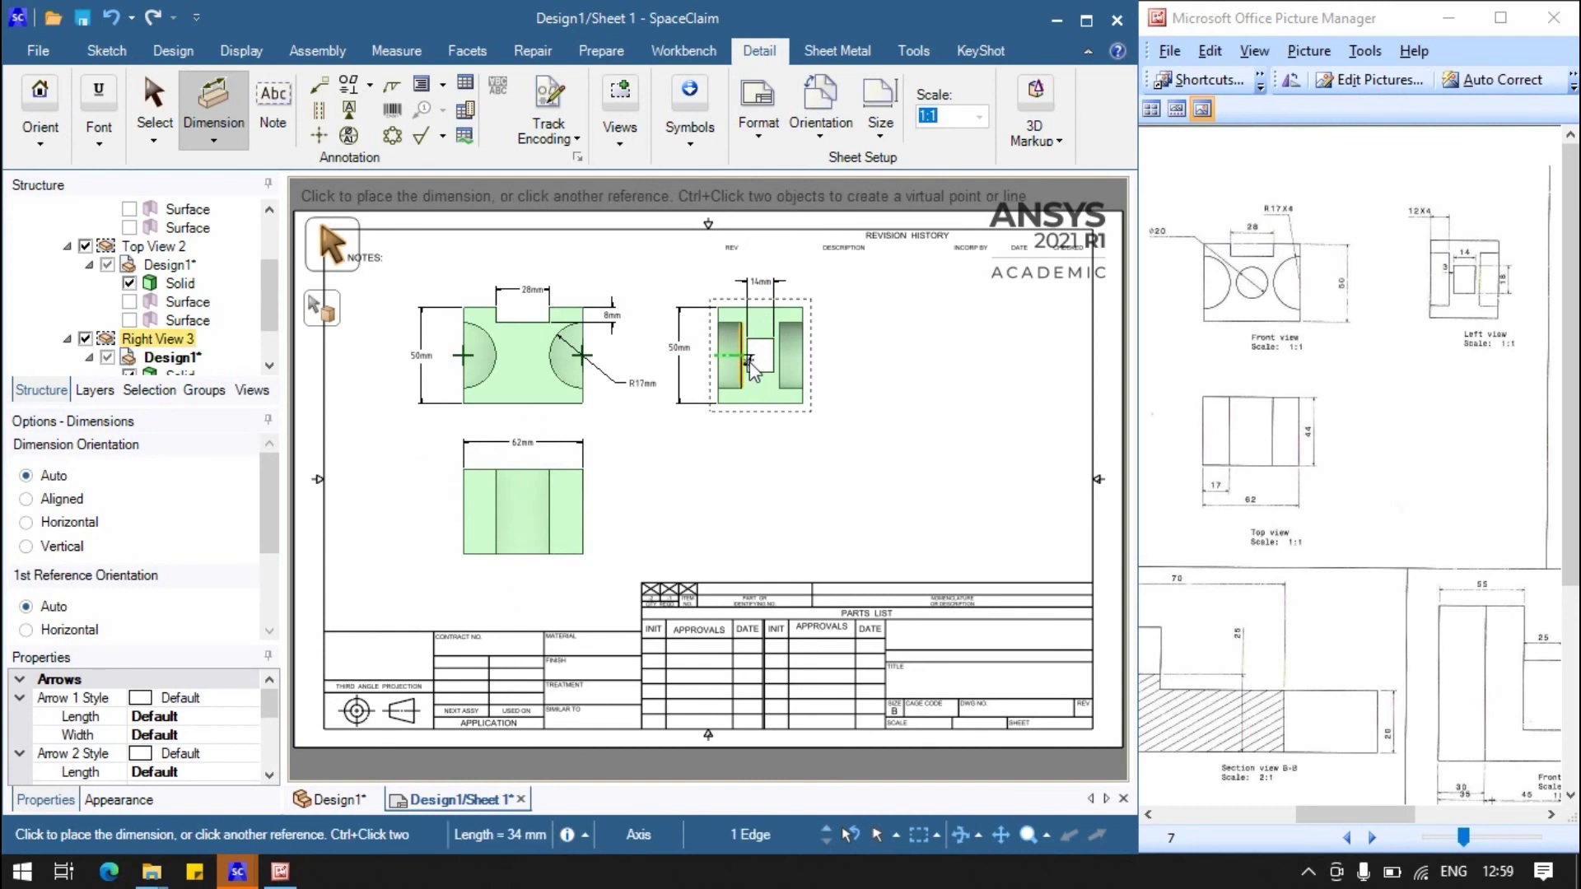
click(741, 437)
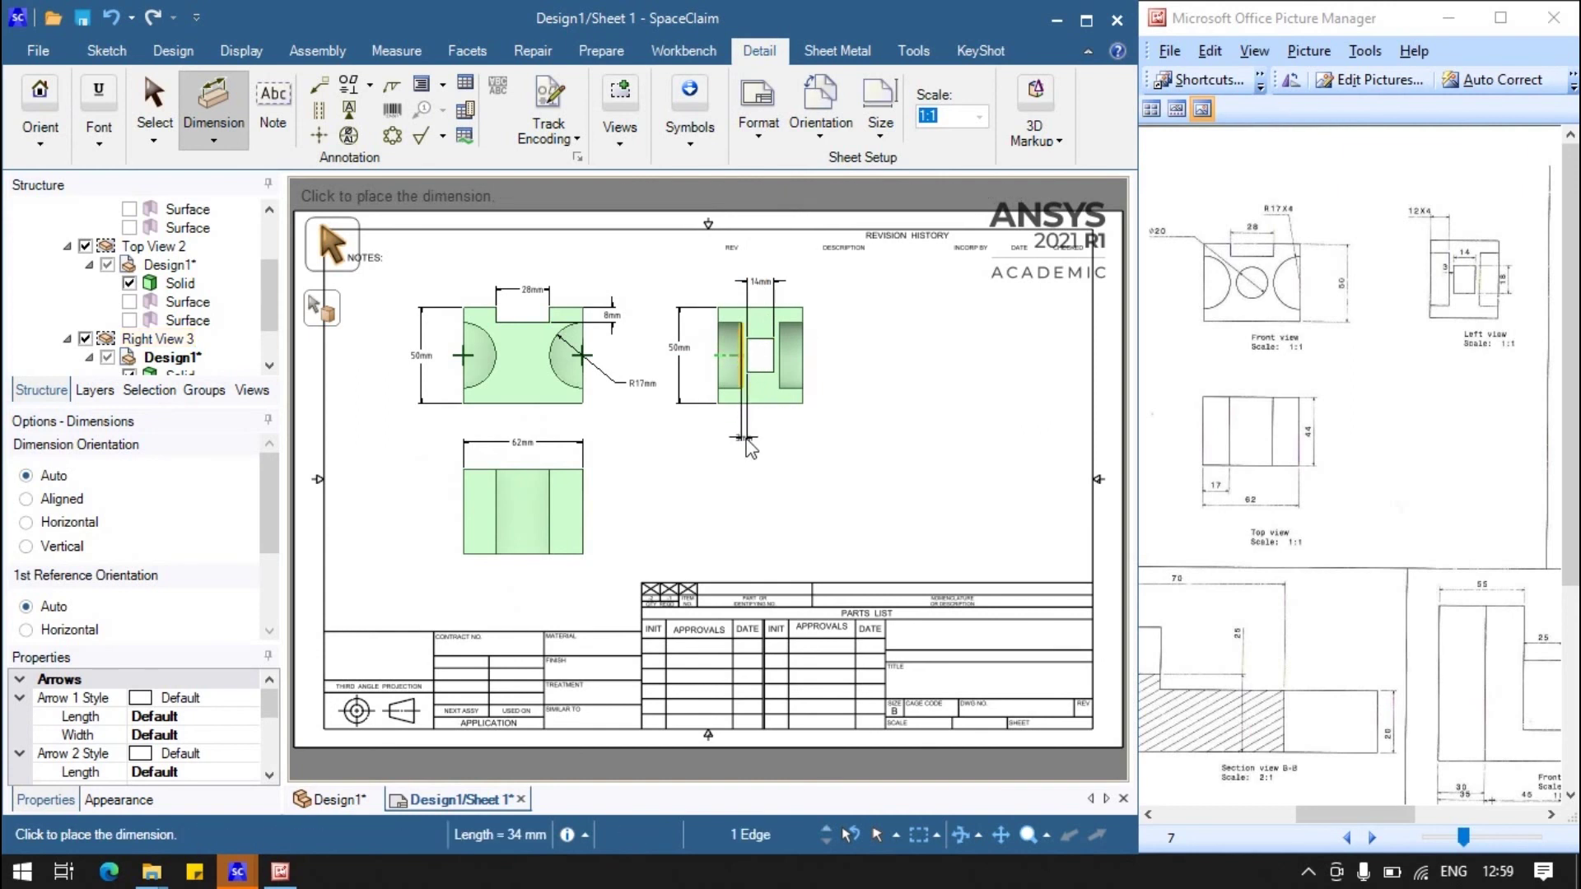
click(764, 375)
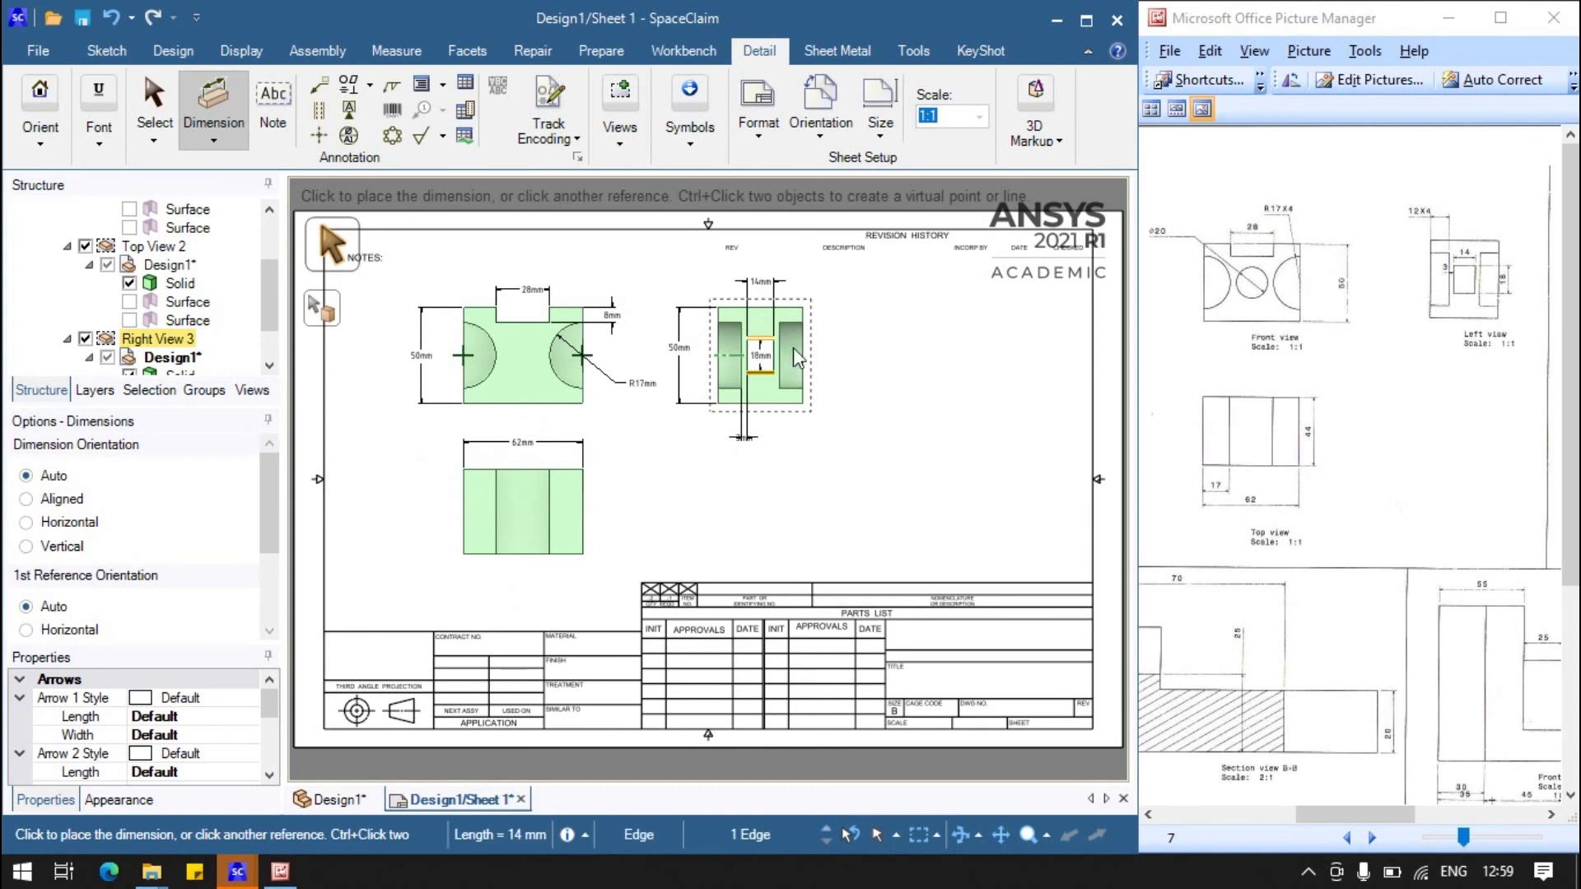
click(831, 356)
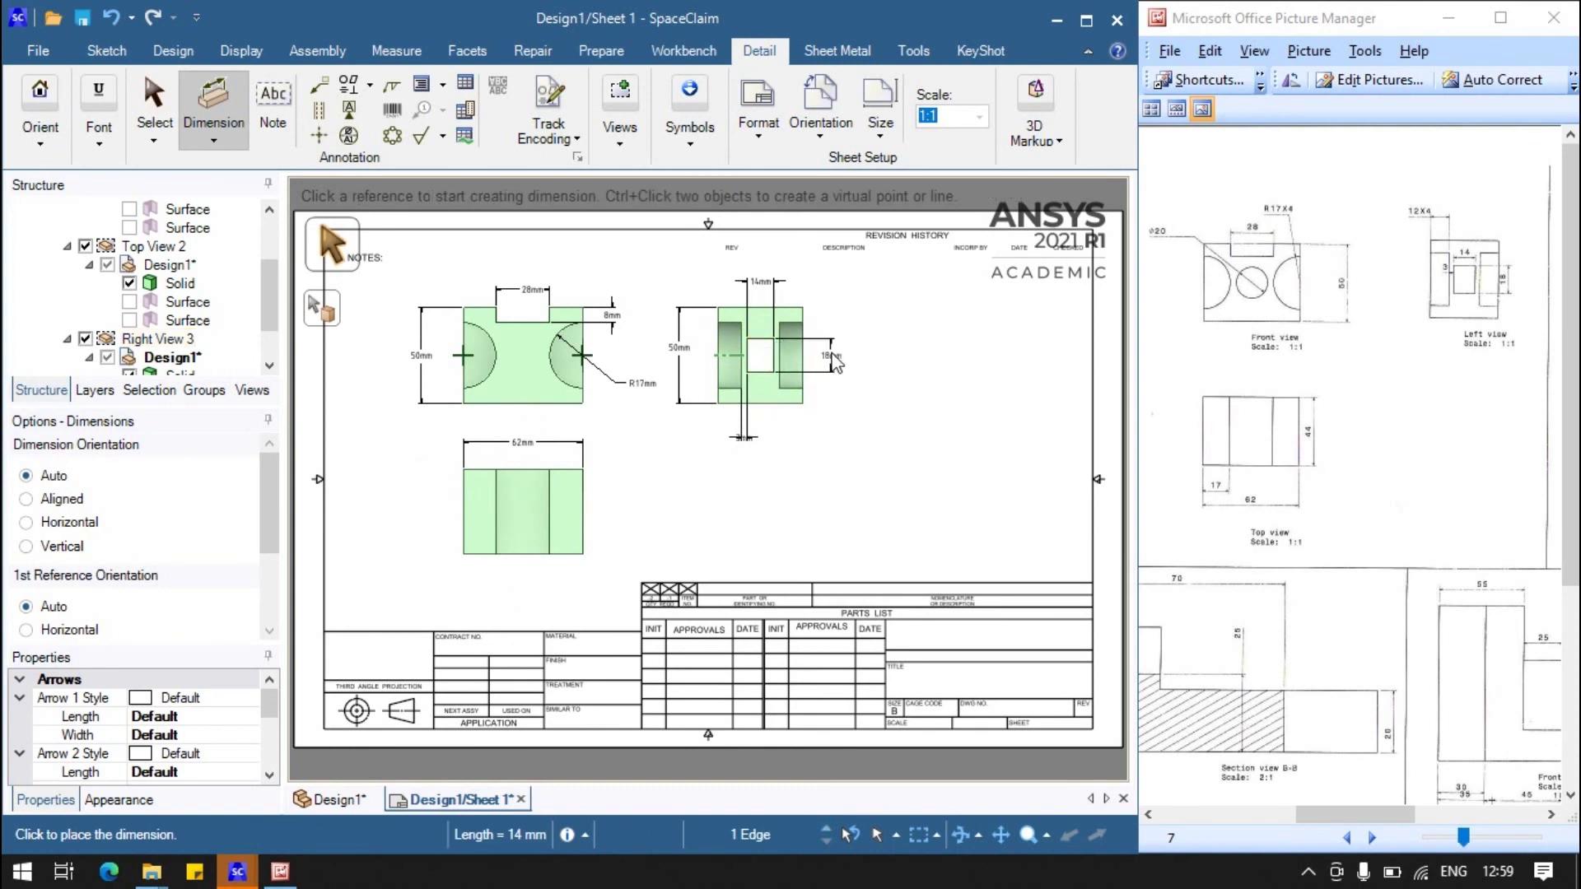
Step: Add the 44 mm and 17 mm dimensions to the top view
click(550, 402)
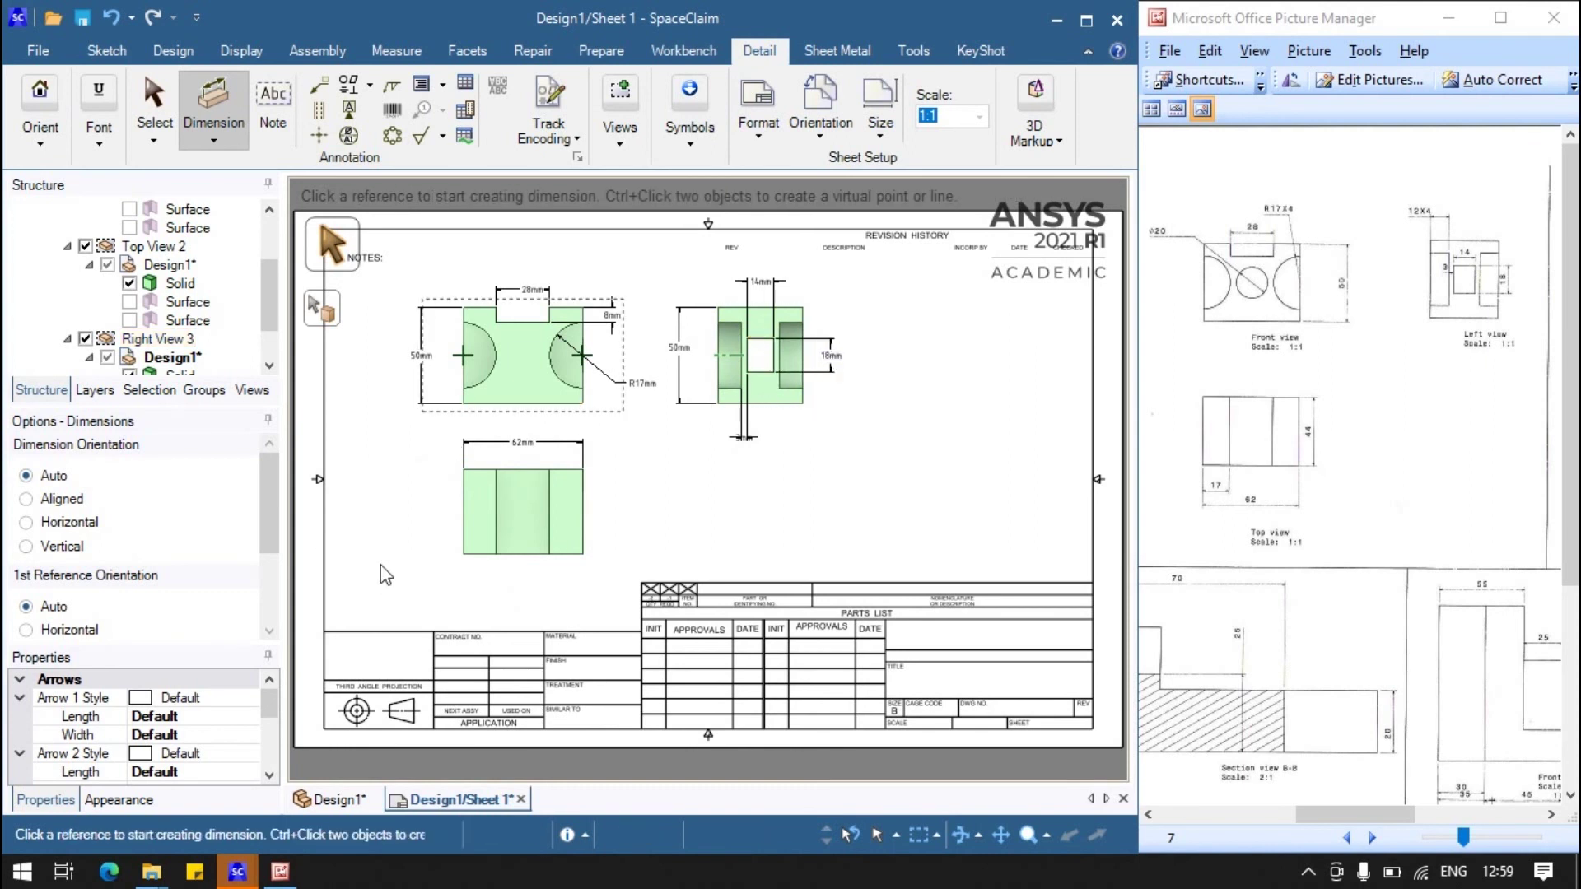
click(583, 512)
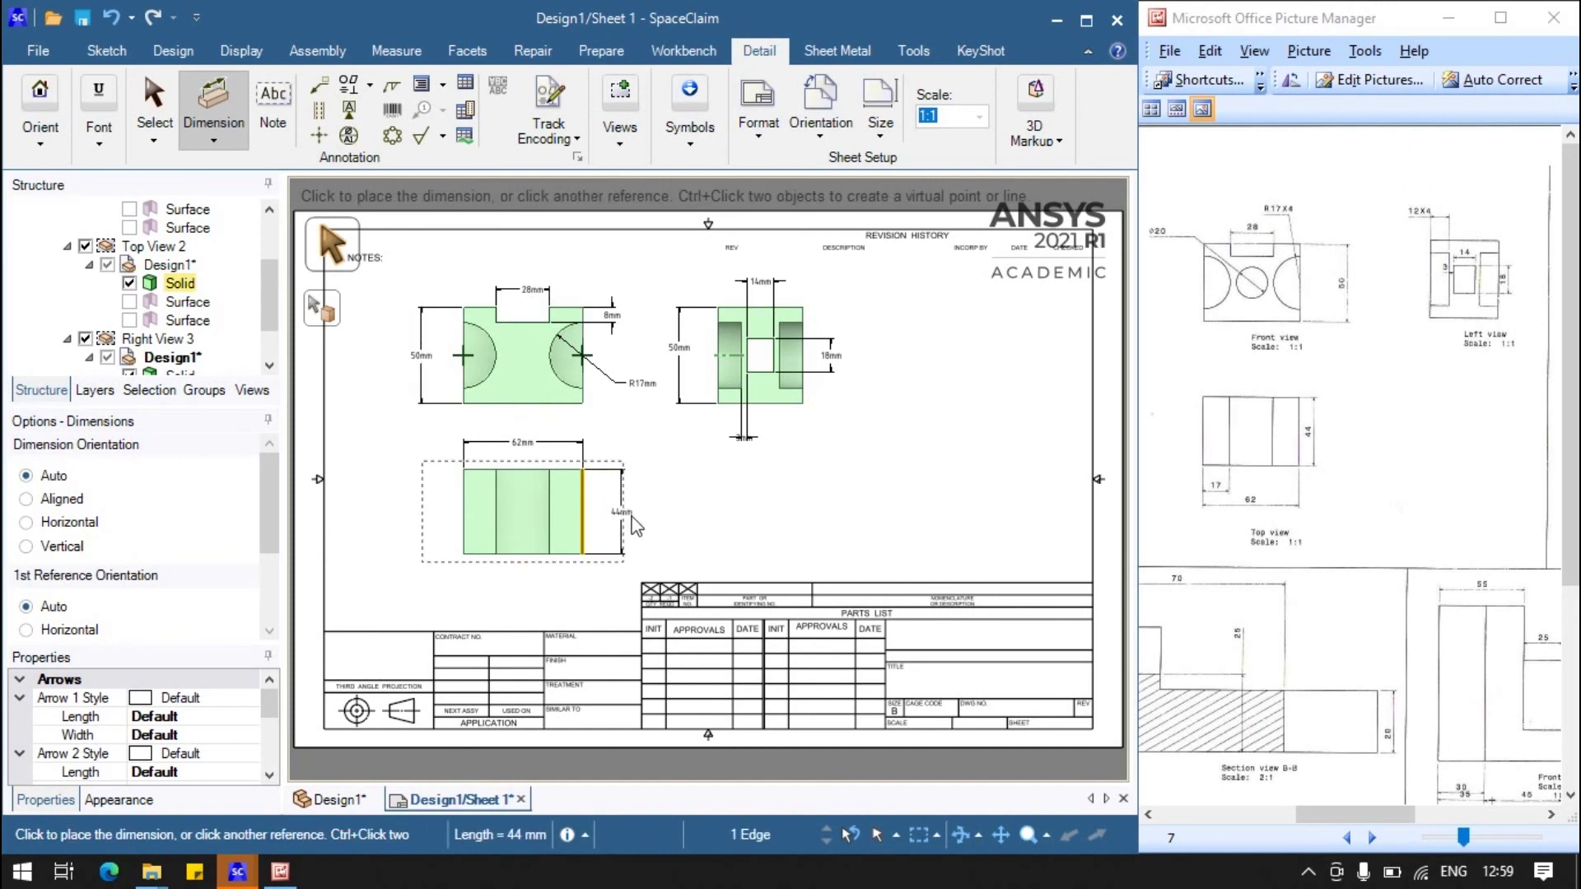
click(624, 523)
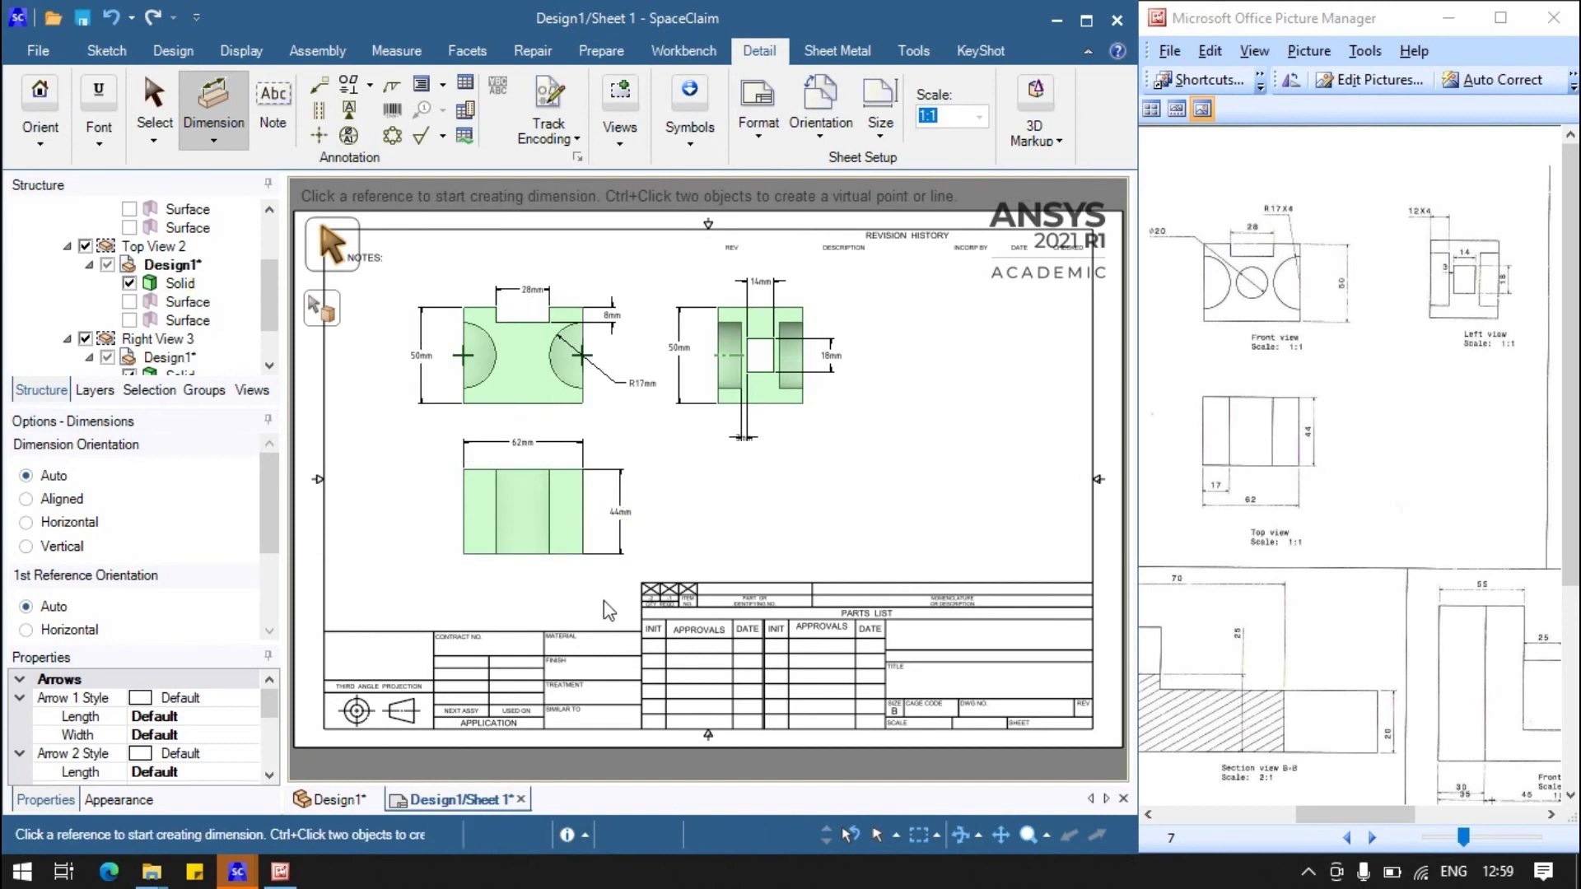
click(467, 508)
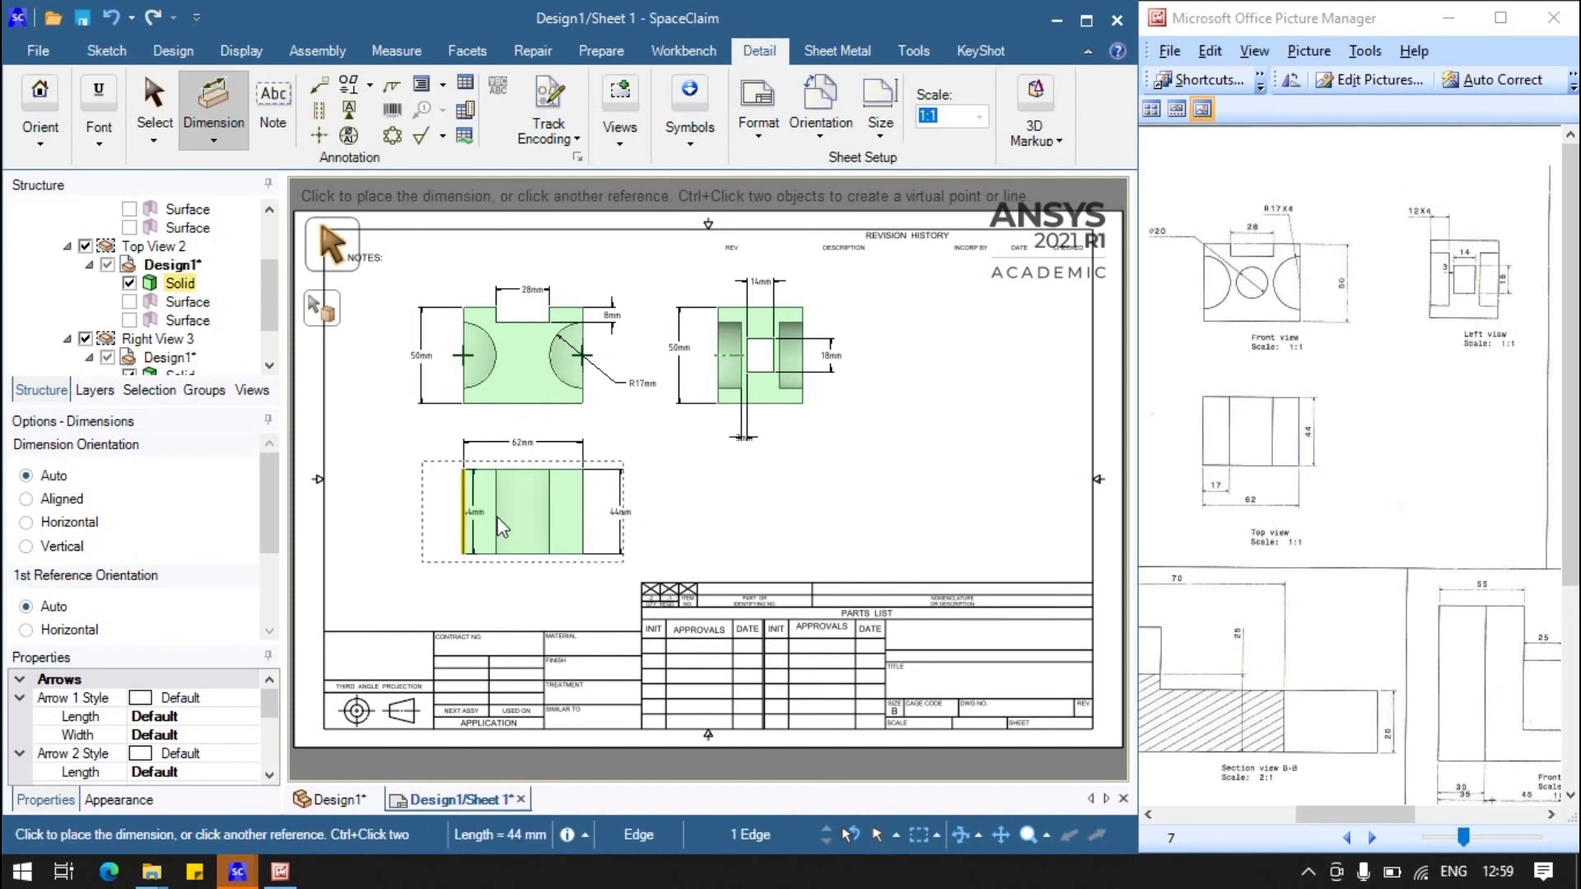
click(499, 579)
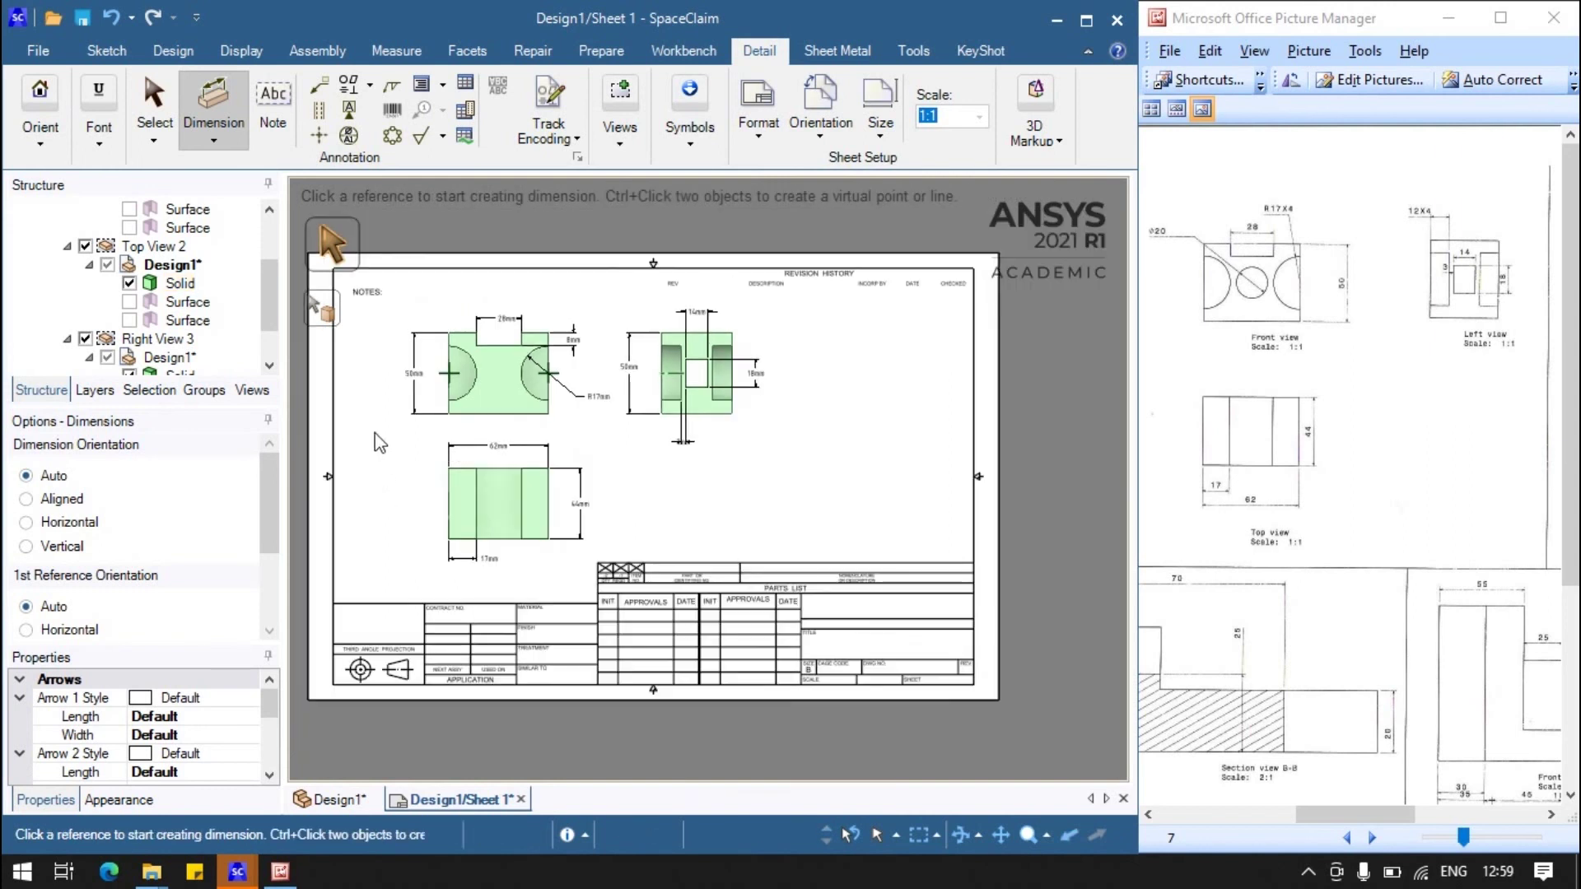
scroll(371, 414, up, 1)
scroll(371, 414, up, 1)
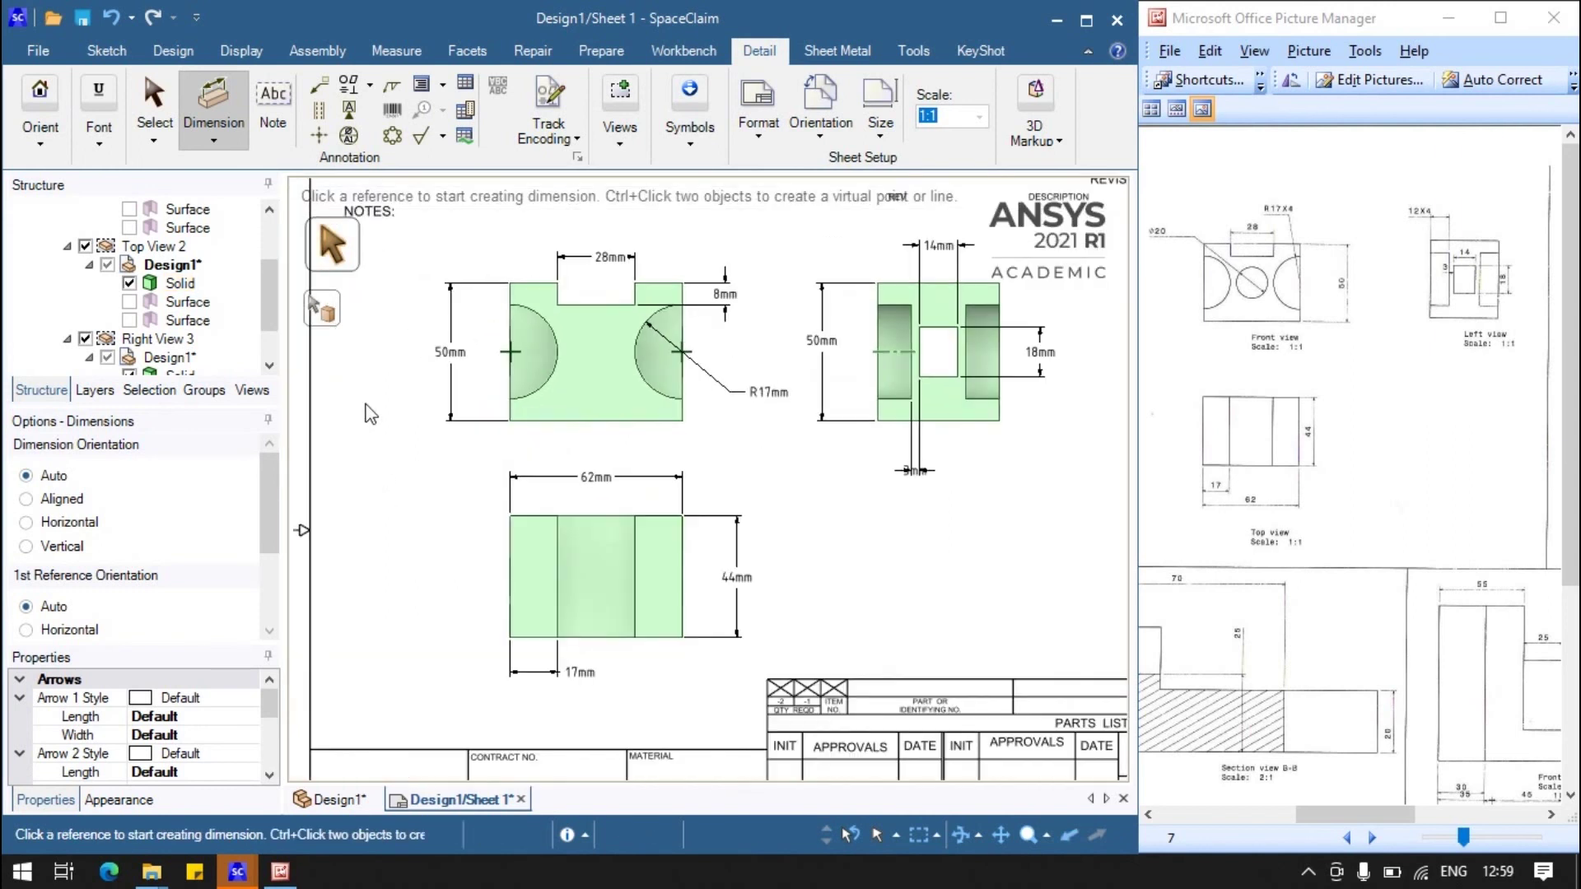
scroll(371, 414, down, 1)
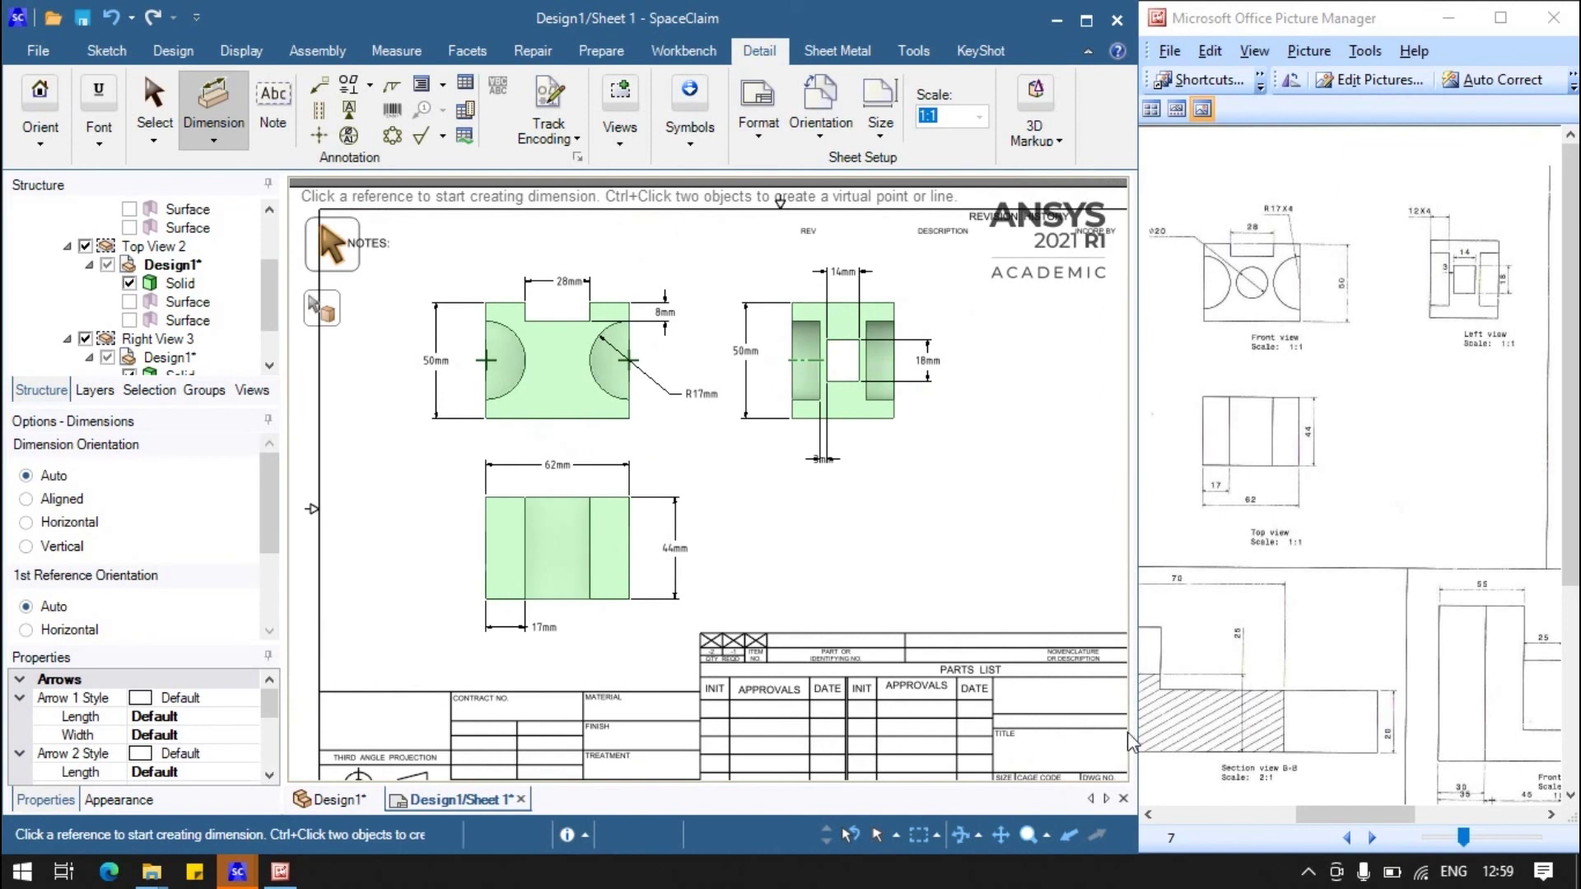